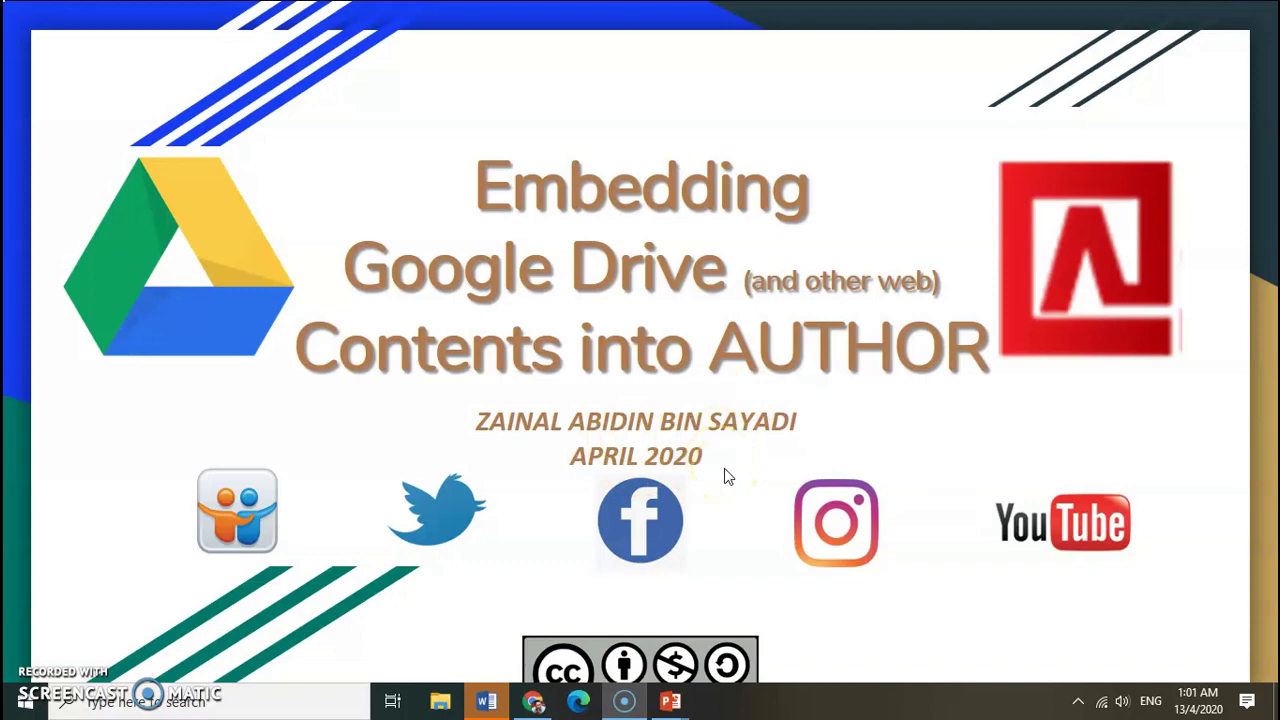
{"action": "left_click", "coordinate": [724, 468]}
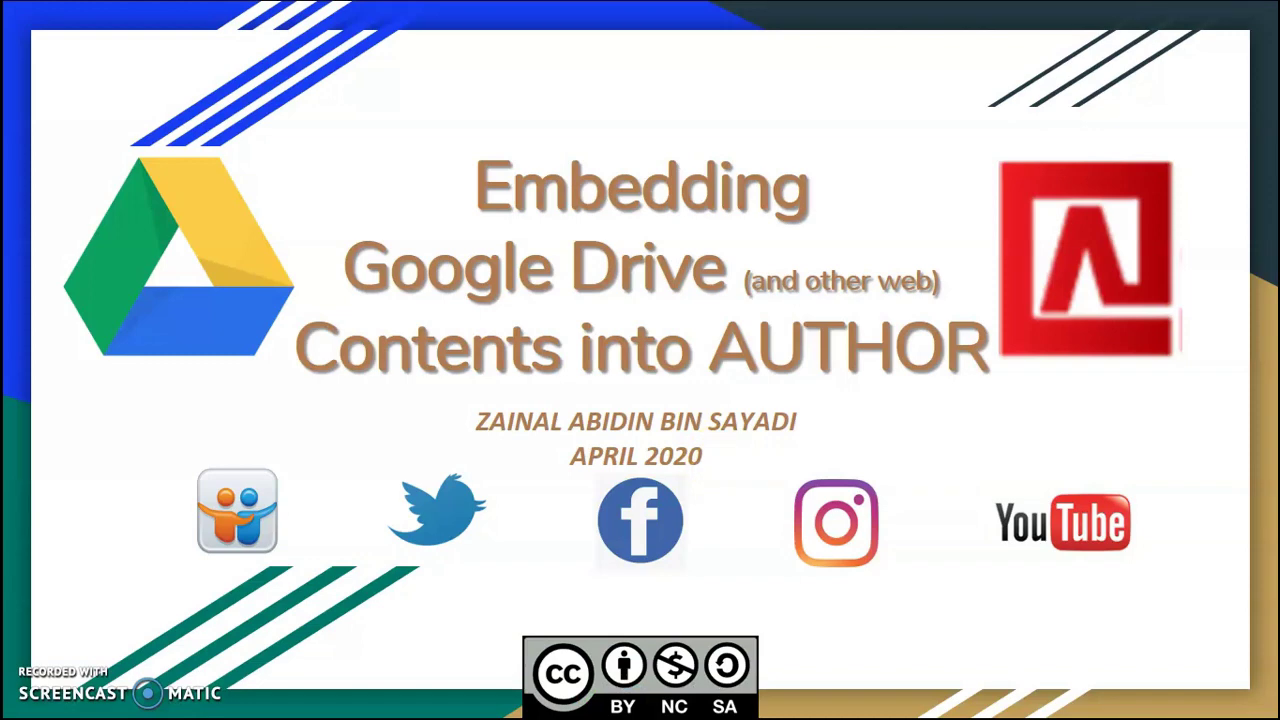
{"action": "left_click", "coordinate": [724, 468]}
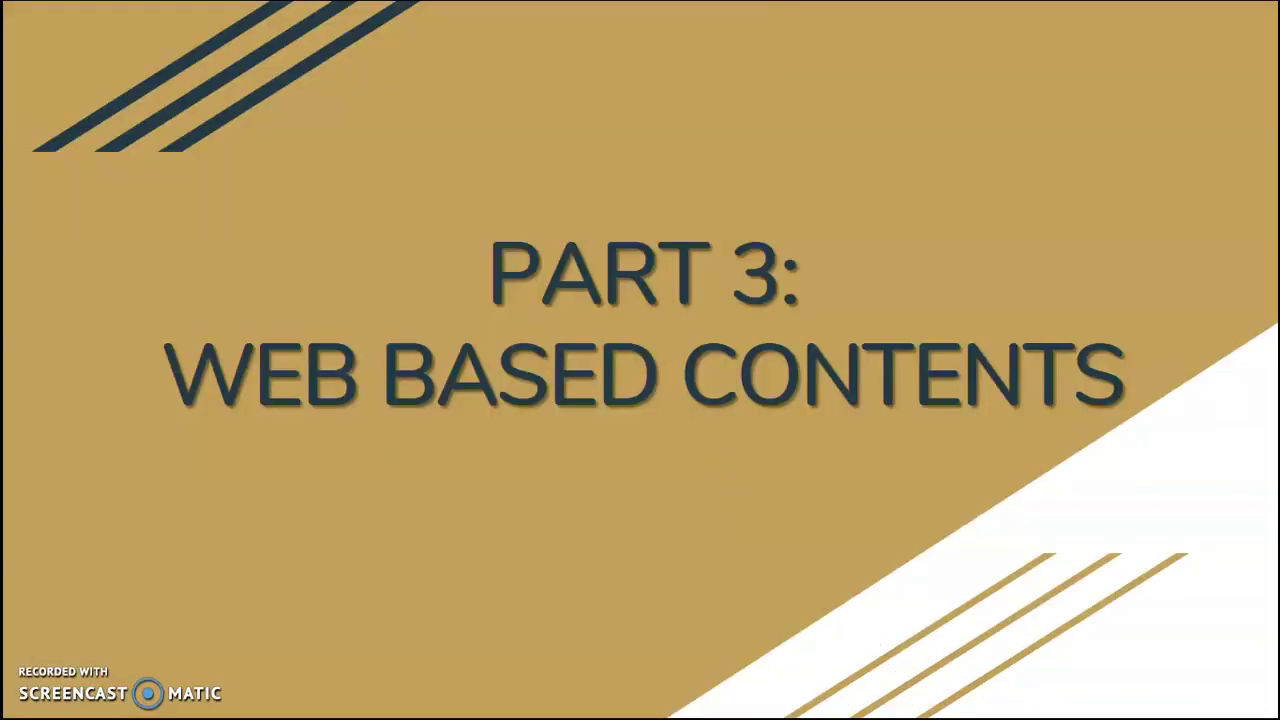
{"action": "left_click", "coordinate": [724, 468]}
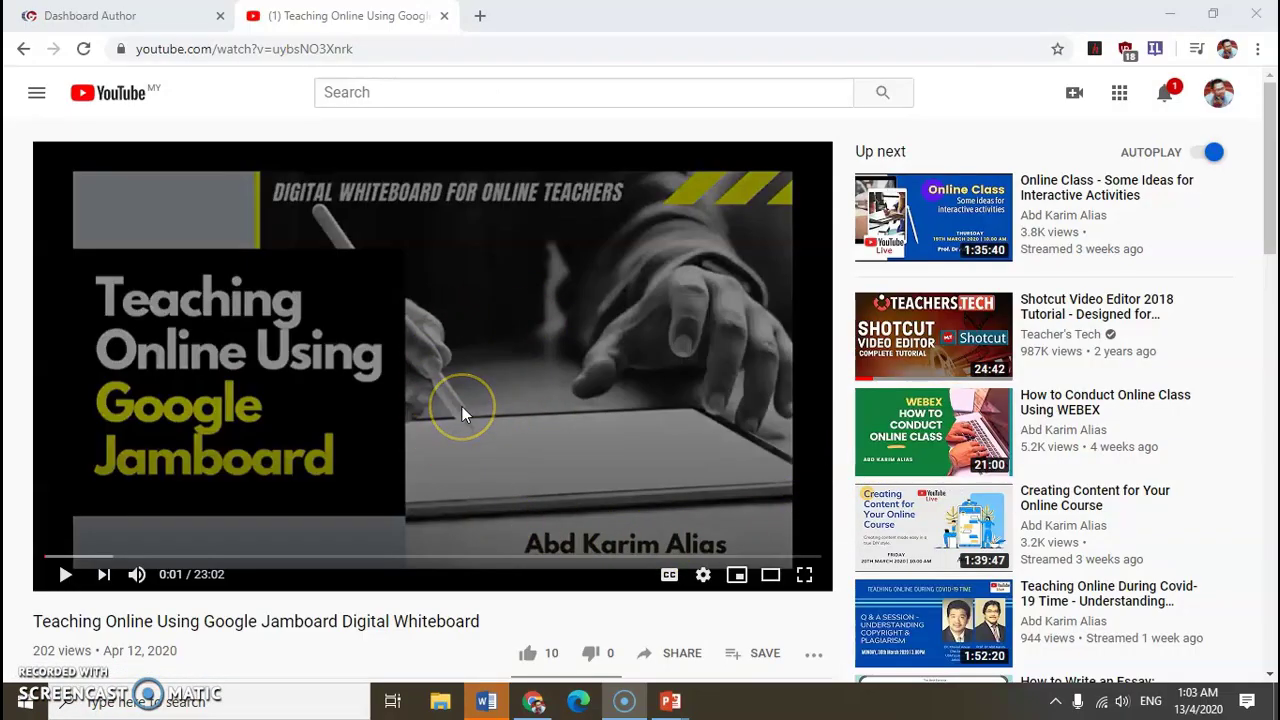
{"action": "scroll", "coordinate": [462, 407], "scroll_direction": "down", "scroll_amount": 1}
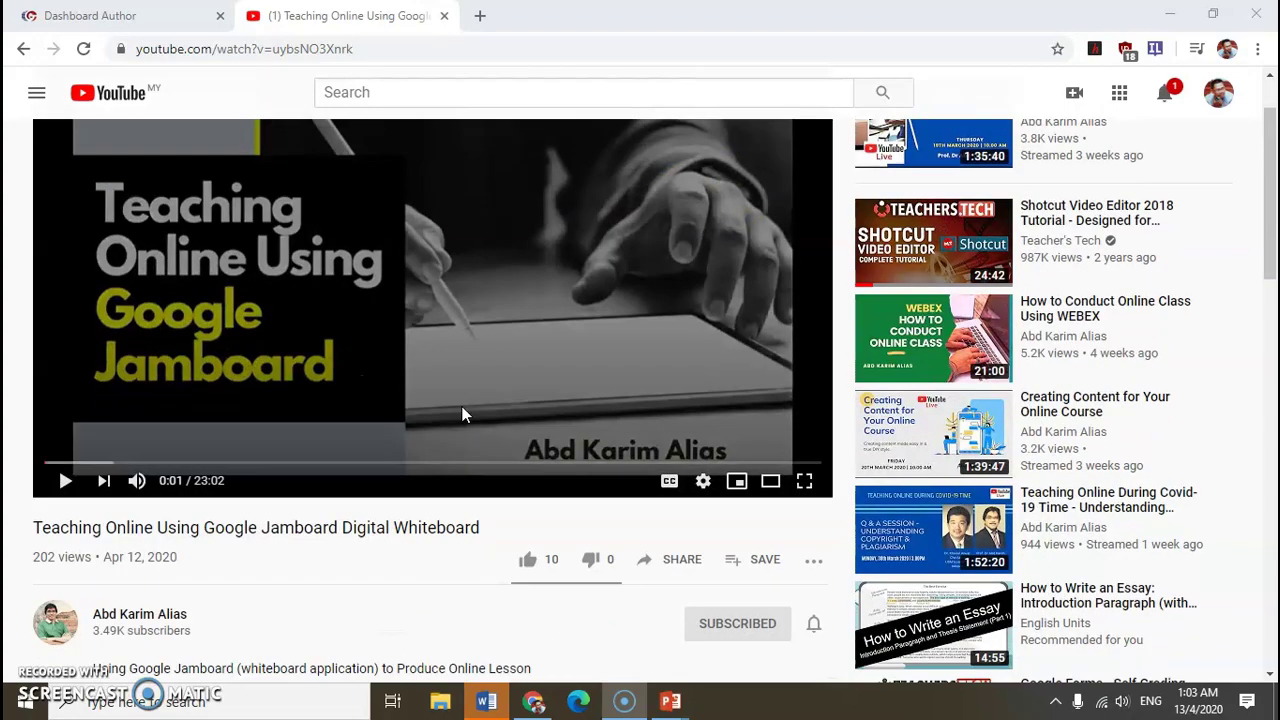
{"action": "scroll", "coordinate": [462, 408], "scroll_direction": "up", "scroll_amount": 1}
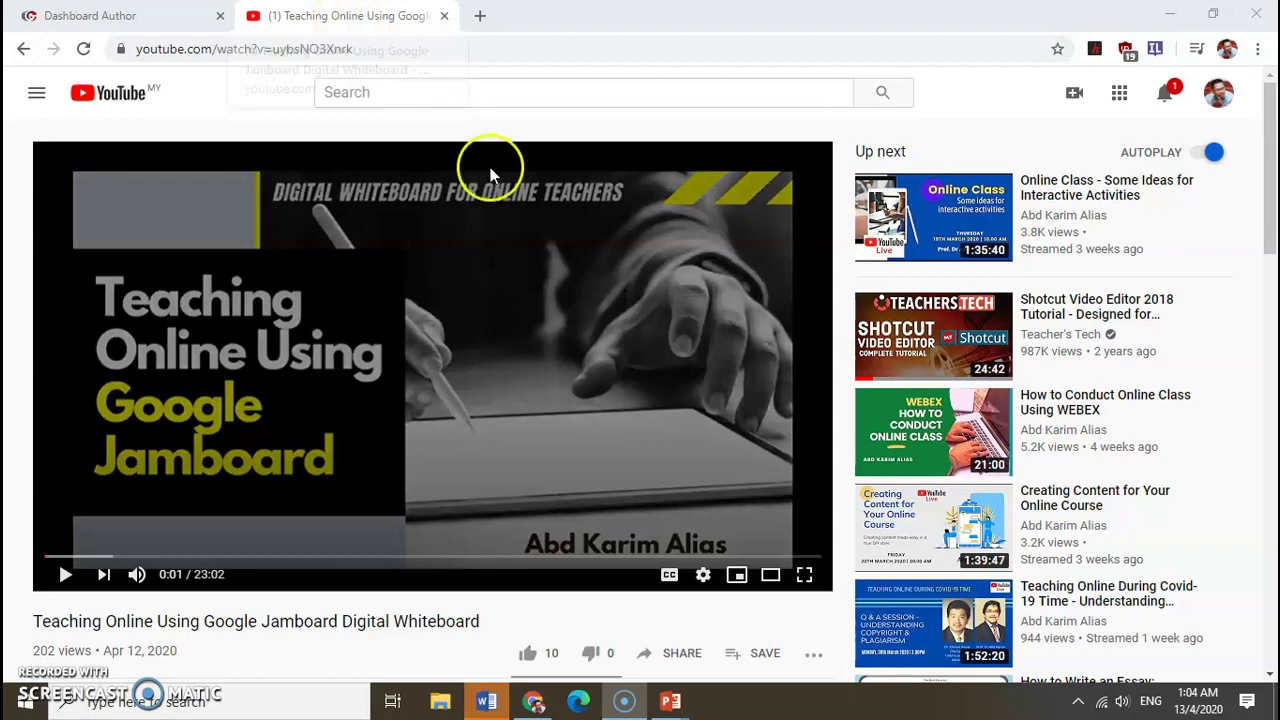
{"action": "left_click", "coordinate": [93, 16]}
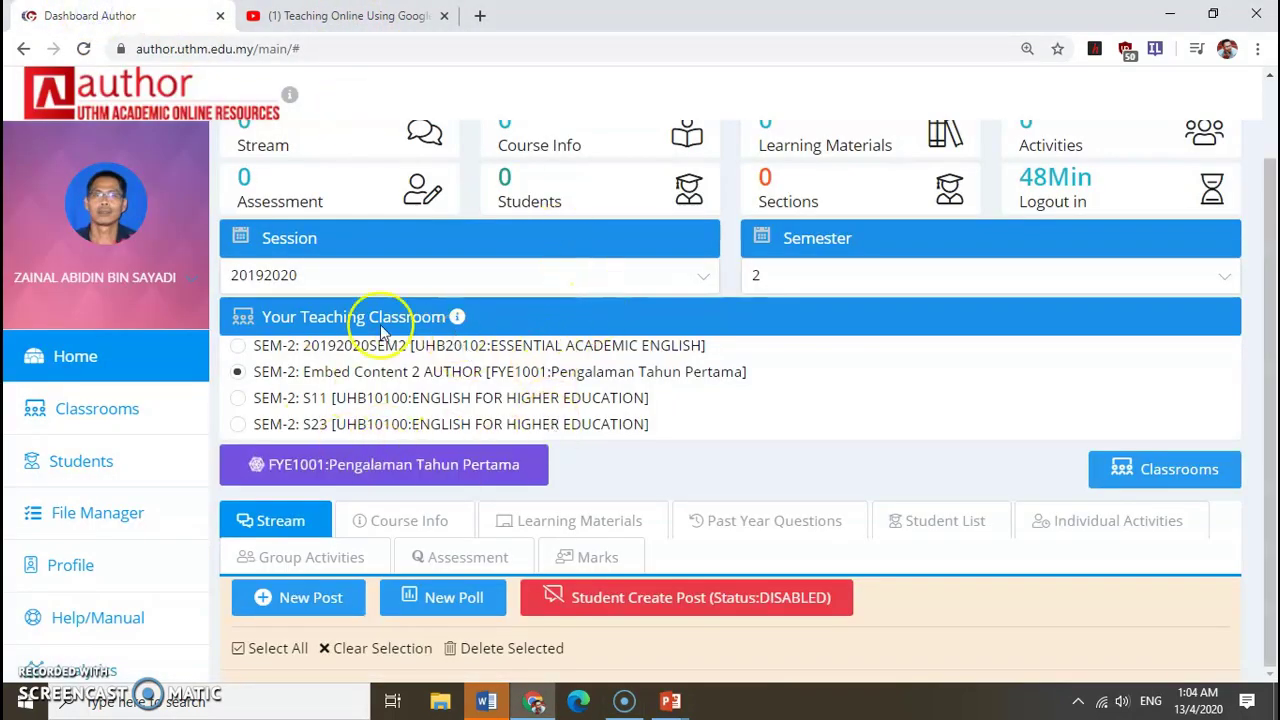
{"action": "left_click", "coordinate": [343, 17]}
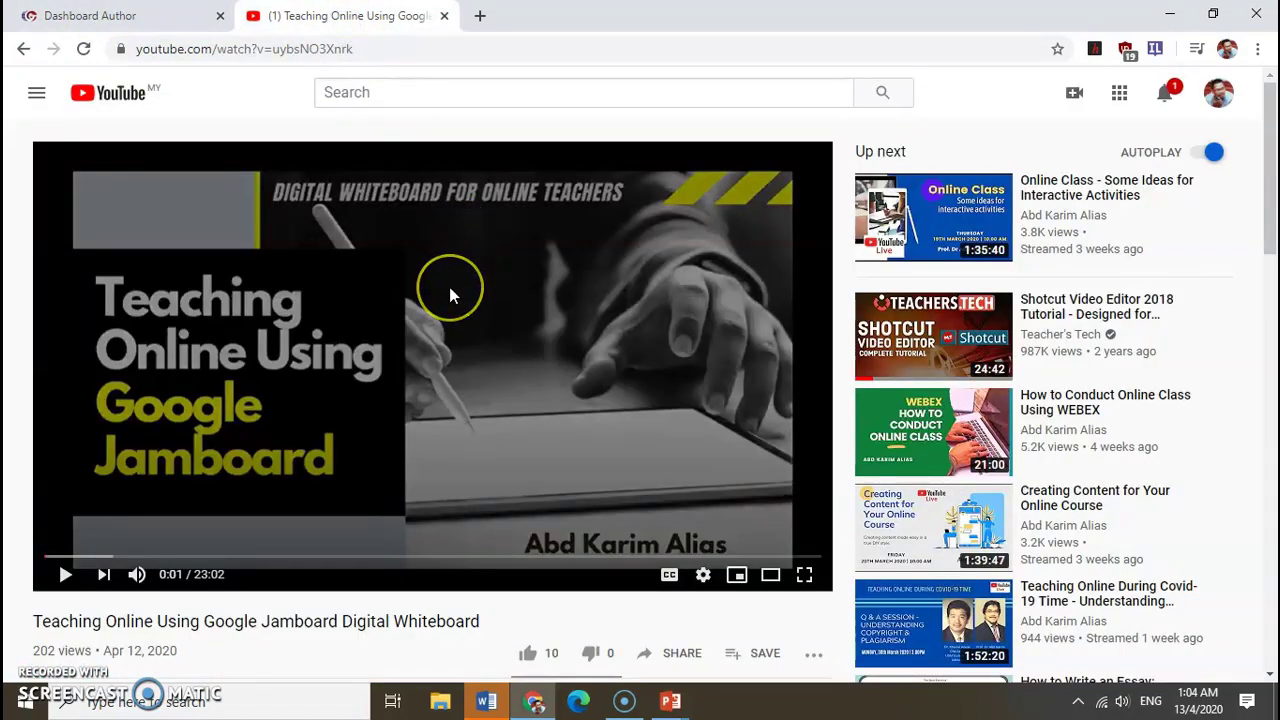
{"action": "scroll", "coordinate": [447, 372], "scroll_direction": "down", "scroll_amount": 1}
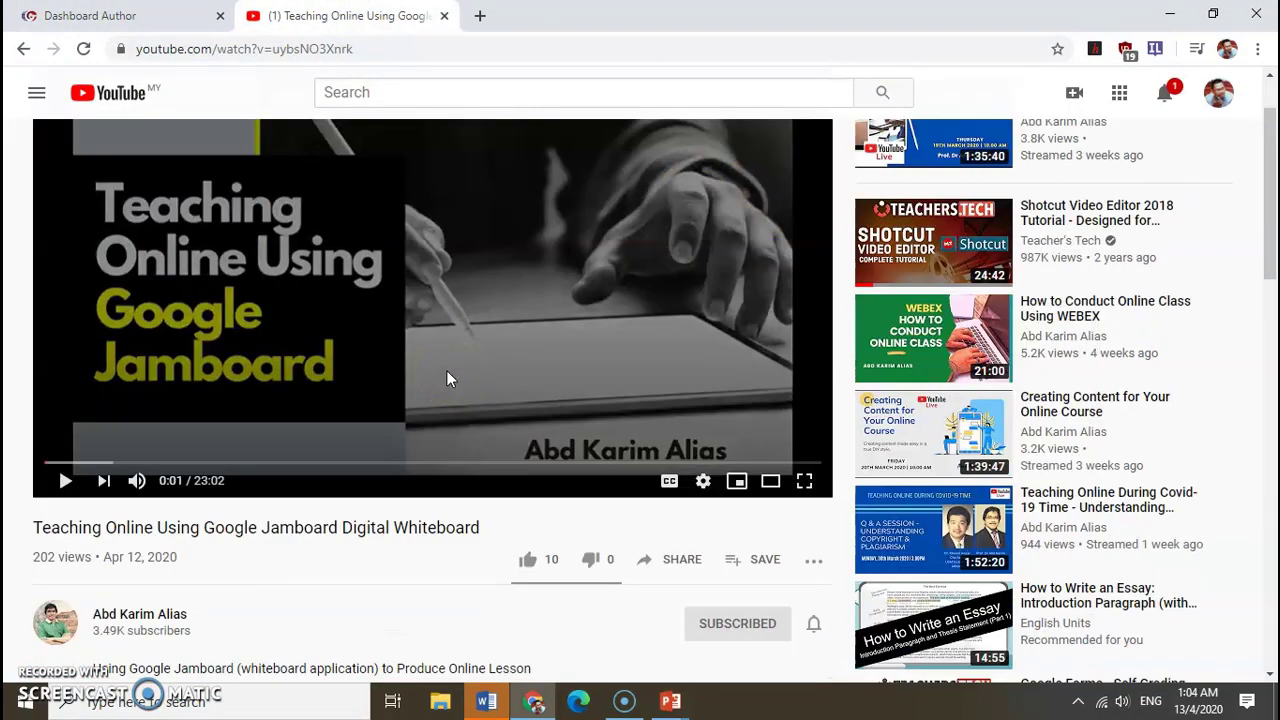
{"action": "scroll", "coordinate": [445, 350], "scroll_direction": "up", "scroll_amount": 1}
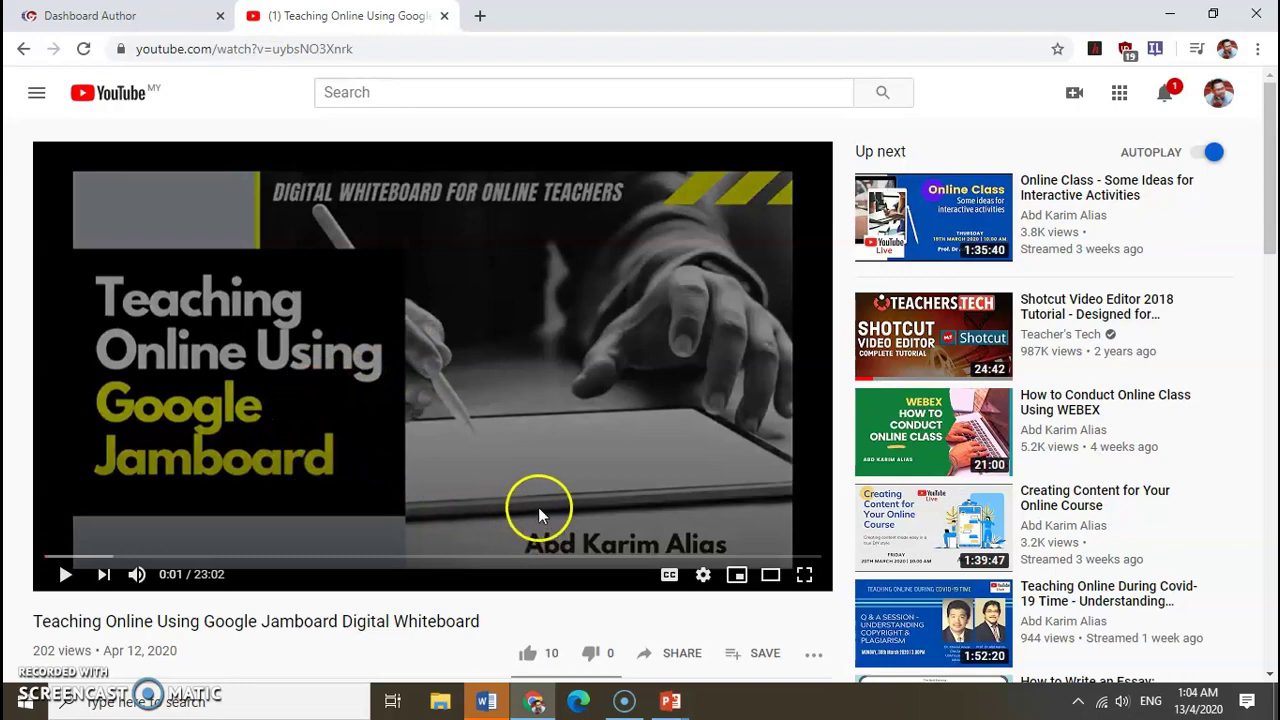
- Copy the iframe embed code of the YouTube video "Teaching Online Using Google Jamboard Digital Whiteboard"
{"action": "scroll", "coordinate": [605, 538], "scroll_direction": "down", "scroll_amount": 1}
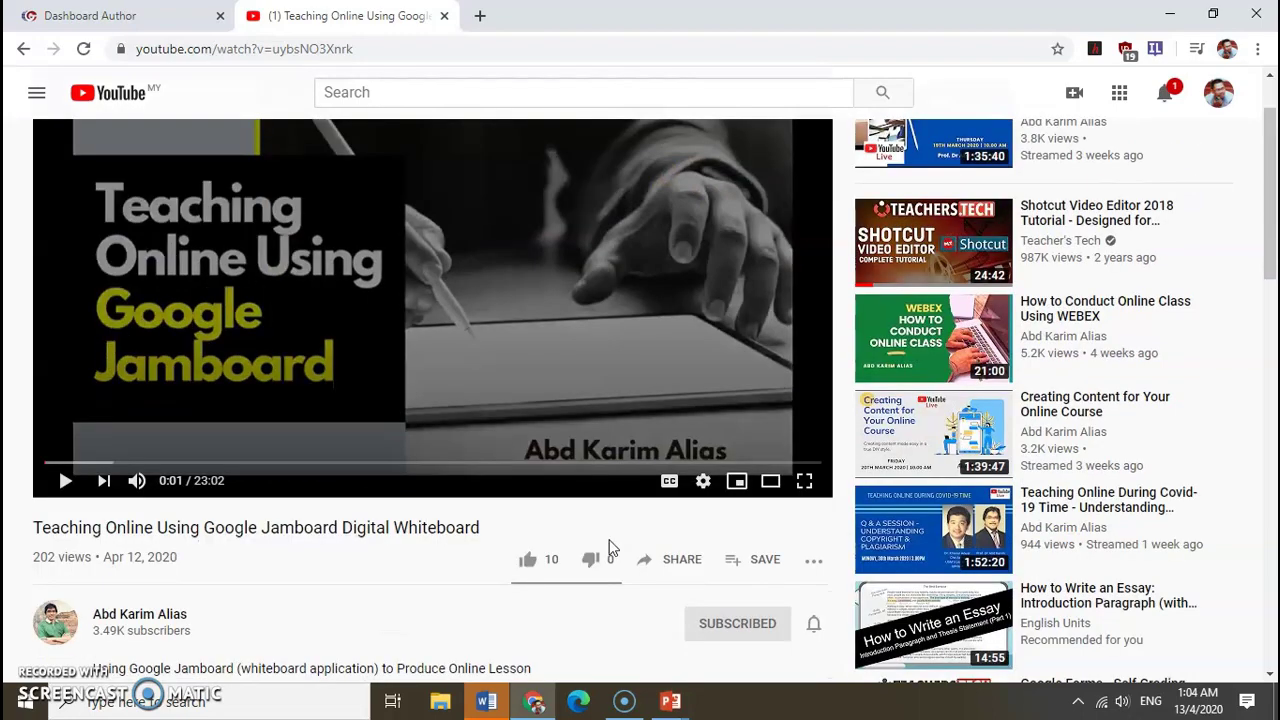
{"action": "scroll", "coordinate": [541, 568], "scroll_direction": "down", "scroll_amount": 1}
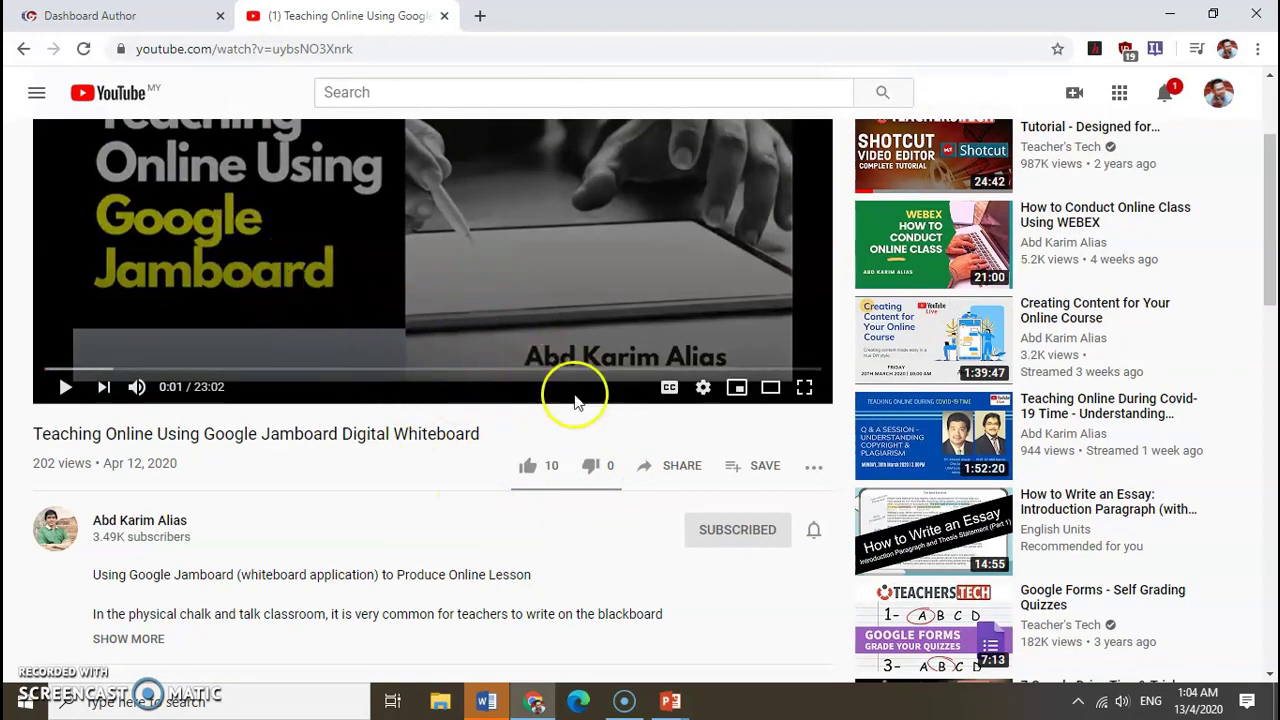
{"action": "left_click", "coordinate": [681, 472]}
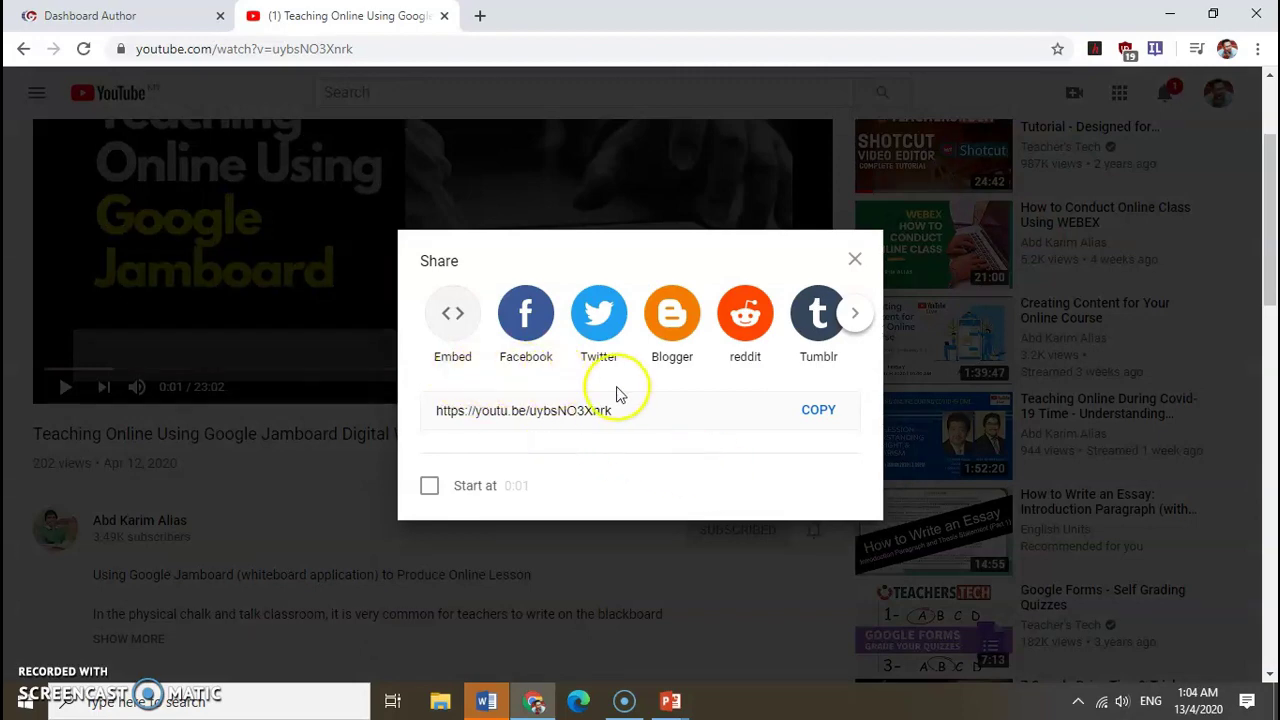
{"action": "left_click", "coordinate": [452, 318]}
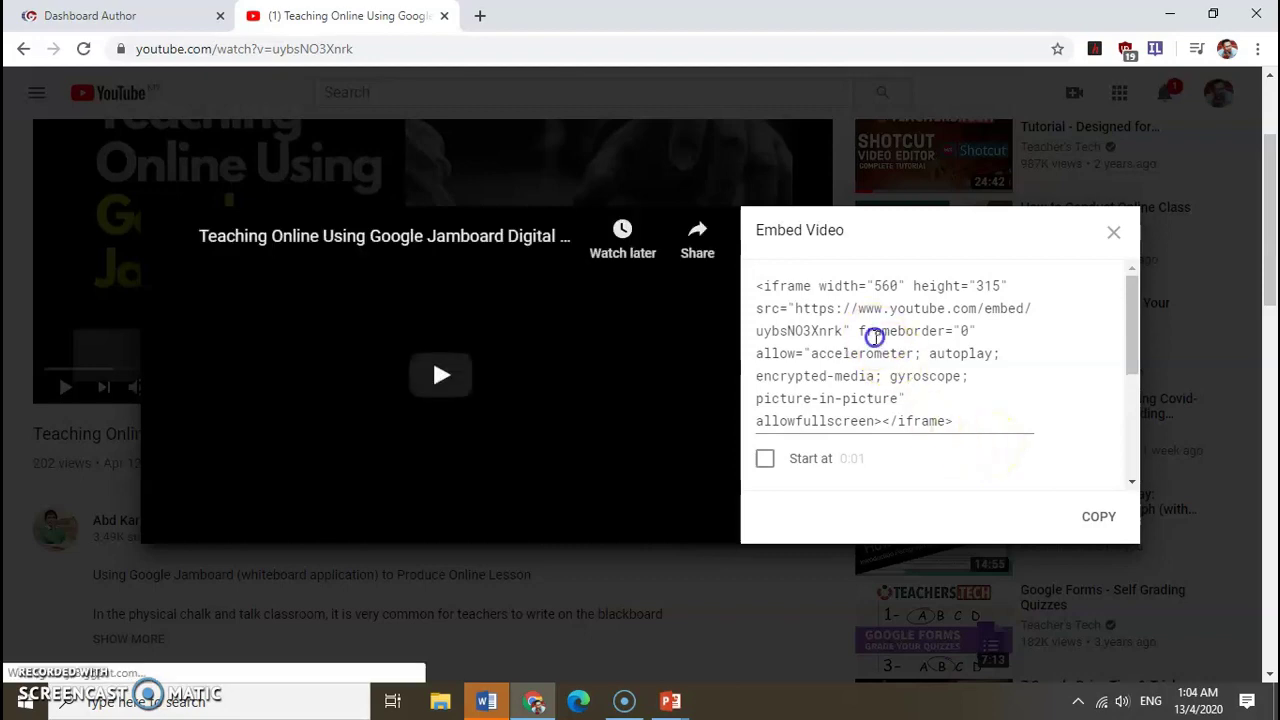
{"action": "left_click", "coordinate": [873, 337]}
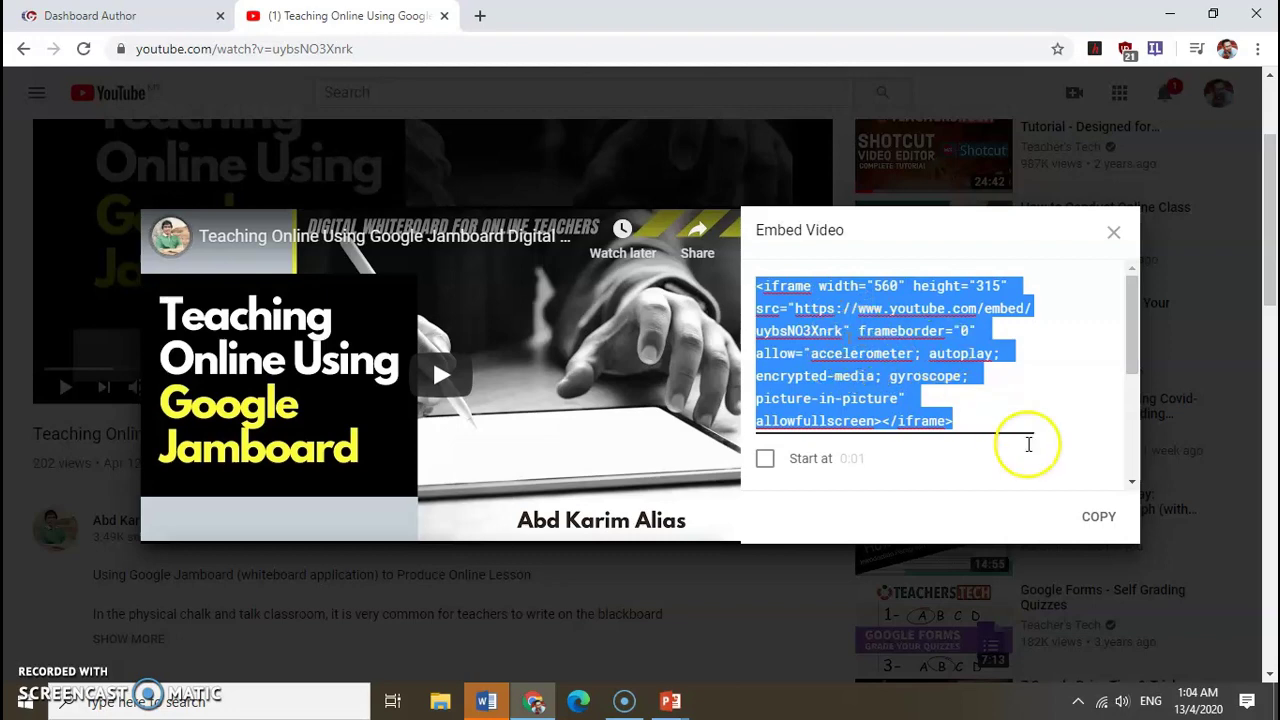
{"action": "left_click", "coordinate": [1094, 523]}
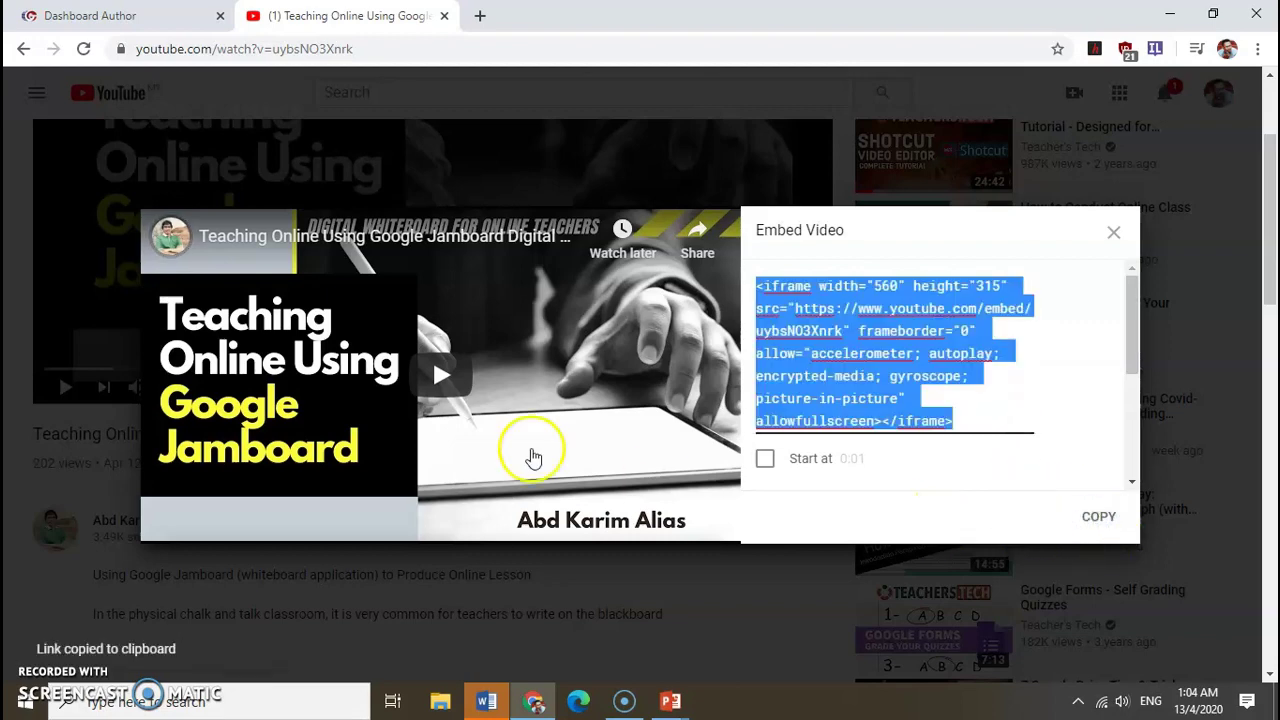
- Switch to the AUTHOR dashboard, start a new post in the classroom stream and replace the placeholder text with "Youtube.."
{"action": "left_click", "coordinate": [127, 22]}
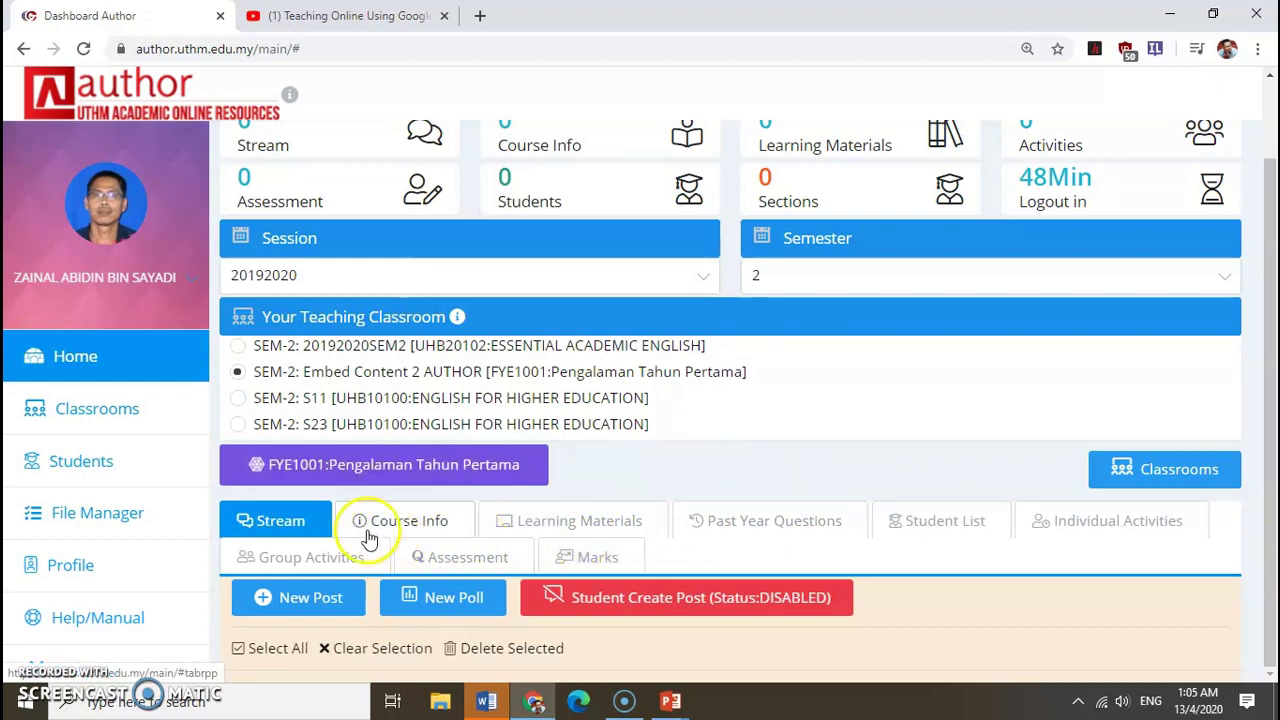
{"action": "left_click", "coordinate": [286, 535]}
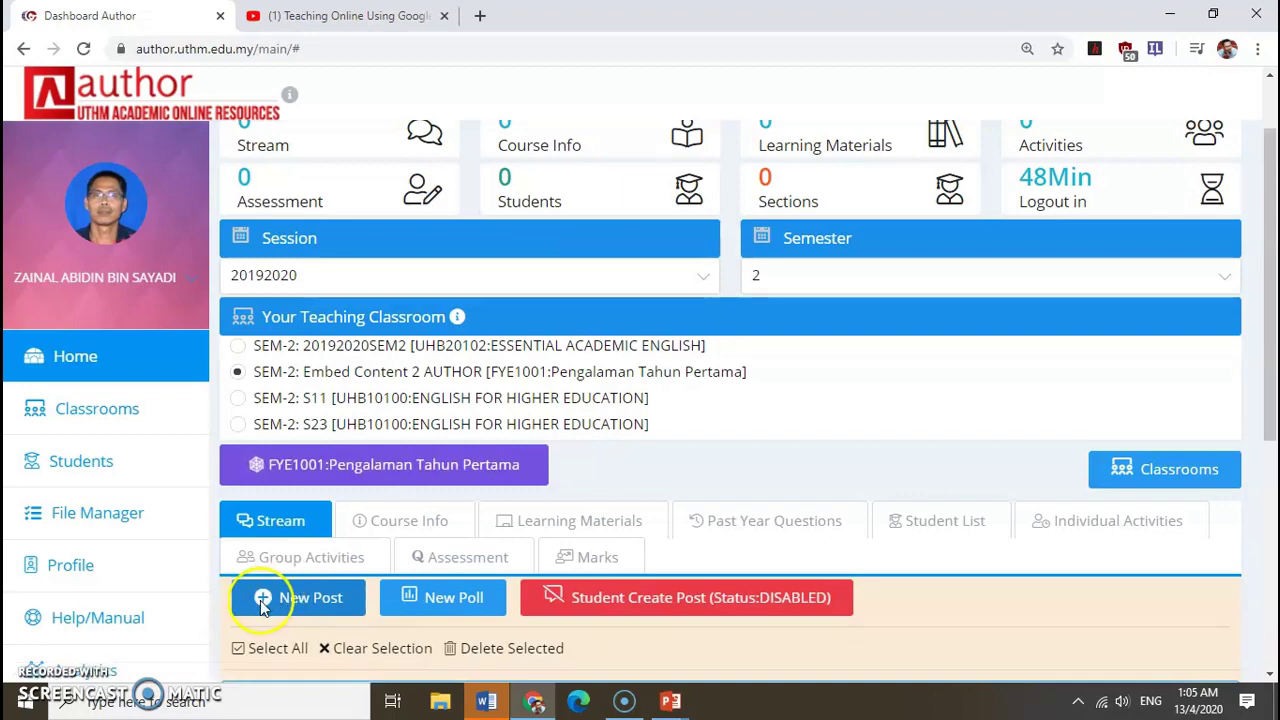
{"action": "left_click", "coordinate": [262, 601]}
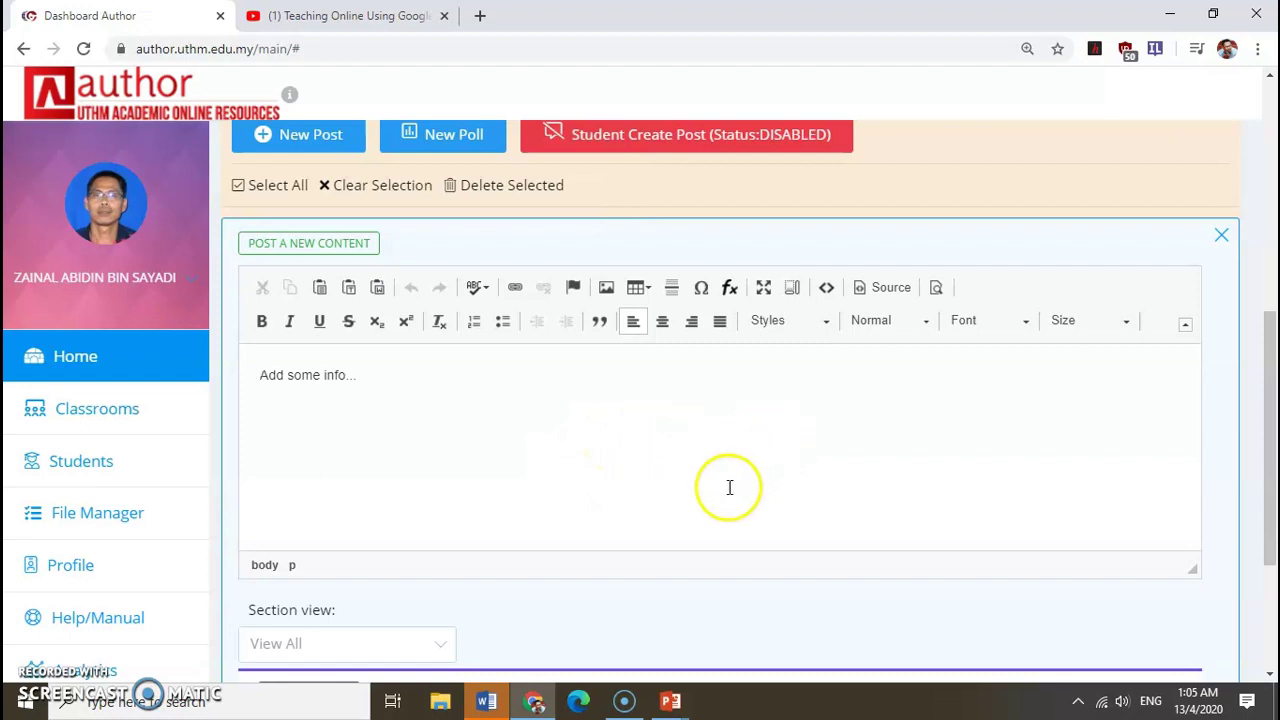
{"action": "left_click", "coordinate": [398, 385]}
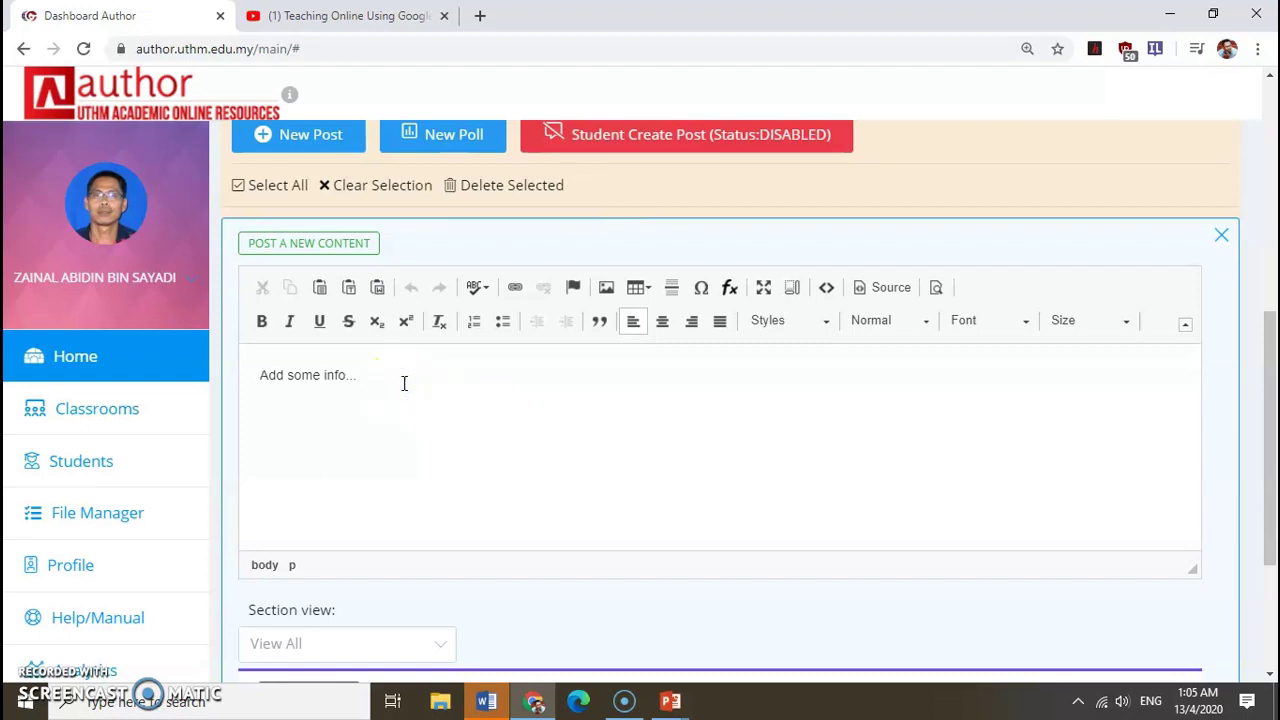
{"action": "left_click_drag", "start_coordinate": [383, 382], "coordinate": [240, 380]}
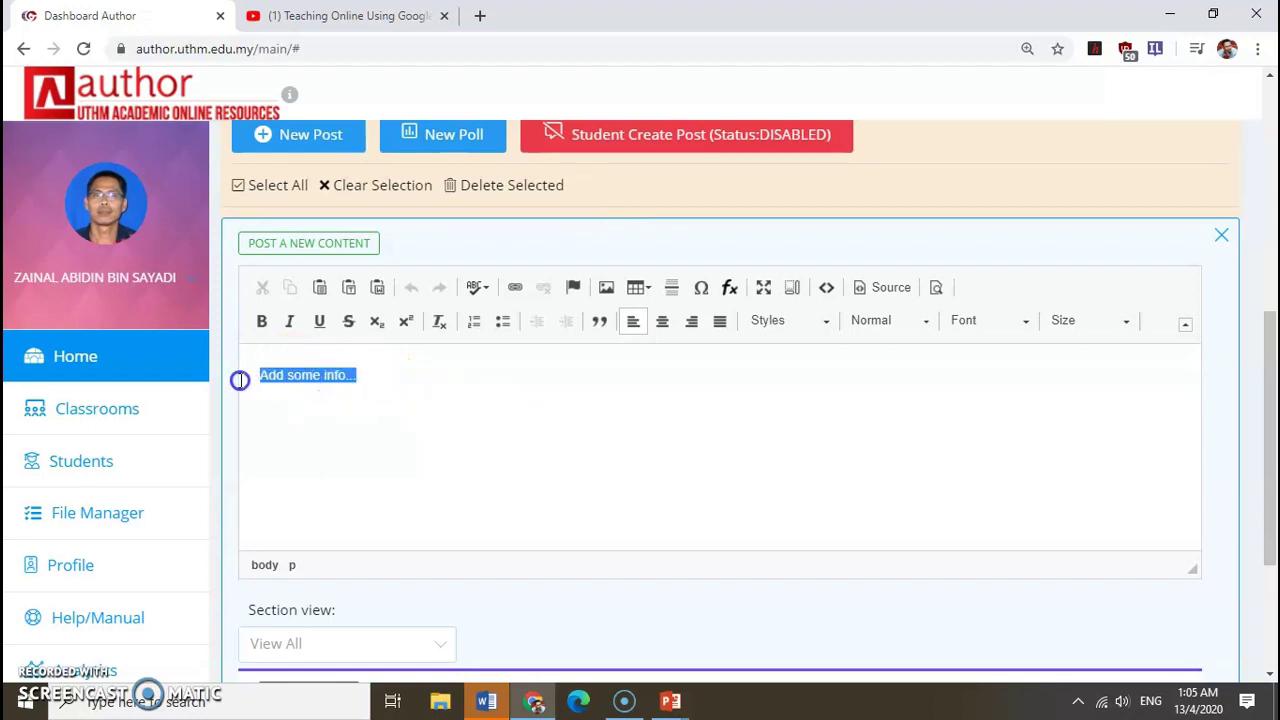
{"action": "type", "text": "Youtube"}
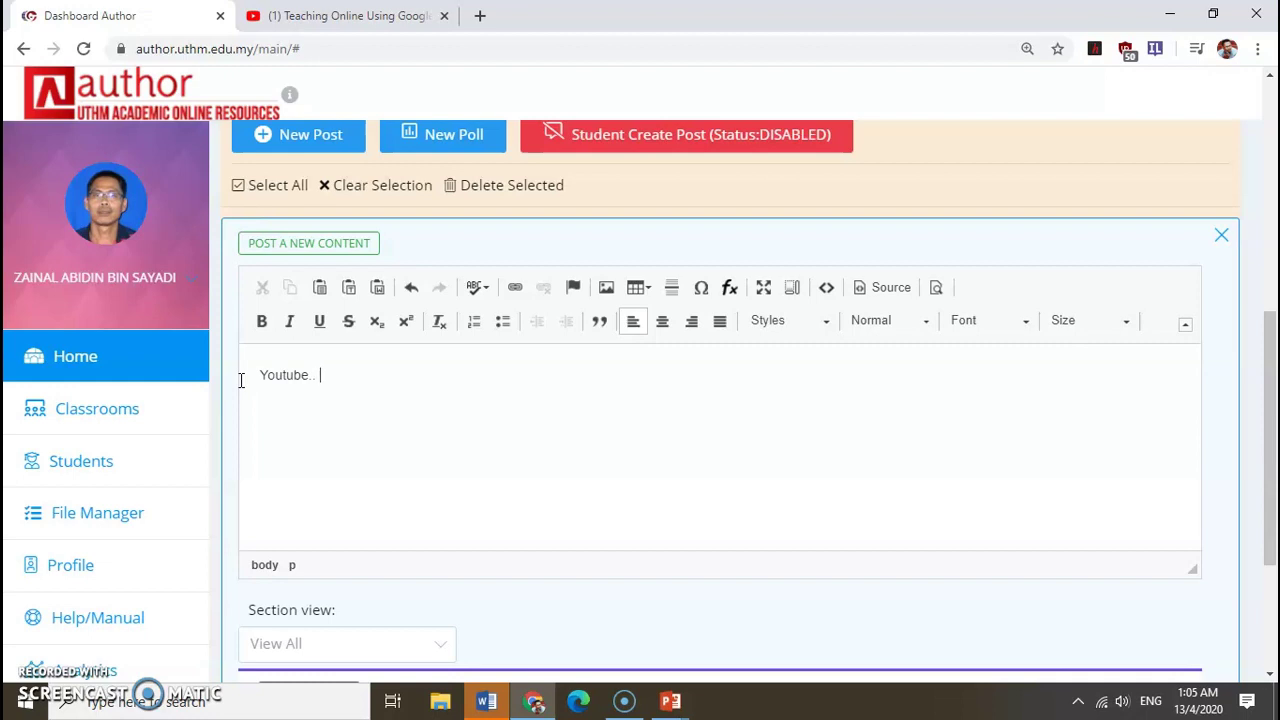
- Paste the copied iframe code below the existing paragraphs in the post's HTML source and return to the visual view
{"action": "left_click", "coordinate": [893, 303]}
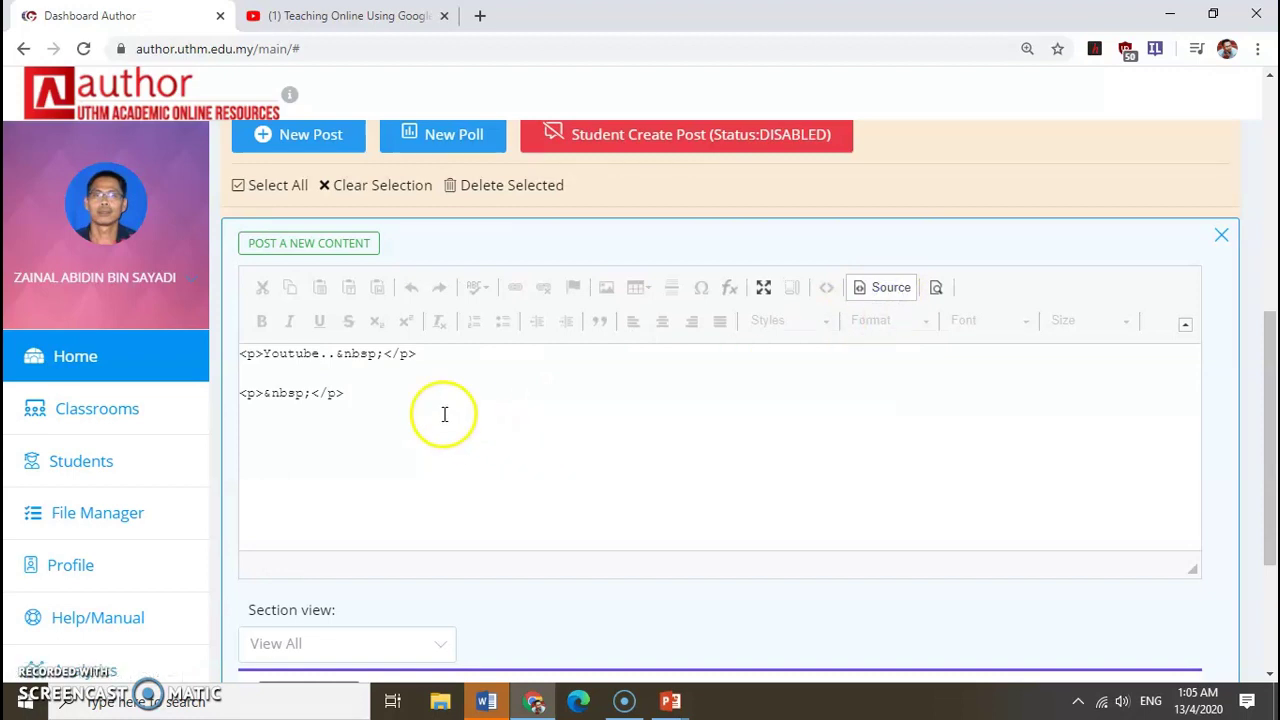
{"action": "left_click", "coordinate": [422, 401]}
{"action": "key", "text": "ctrl+v"}
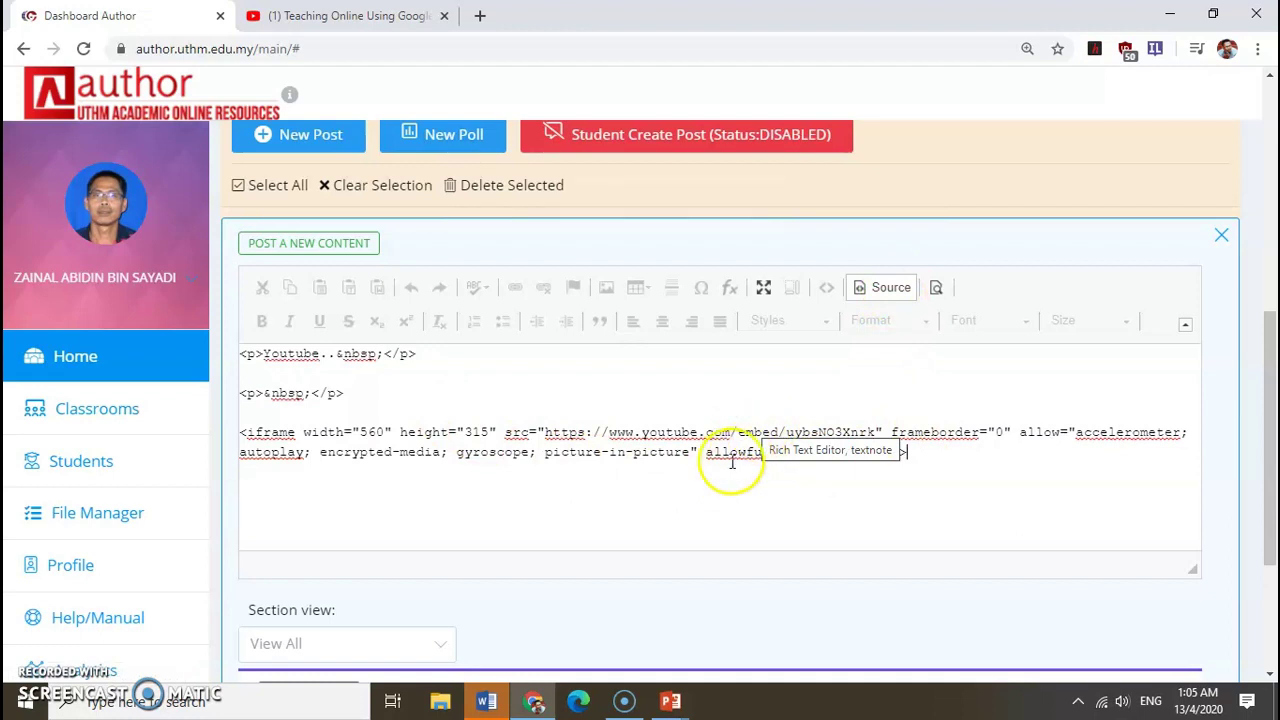
{"action": "left_click", "coordinate": [885, 290]}
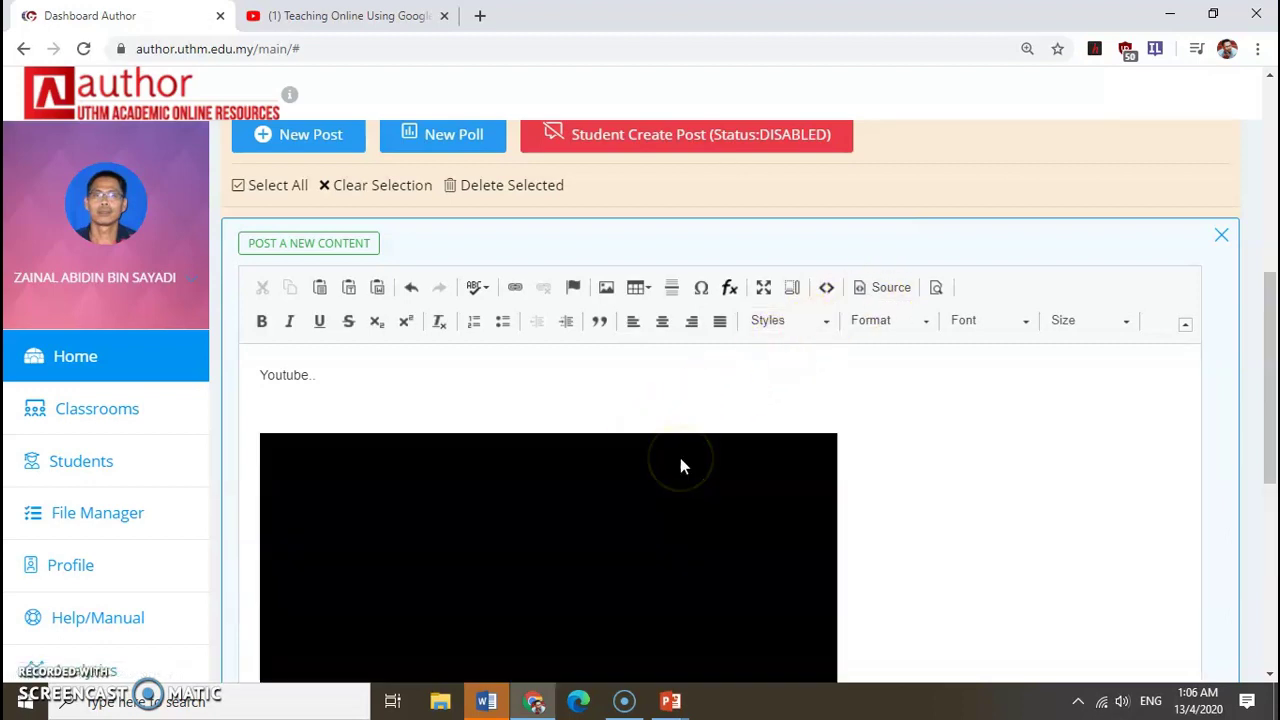
- Centre the embedded Jamboard video in the post
{"action": "scroll", "coordinate": [680, 466], "scroll_direction": "down", "scroll_amount": 2}
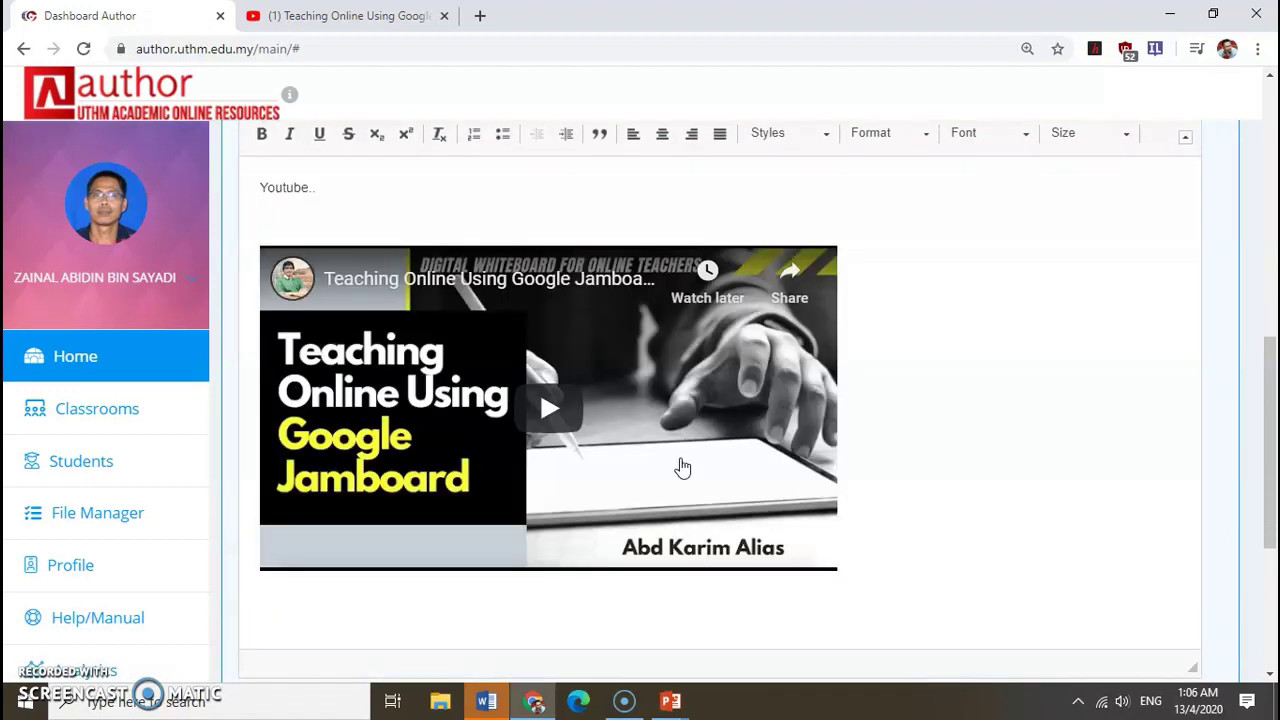
{"action": "left_click", "coordinate": [904, 466]}
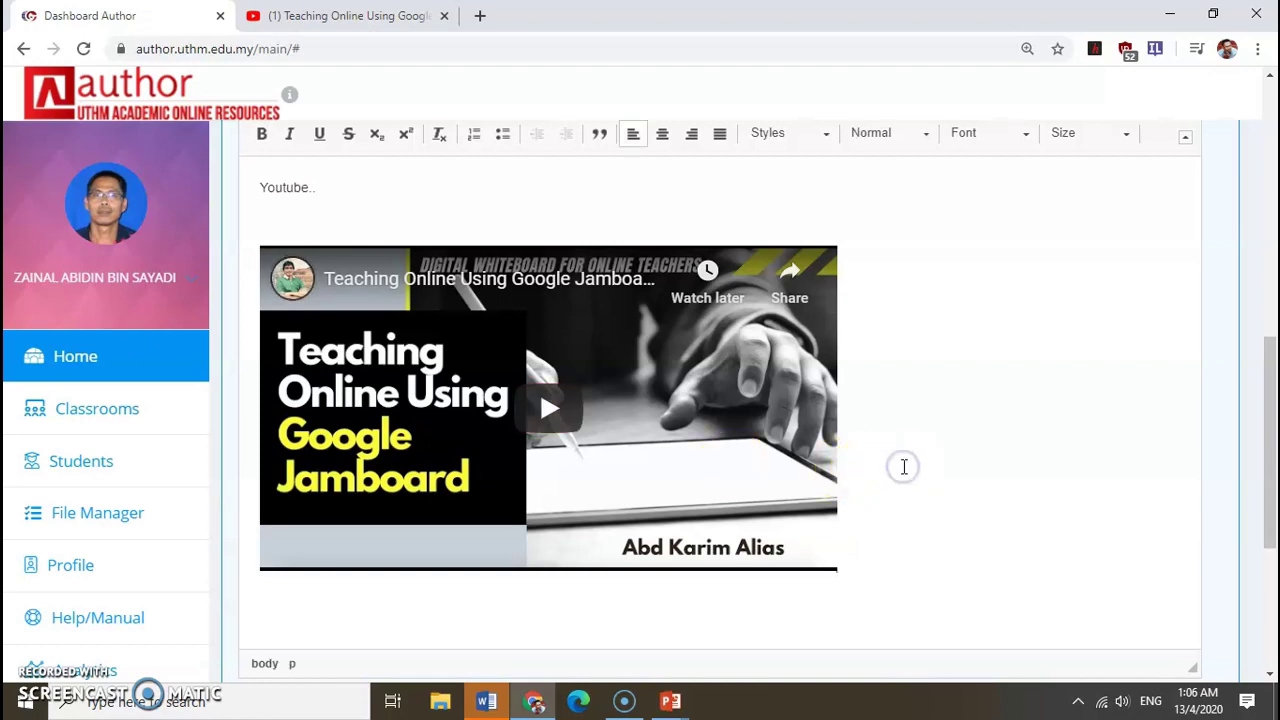
{"action": "scroll", "coordinate": [904, 466], "scroll_direction": "up", "scroll_amount": 3}
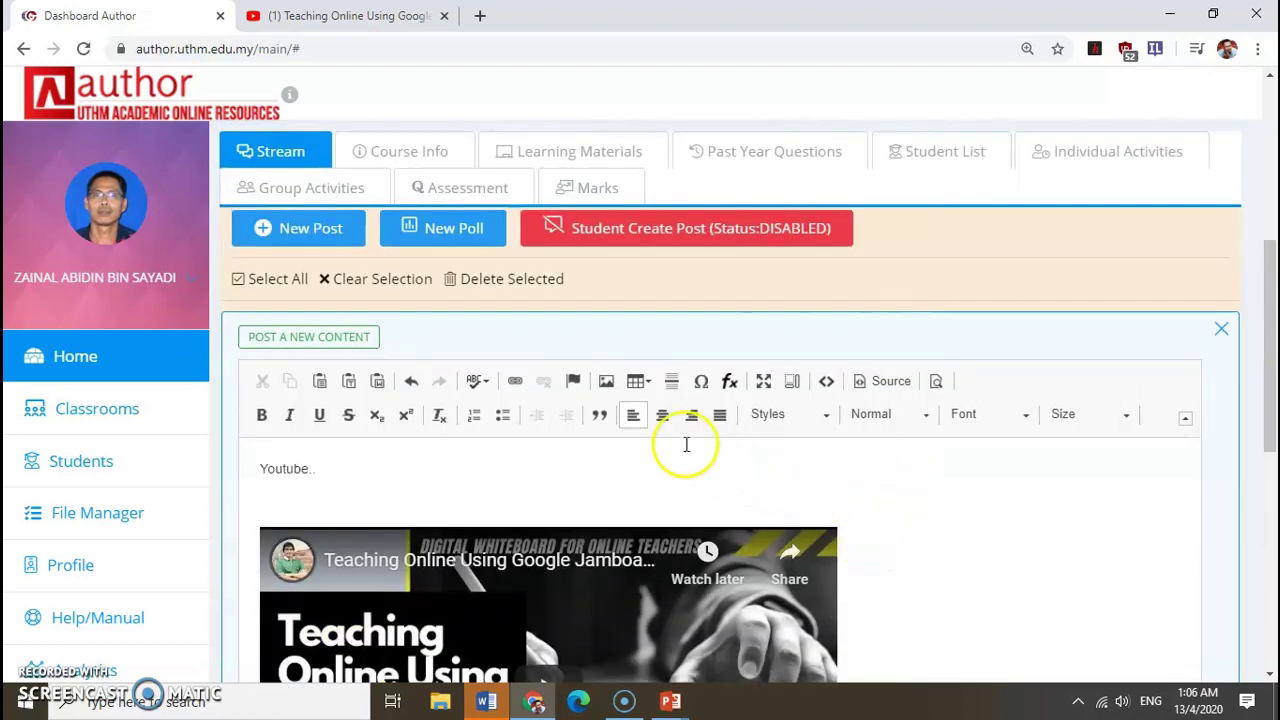
{"action": "left_click", "coordinate": [661, 416]}
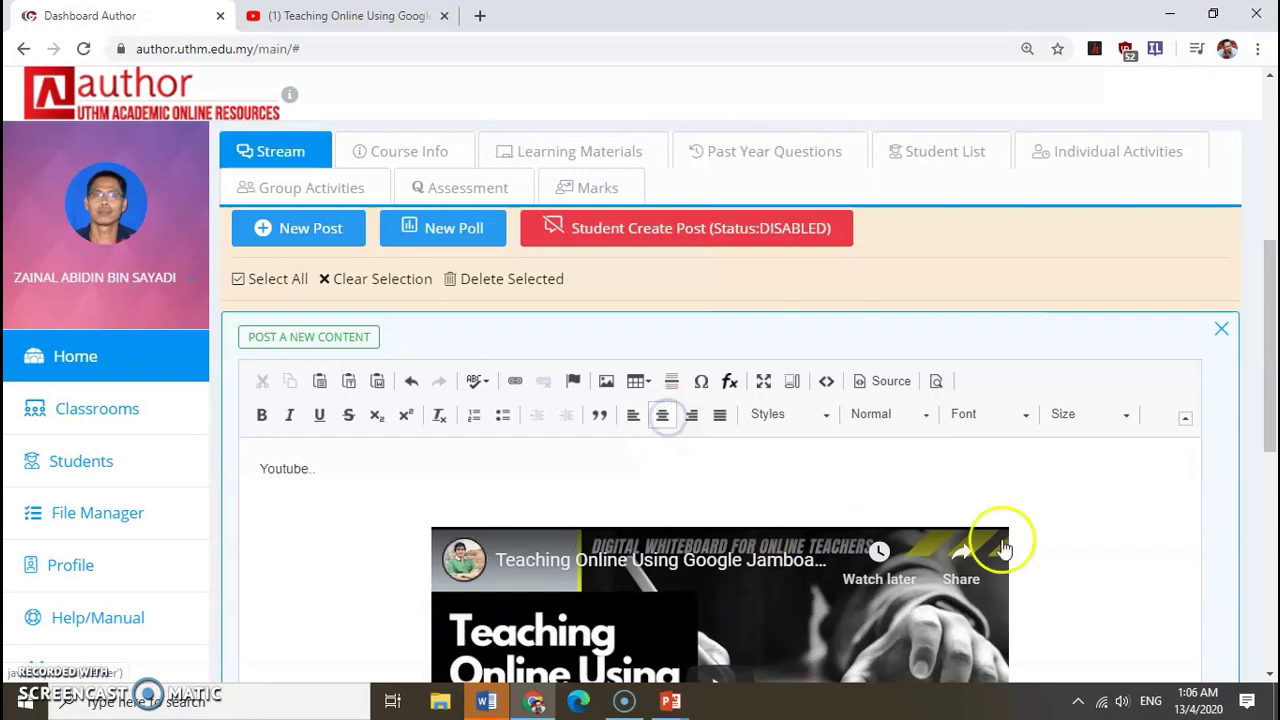
- Publish the post with the embedded video to the stream and close the post editor
{"action": "scroll", "coordinate": [1059, 554], "scroll_direction": "down", "scroll_amount": 4}
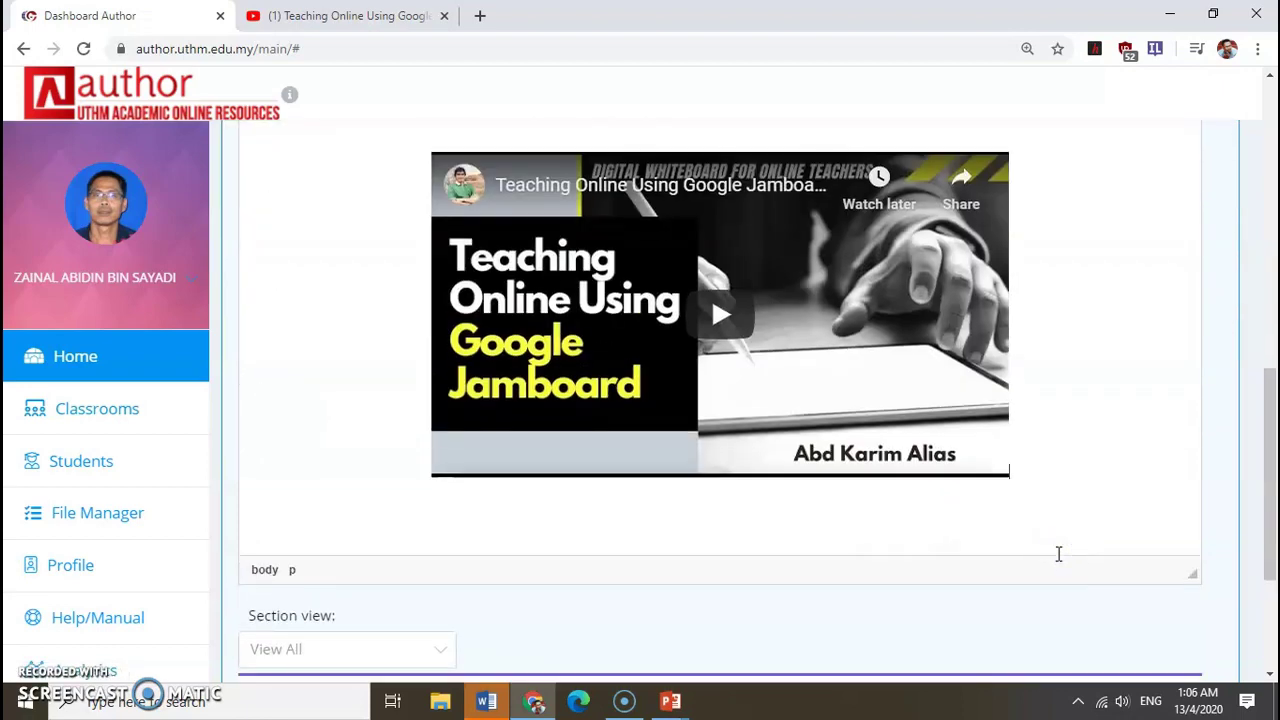
{"action": "scroll", "coordinate": [1059, 554], "scroll_direction": "down", "scroll_amount": 3}
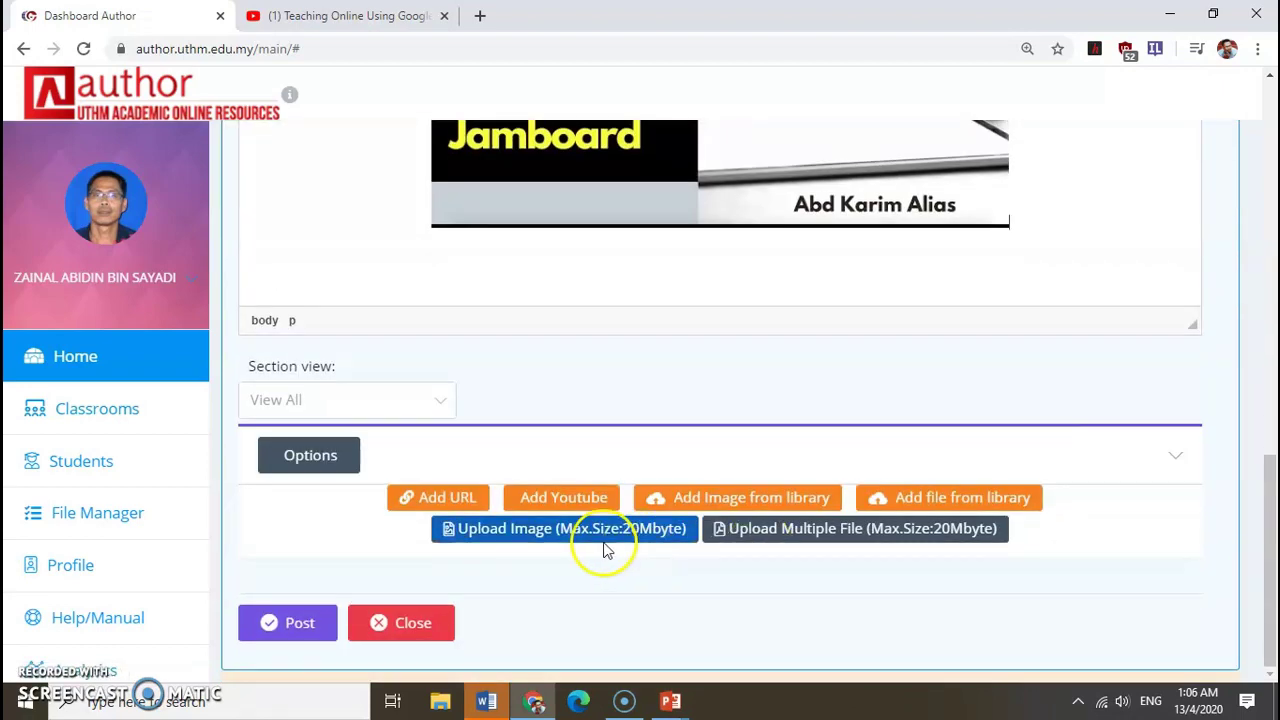
{"action": "left_click", "coordinate": [308, 628]}
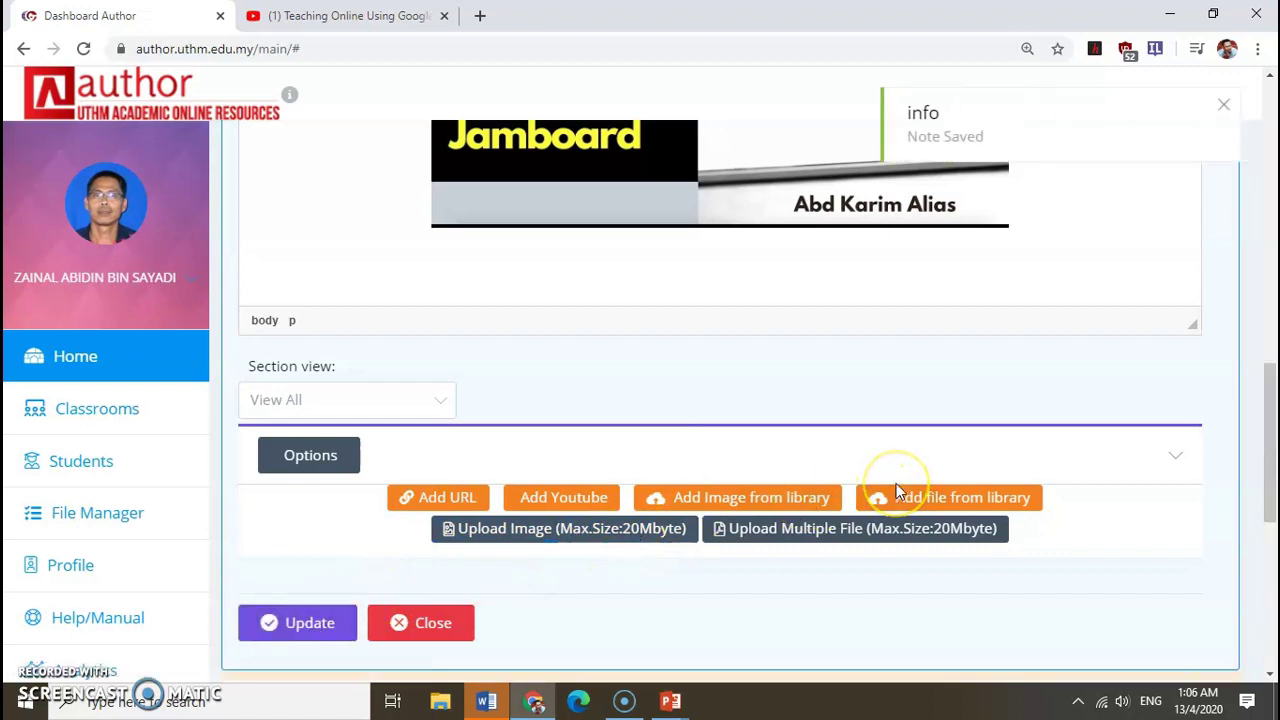
{"action": "scroll", "coordinate": [896, 483], "scroll_direction": "up", "scroll_amount": 5}
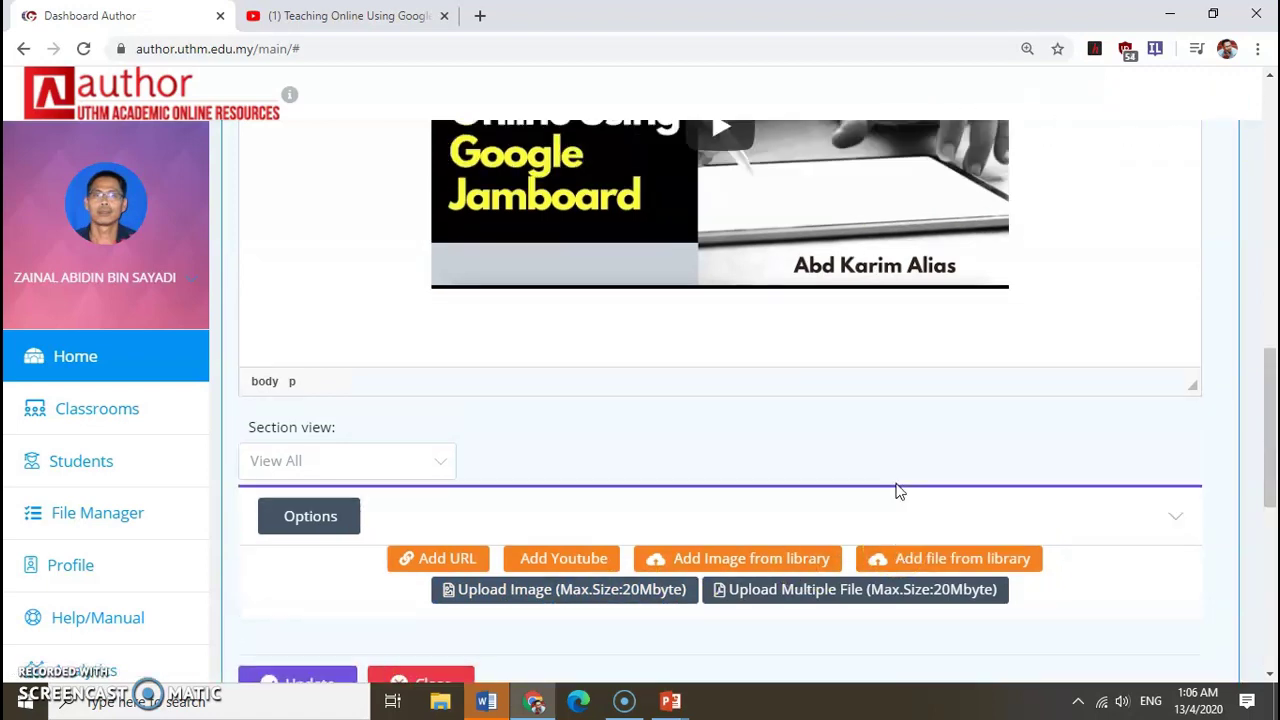
{"action": "scroll", "coordinate": [896, 483], "scroll_direction": "down", "scroll_amount": 5}
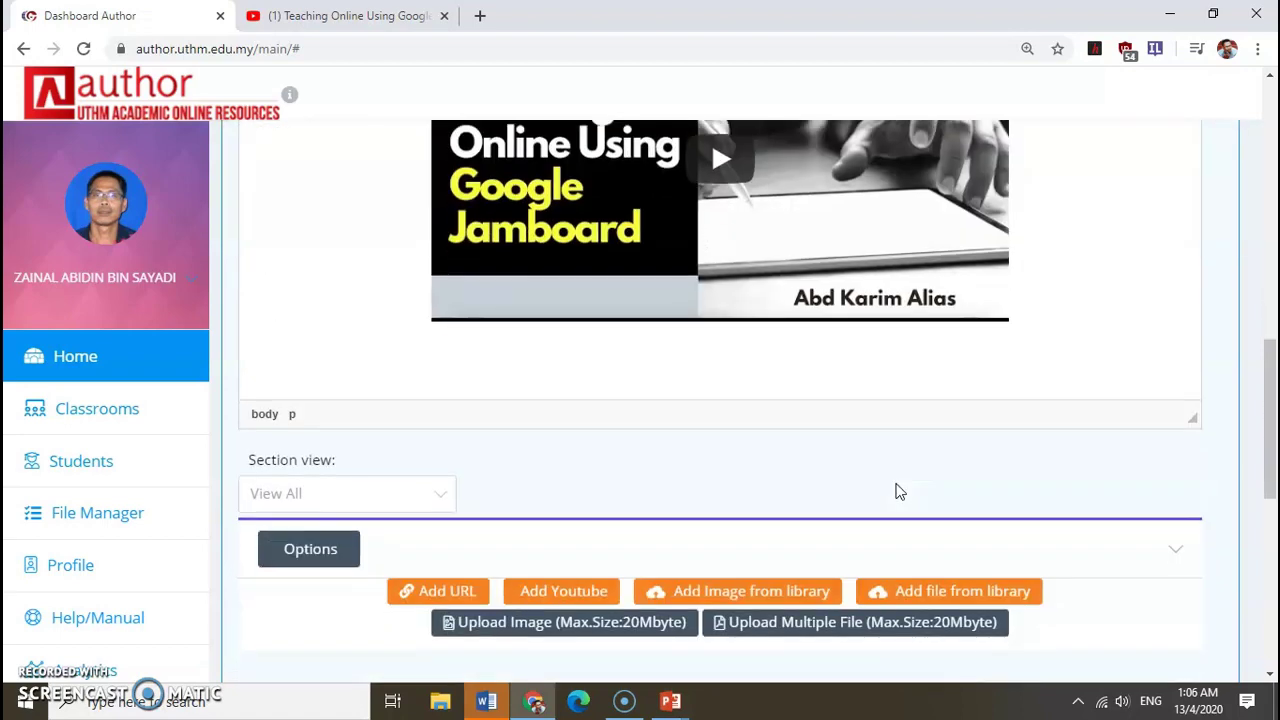
{"action": "left_click", "coordinate": [877, 489]}
{"action": "scroll", "coordinate": [880, 506], "scroll_direction": "down", "scroll_amount": 3}
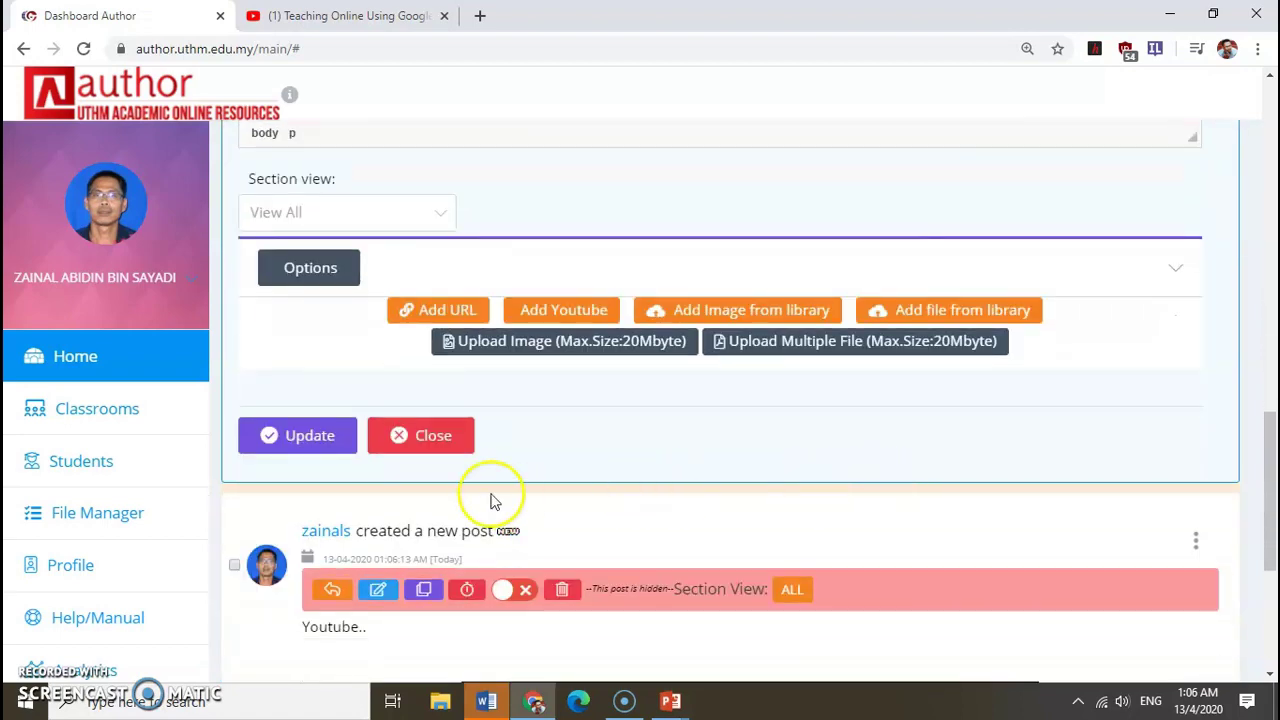
{"action": "left_click", "coordinate": [428, 435]}
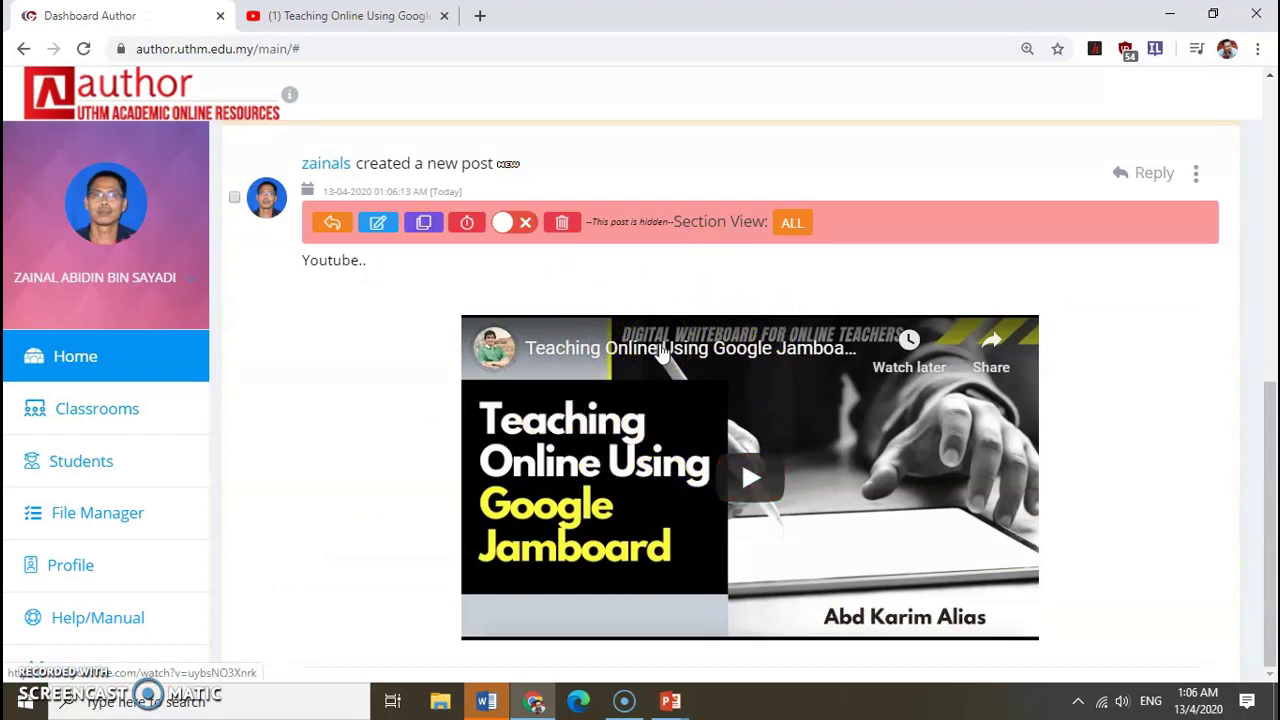
- Play the embedded Jamboard video in the stream post, compare it with the YouTube embed preview, and pause the playback
{"action": "left_click", "coordinate": [742, 485]}
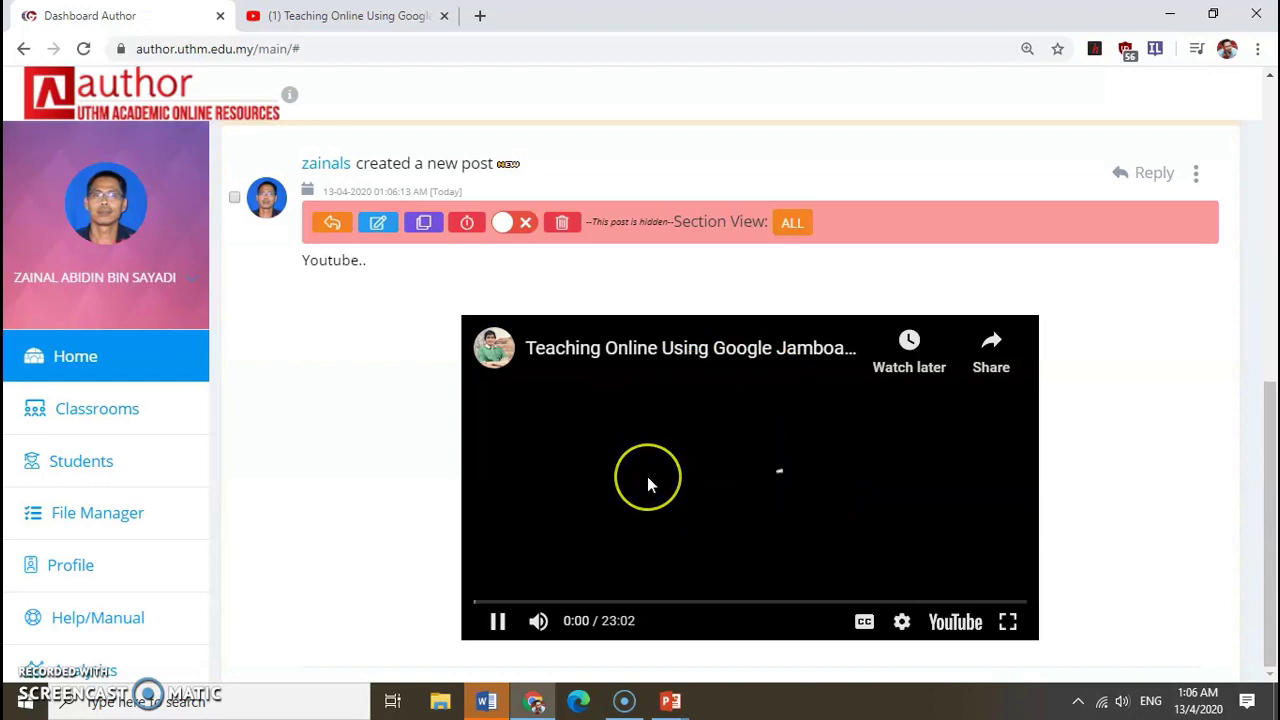
{"action": "left_click", "coordinate": [352, 16]}
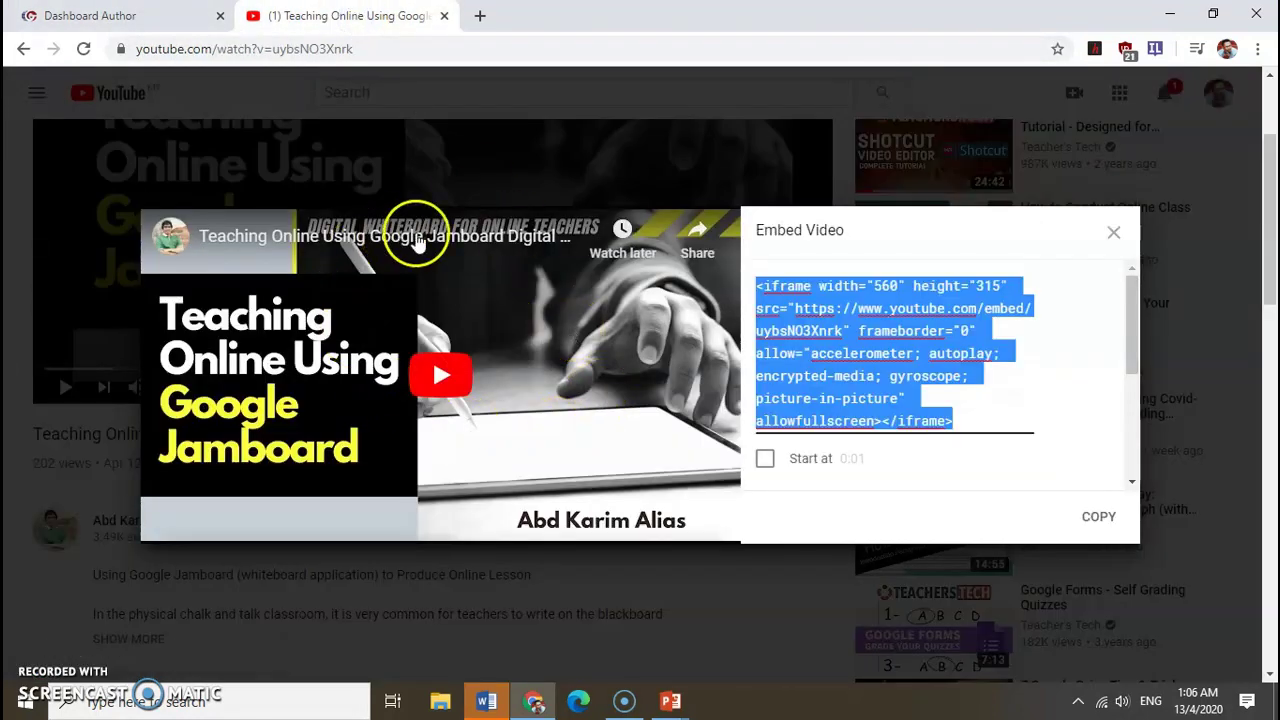
{"action": "left_click", "coordinate": [432, 328]}
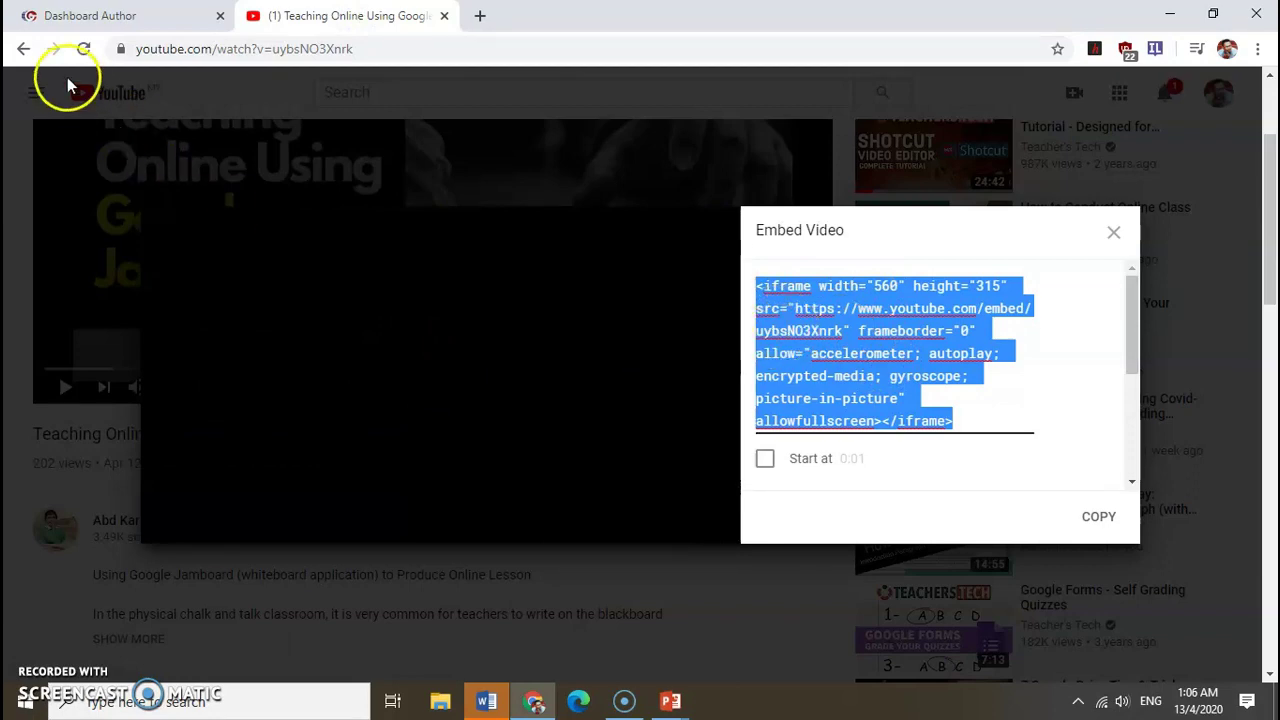
{"action": "left_click", "coordinate": [110, 17]}
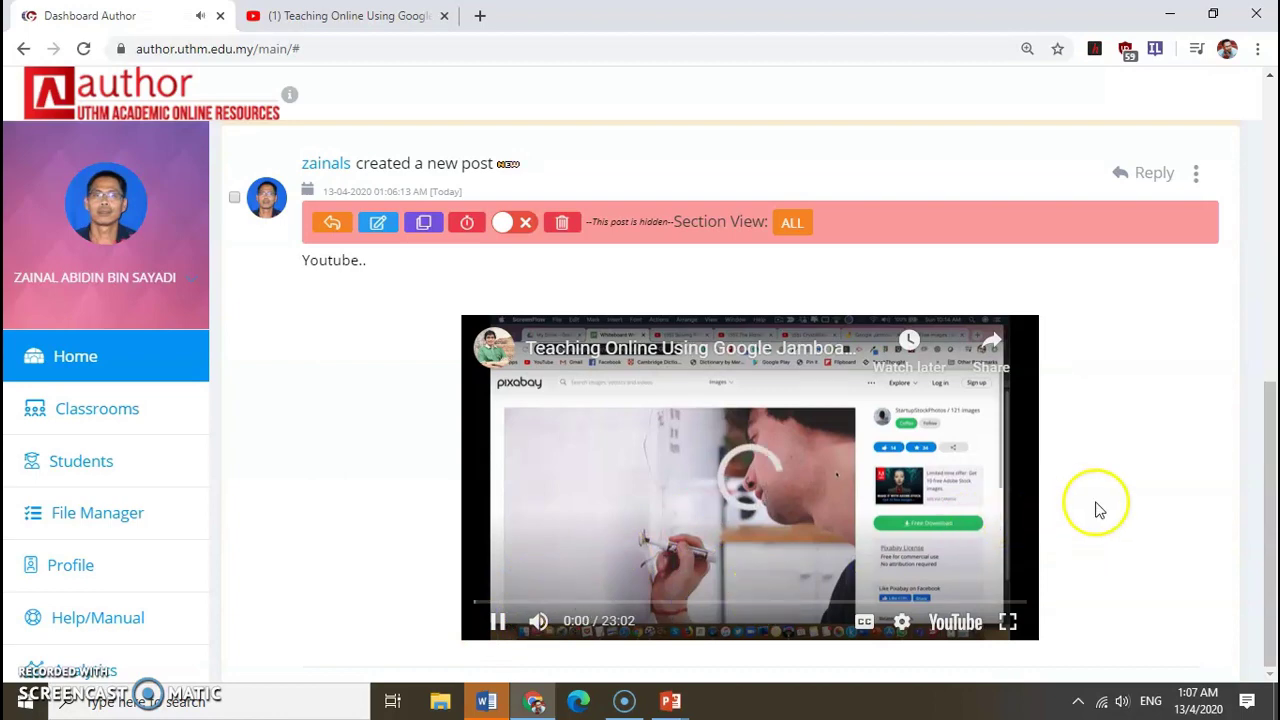
{"action": "left_click", "coordinate": [495, 628]}
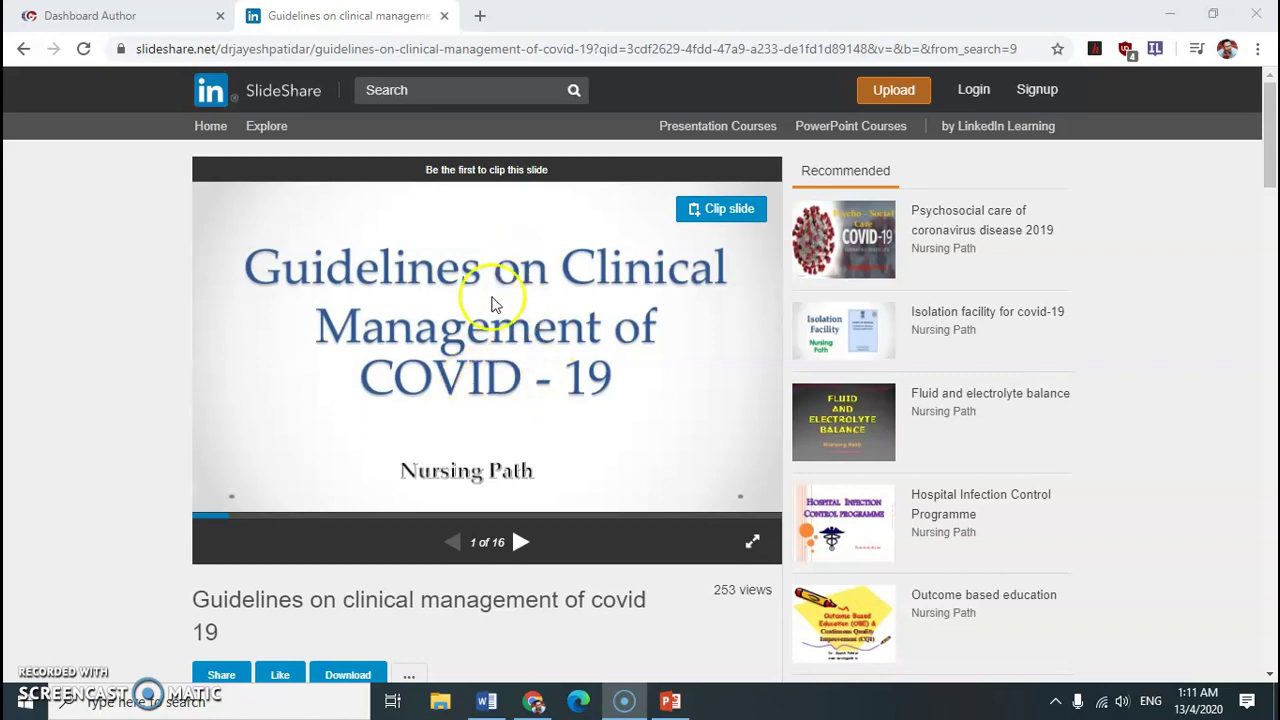
- Open the sharing options of the SlideShare presentation "Guidelines on clinical management of covid 19" and select its embed code
{"action": "scroll", "coordinate": [491, 297], "scroll_direction": "down", "scroll_amount": 2}
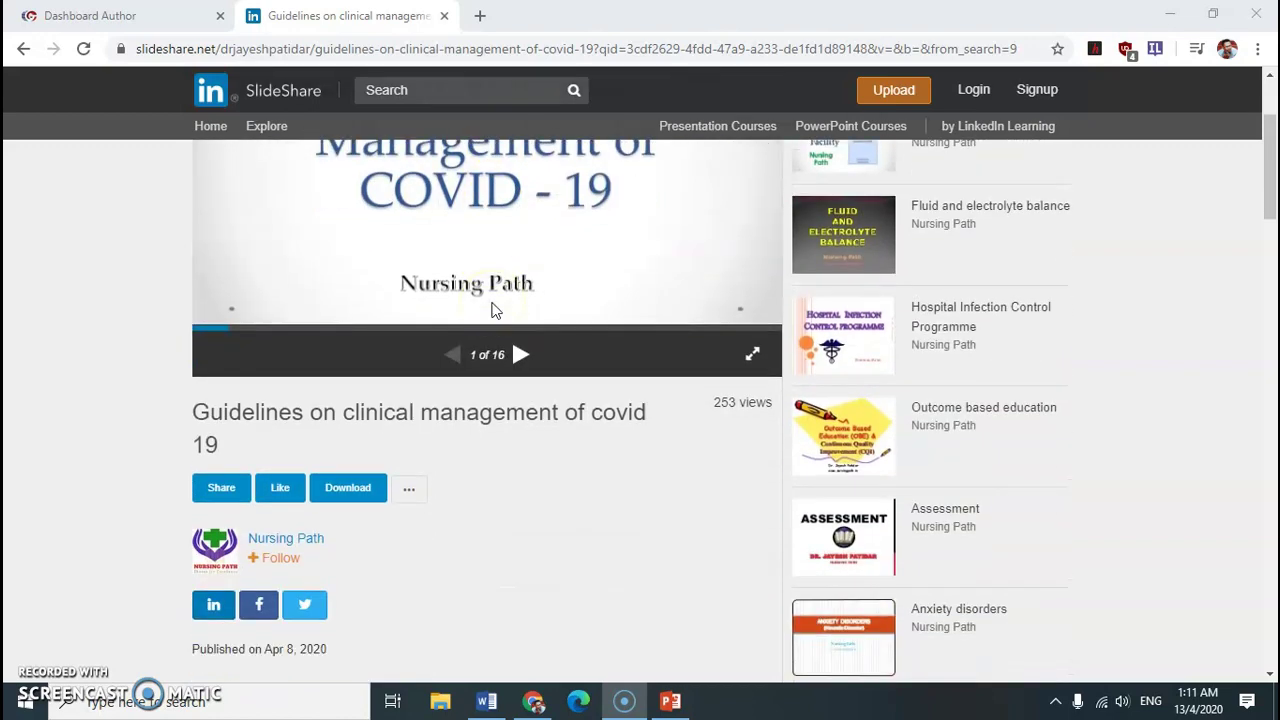
{"action": "left_click", "coordinate": [218, 492]}
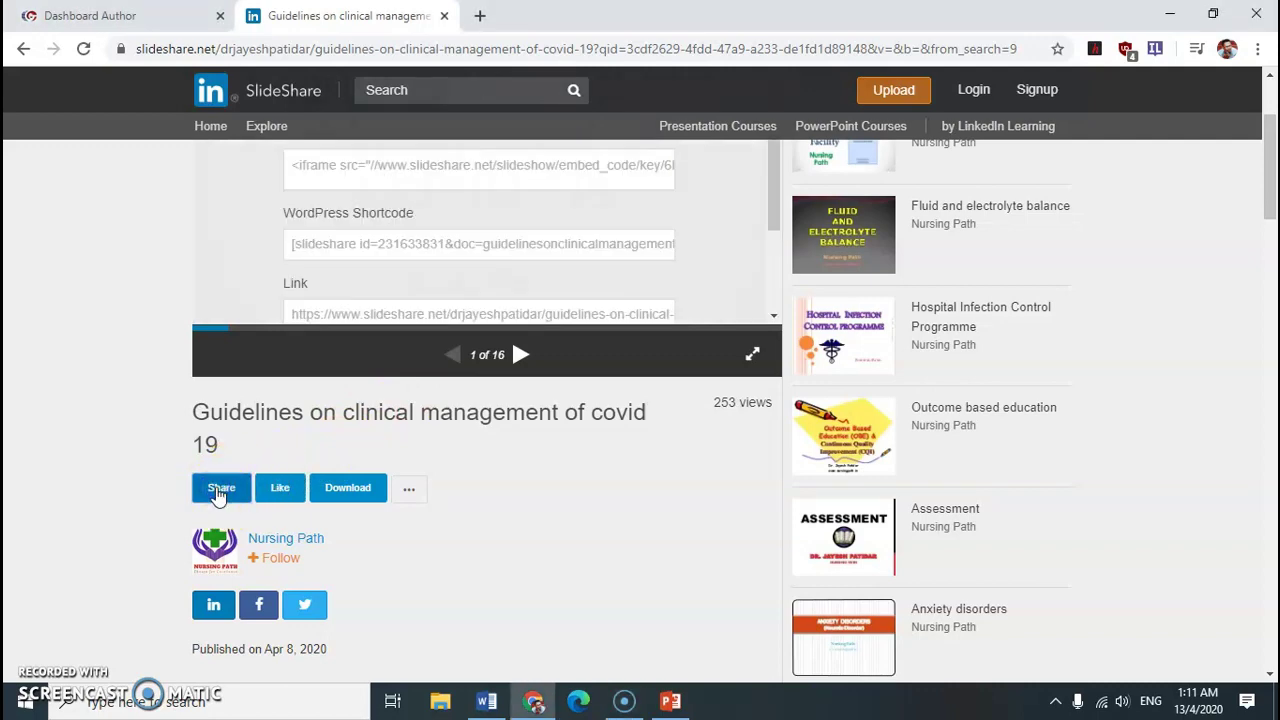
{"action": "scroll", "coordinate": [505, 449], "scroll_direction": "up", "scroll_amount": 1}
{"action": "scroll", "coordinate": [505, 449], "scroll_direction": "up", "scroll_amount": 1}
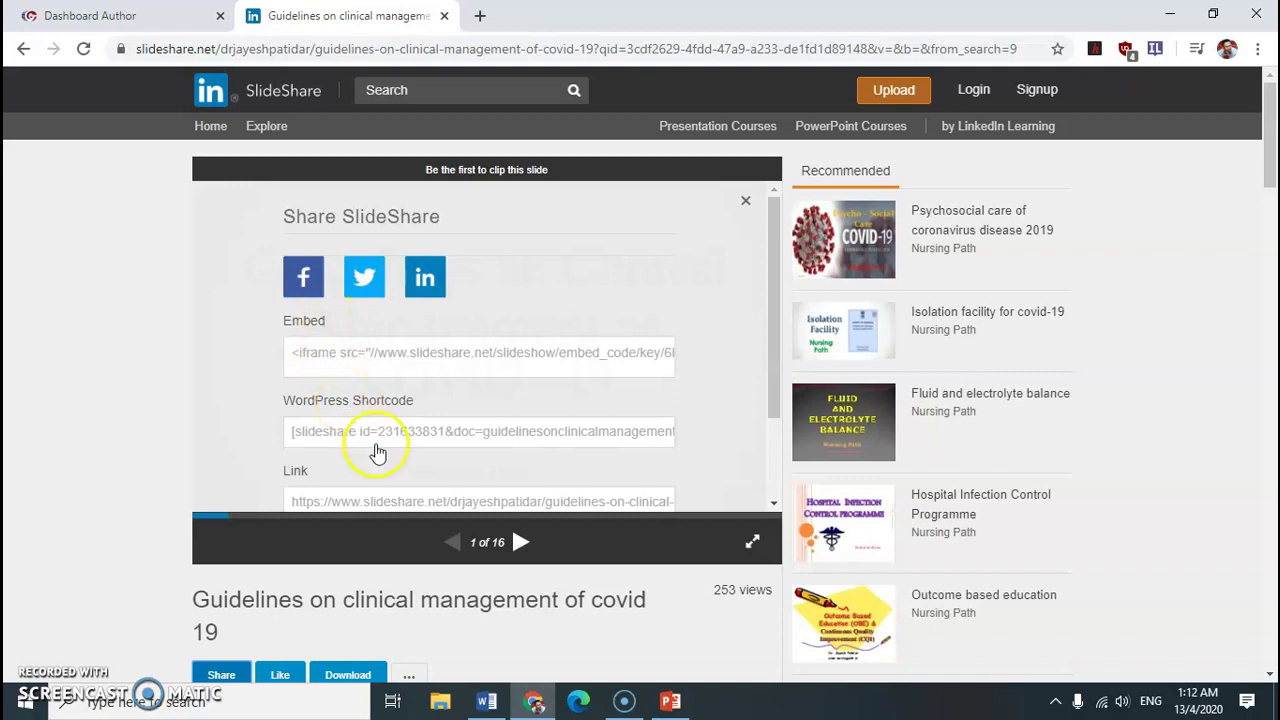
{"action": "left_click", "coordinate": [403, 499]}
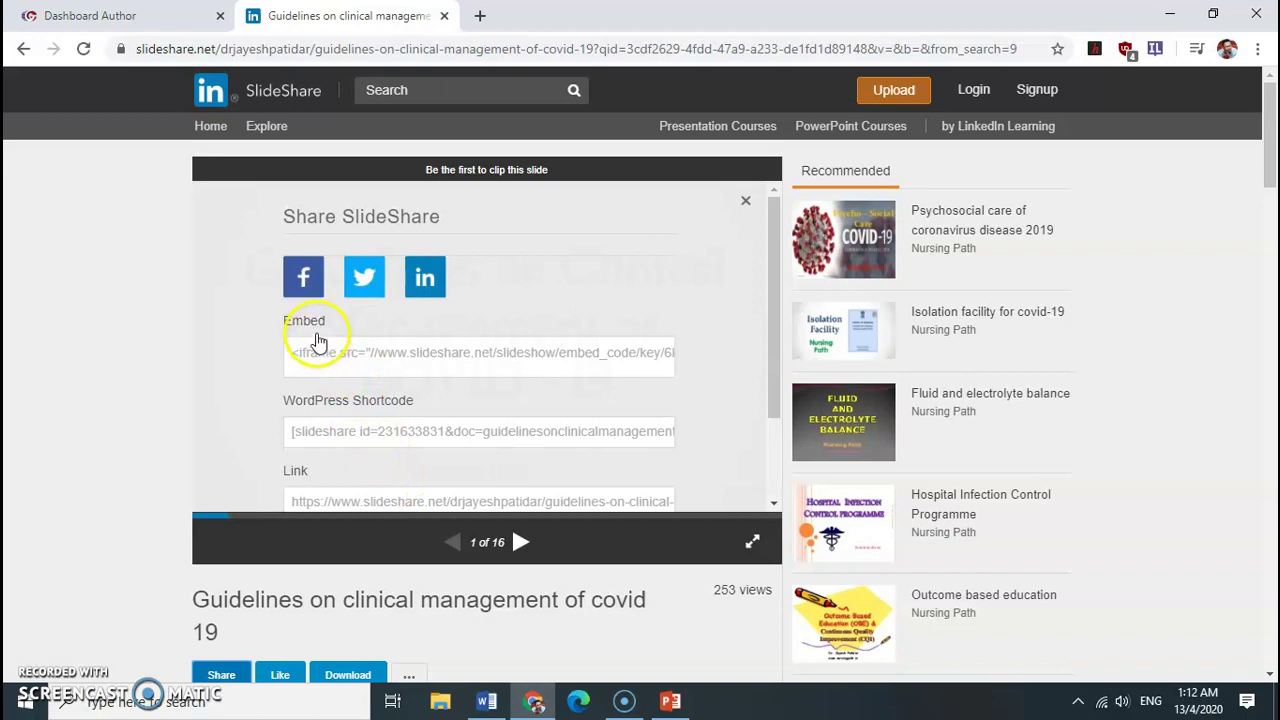
{"action": "left_click", "coordinate": [357, 360]}
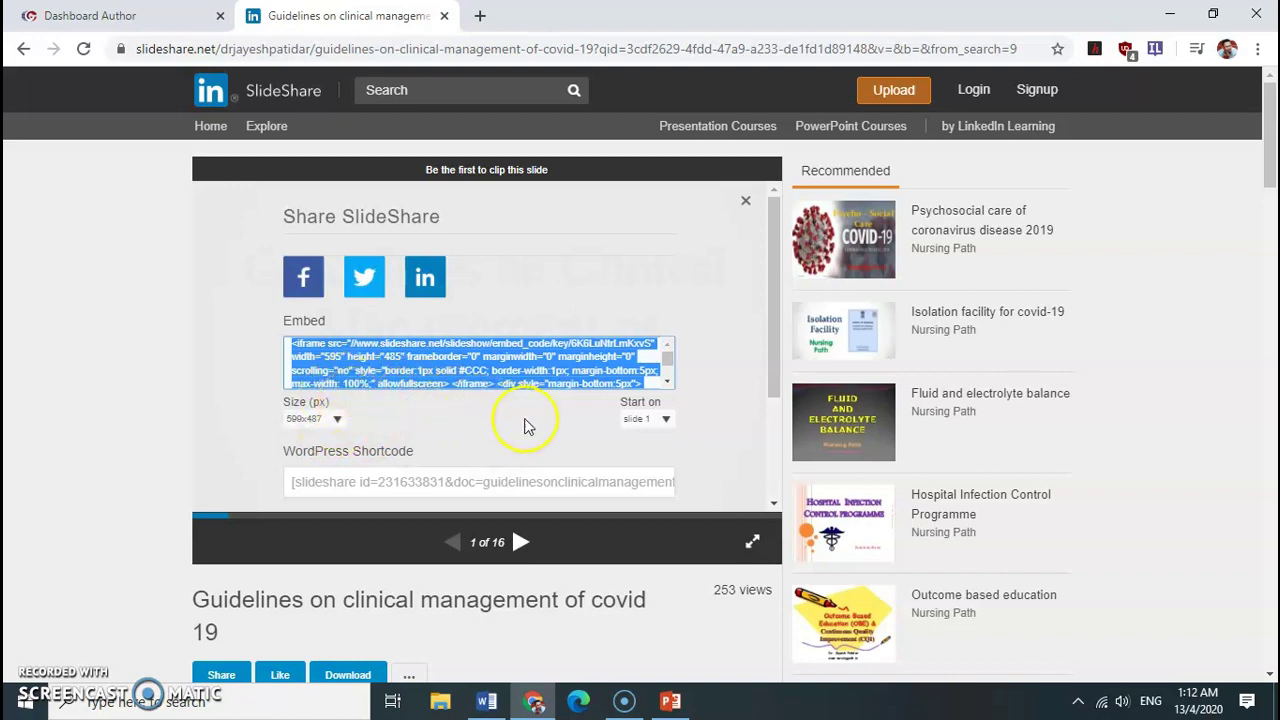
- Choose slide 1 as the presentation's start slide and copy the full embed code
{"action": "left_click", "coordinate": [665, 424]}
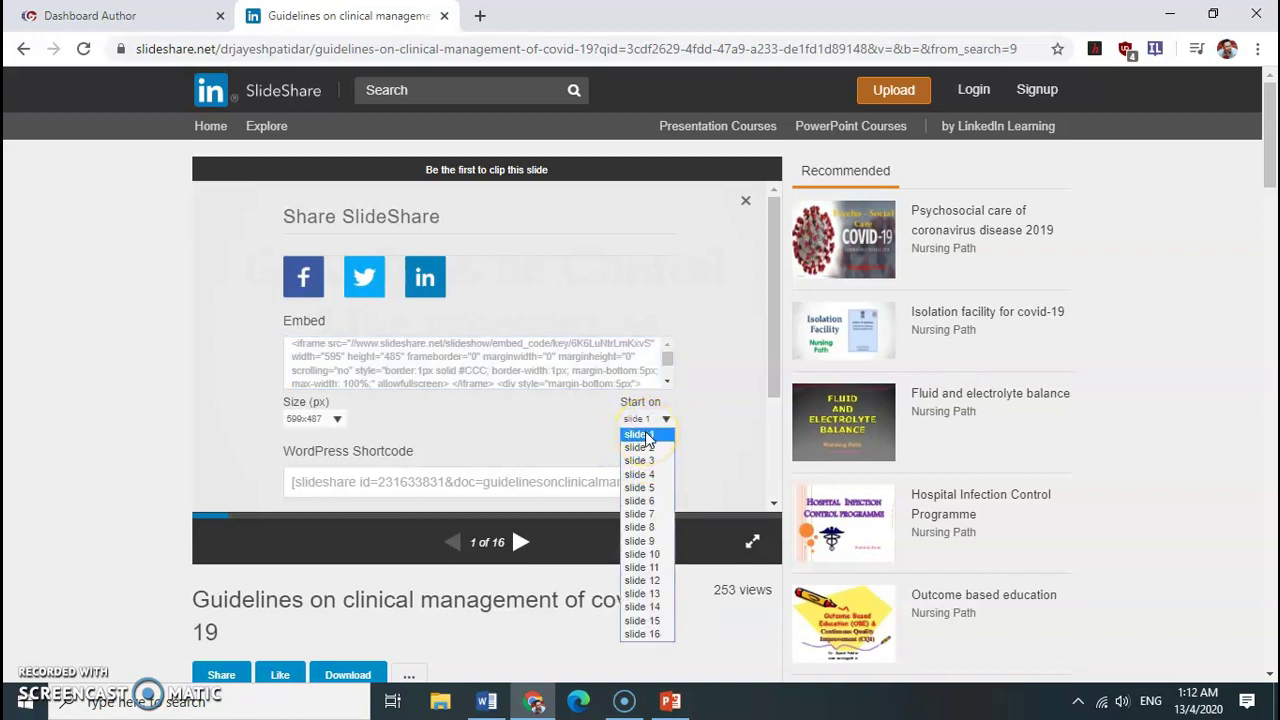
{"action": "left_click", "coordinate": [646, 437]}
{"action": "left_click", "coordinate": [495, 372]}
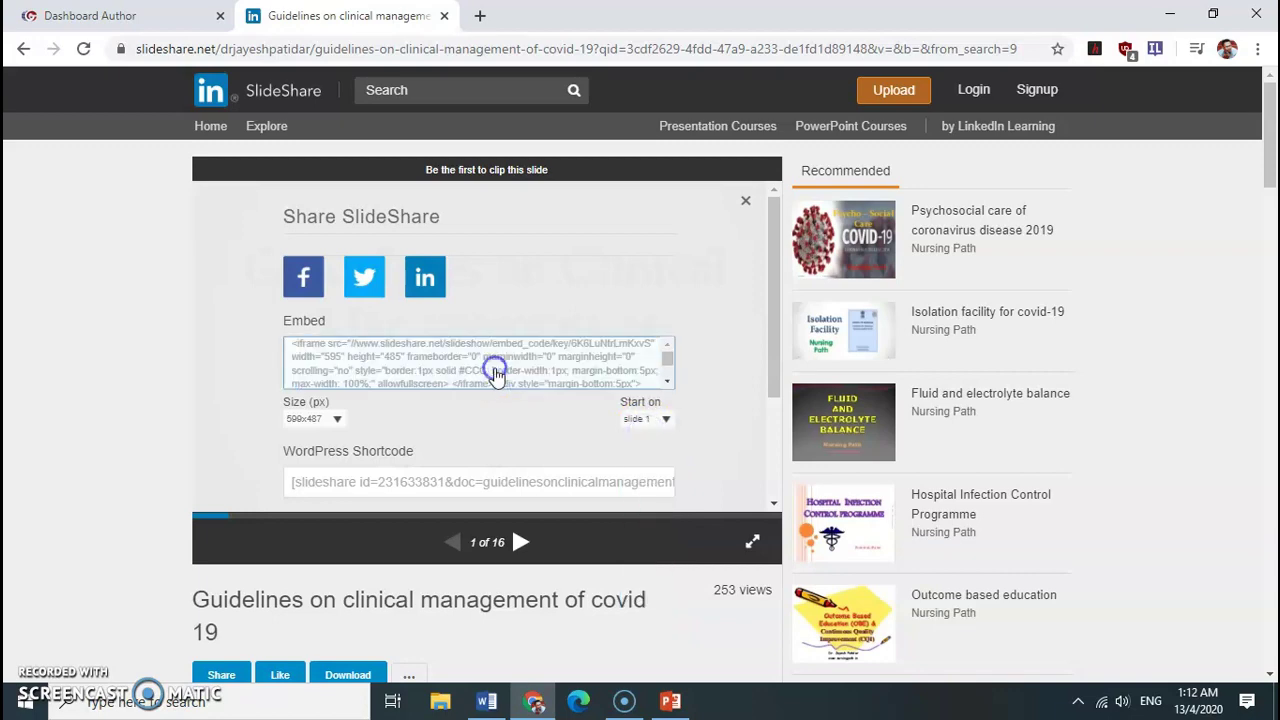
{"action": "left_click", "coordinate": [495, 372]}
{"action": "right_click", "coordinate": [495, 373]}
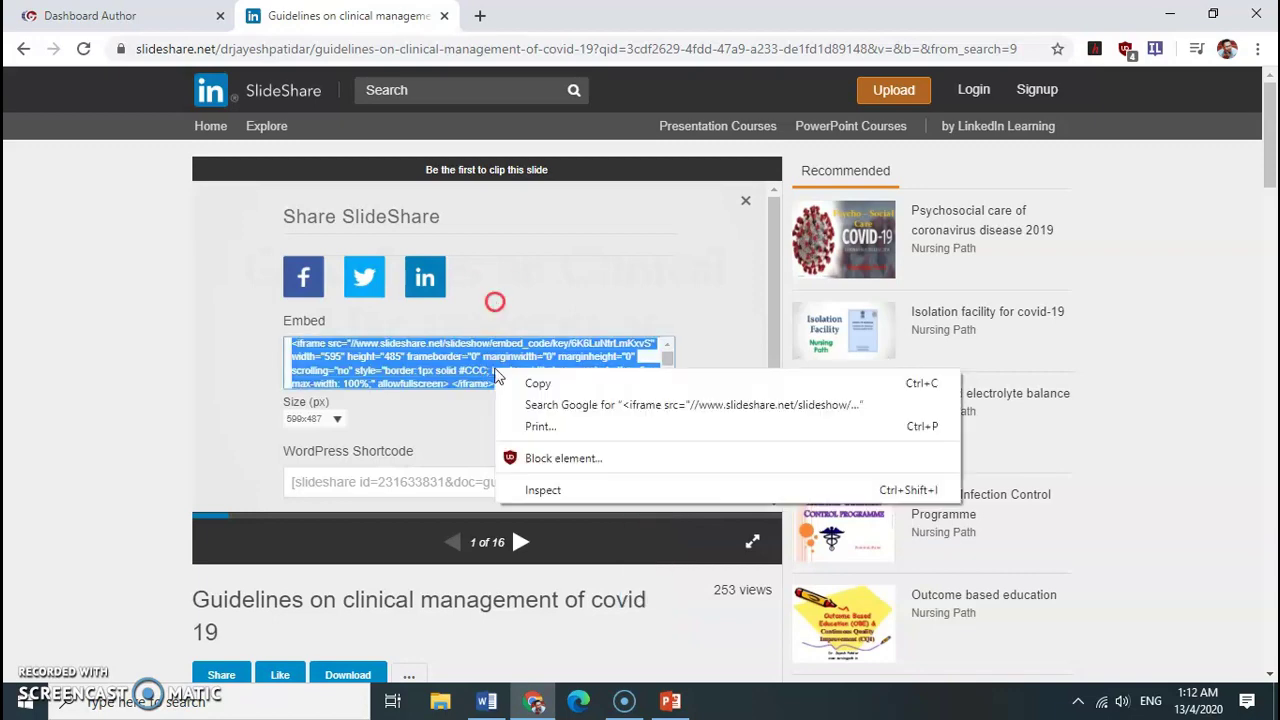
{"action": "left_click", "coordinate": [524, 383]}
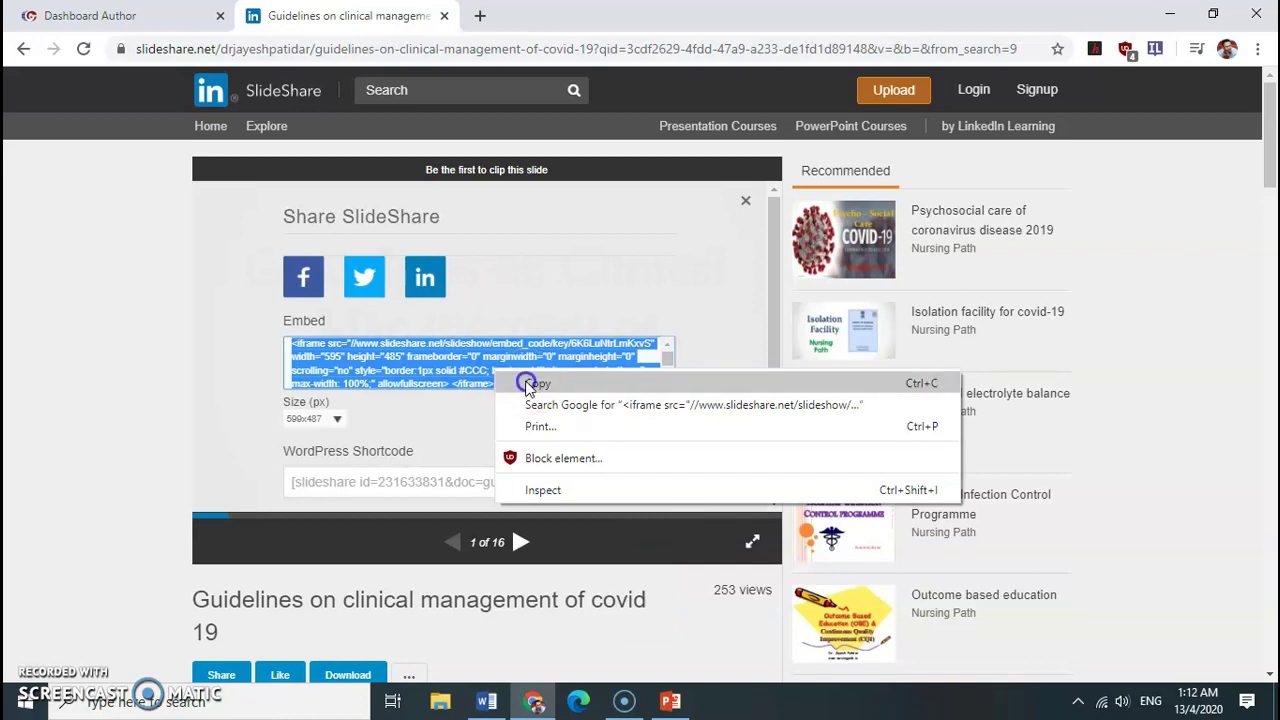
- Switch to the AUTHOR dashboard, start a new post in the classroom stream and add an empty paragraph after the placeholder text
{"action": "left_click", "coordinate": [127, 20]}
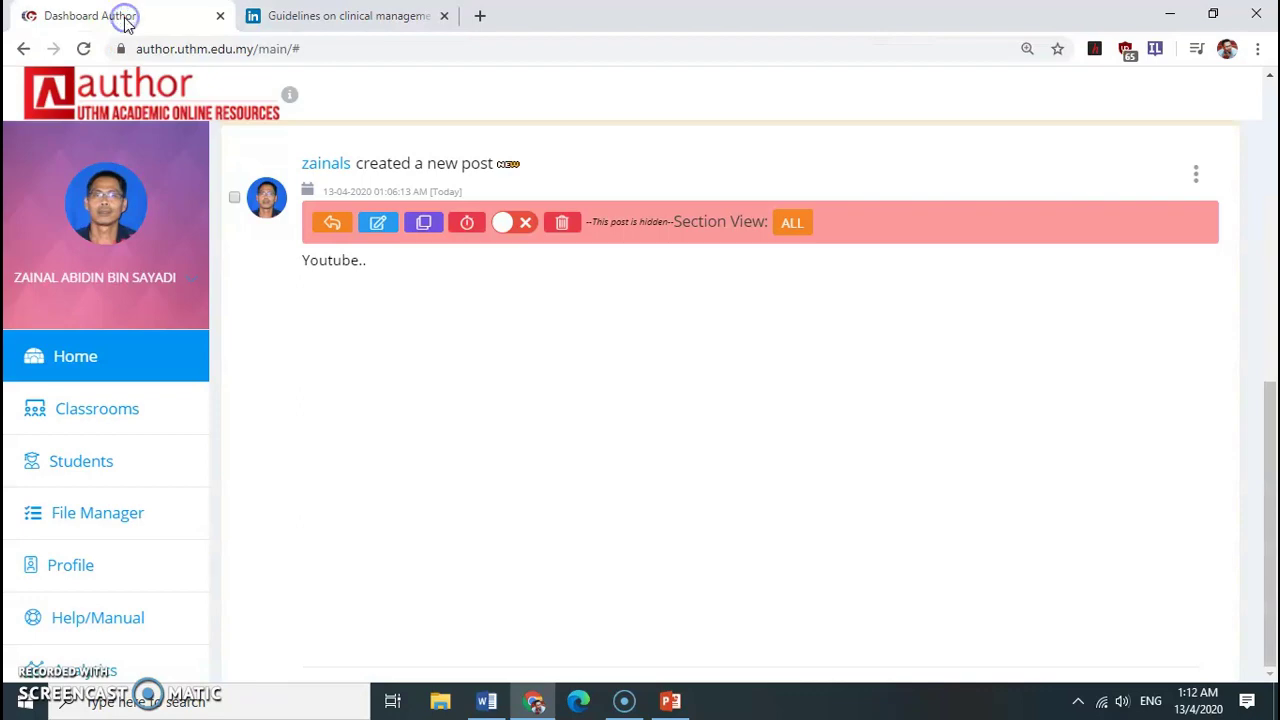
{"action": "scroll", "coordinate": [477, 354], "scroll_direction": "up", "scroll_amount": 4}
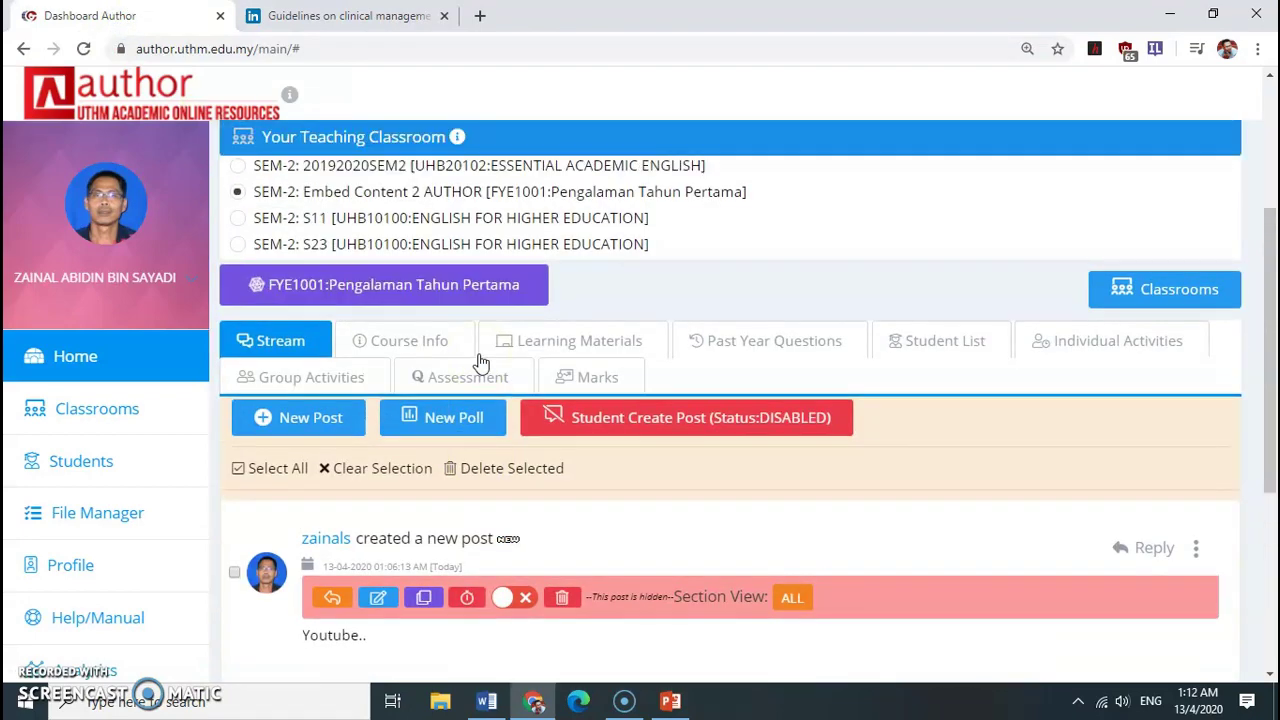
{"action": "left_click", "coordinate": [306, 419]}
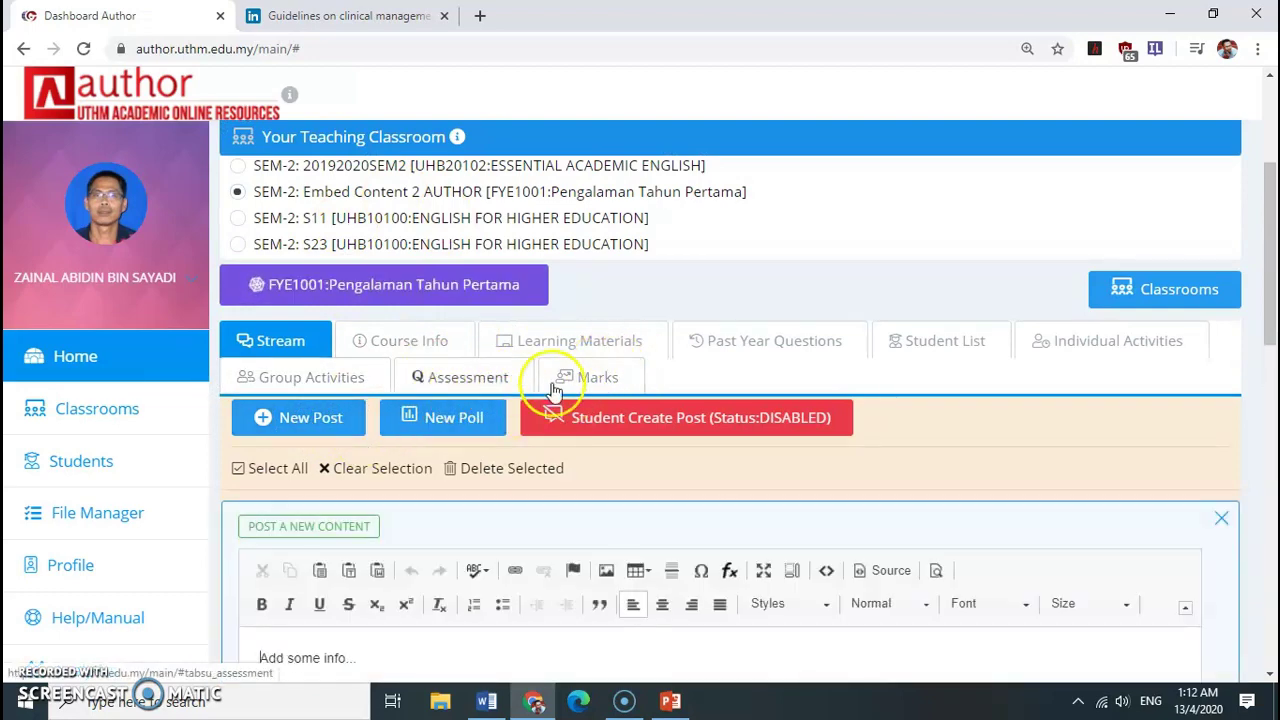
{"action": "scroll", "coordinate": [791, 457], "scroll_direction": "down", "scroll_amount": 2}
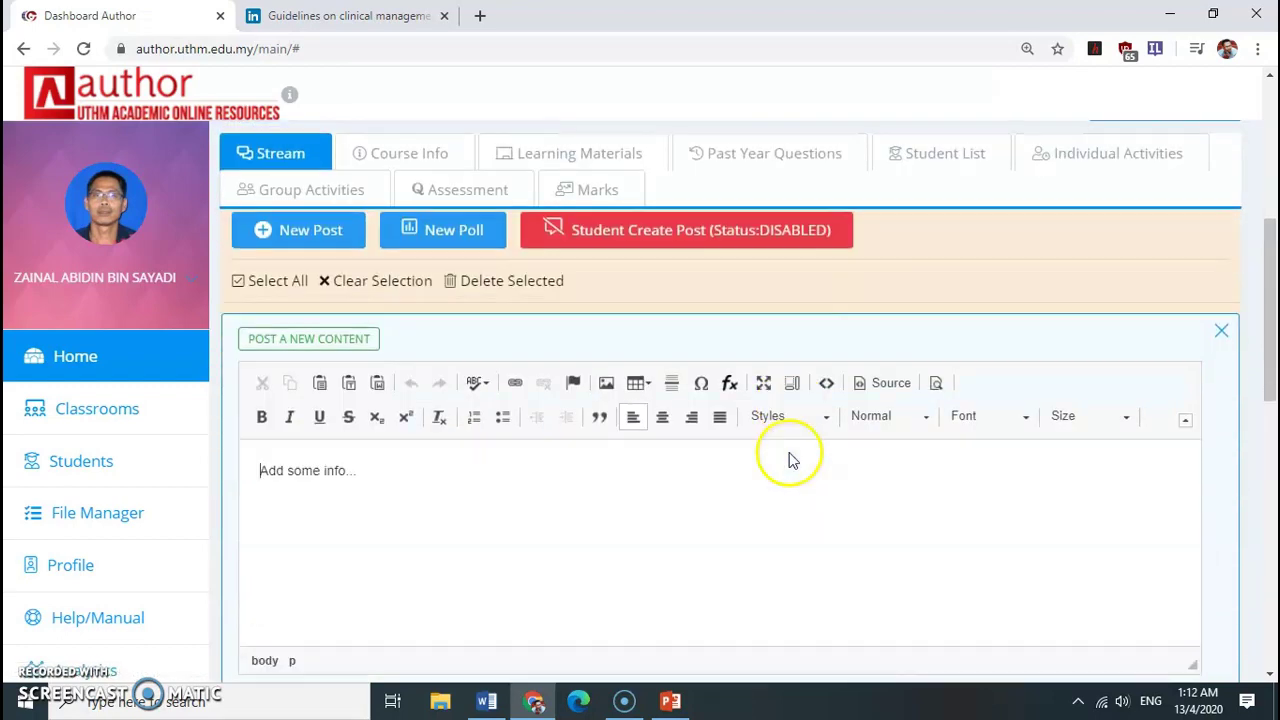
{"action": "scroll", "coordinate": [790, 455], "scroll_direction": "down", "scroll_amount": 1}
{"action": "left_click", "coordinate": [431, 389]}
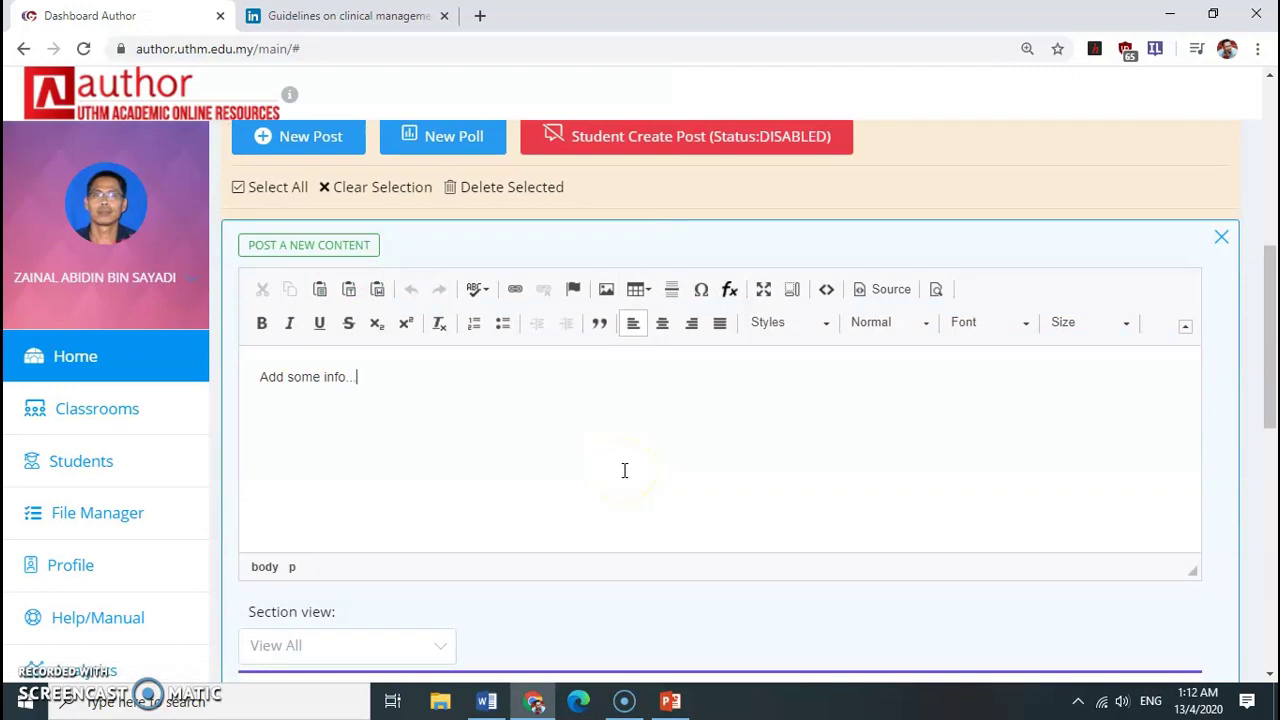
- Paste the SlideShare embed code below the existing paragraphs in the post's HTML source and return to the visual view
{"action": "left_click", "coordinate": [895, 300]}
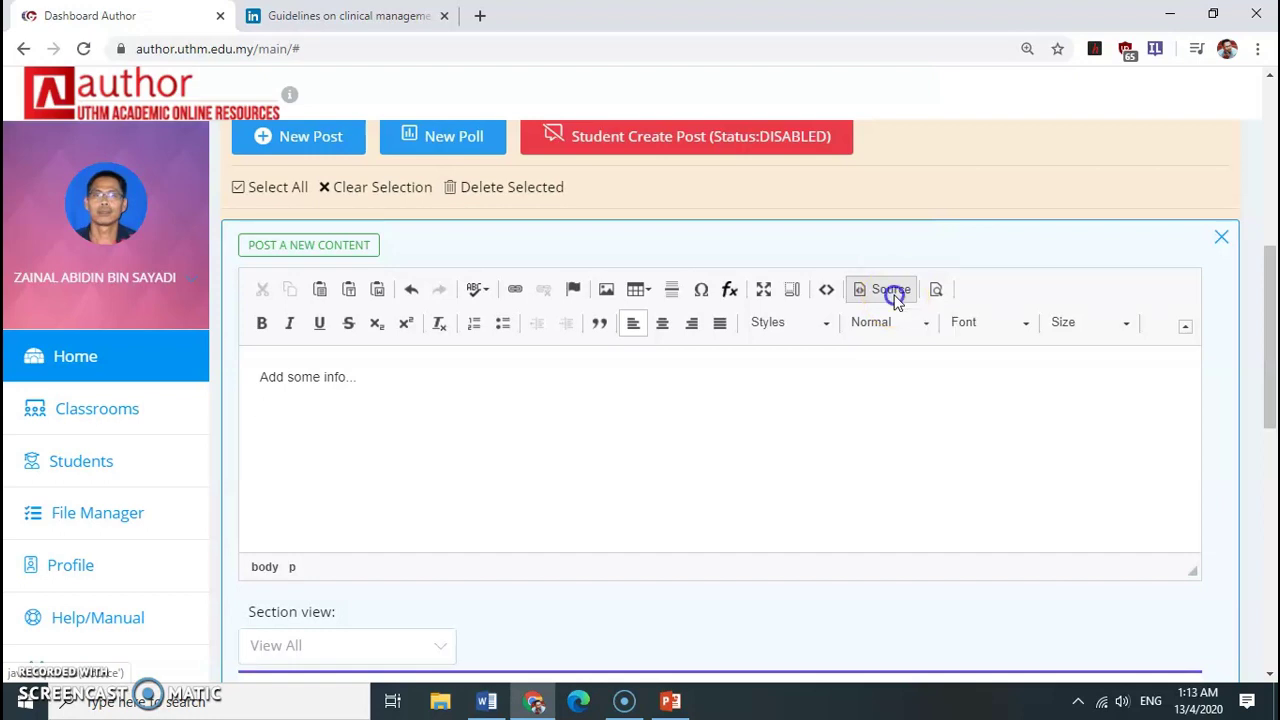
{"action": "left_click", "coordinate": [289, 449]}
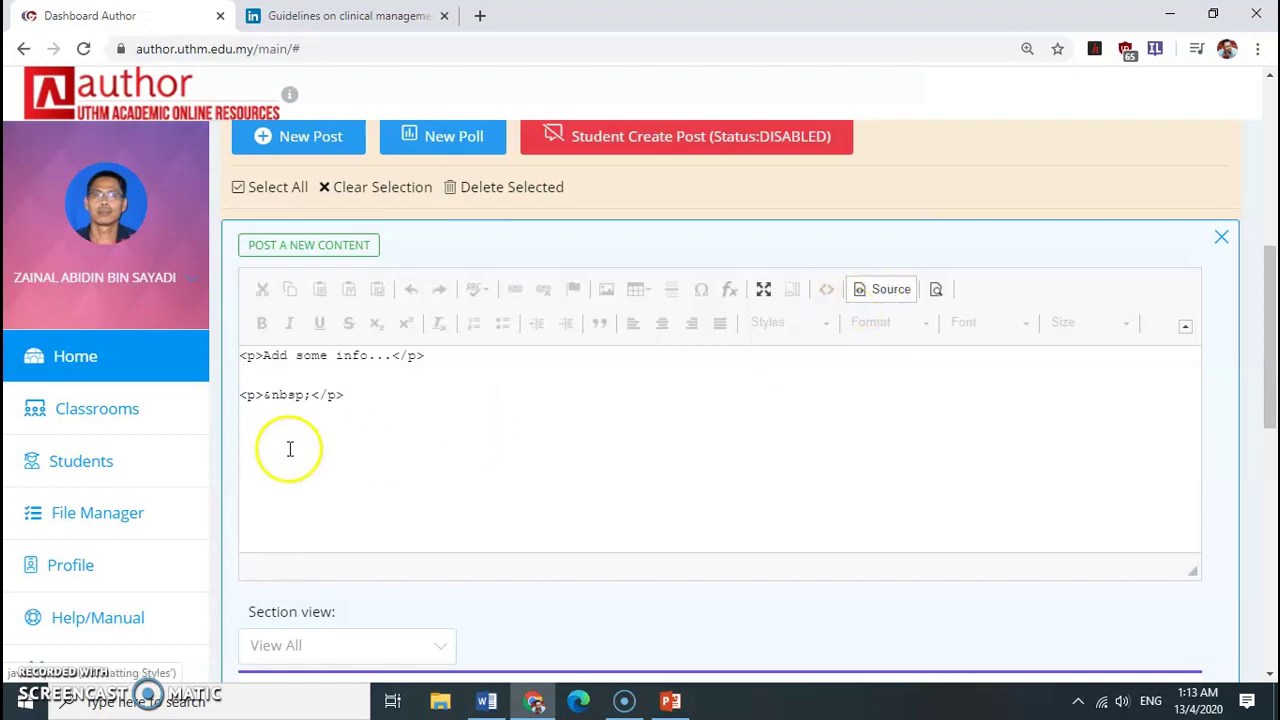
{"action": "key", "text": "ctrl+v"}
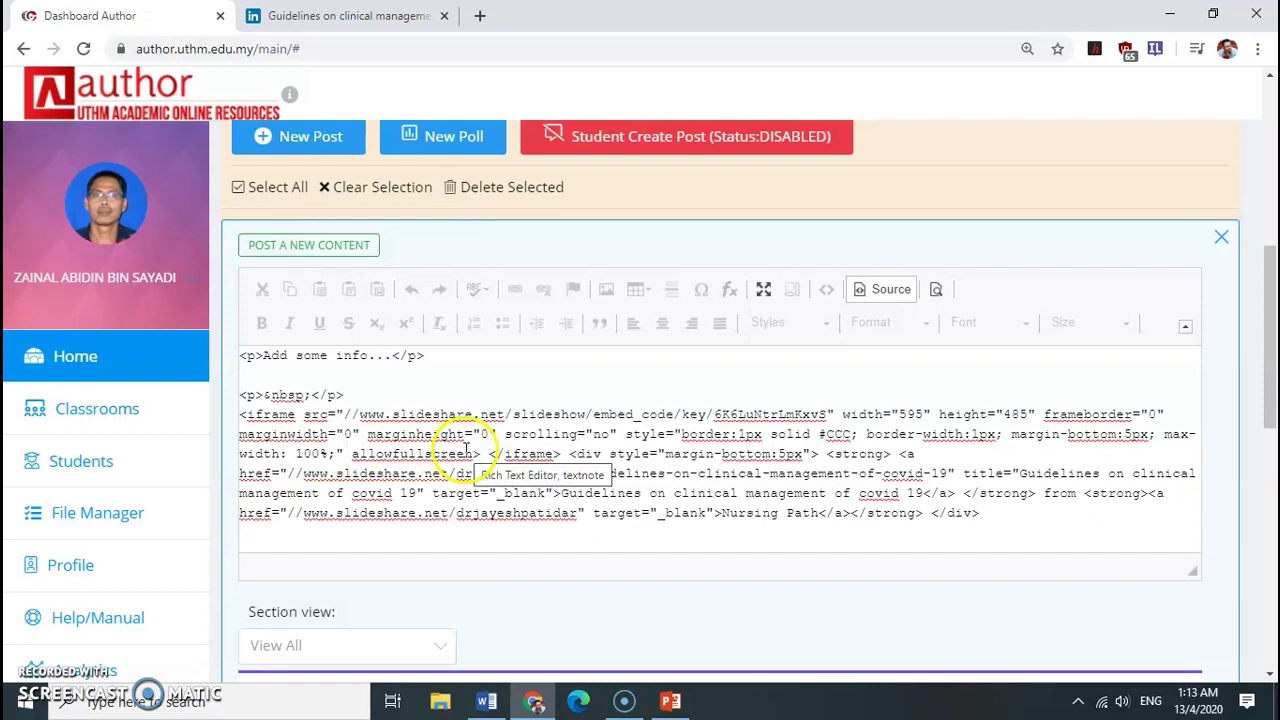
{"action": "left_click", "coordinate": [683, 473]}
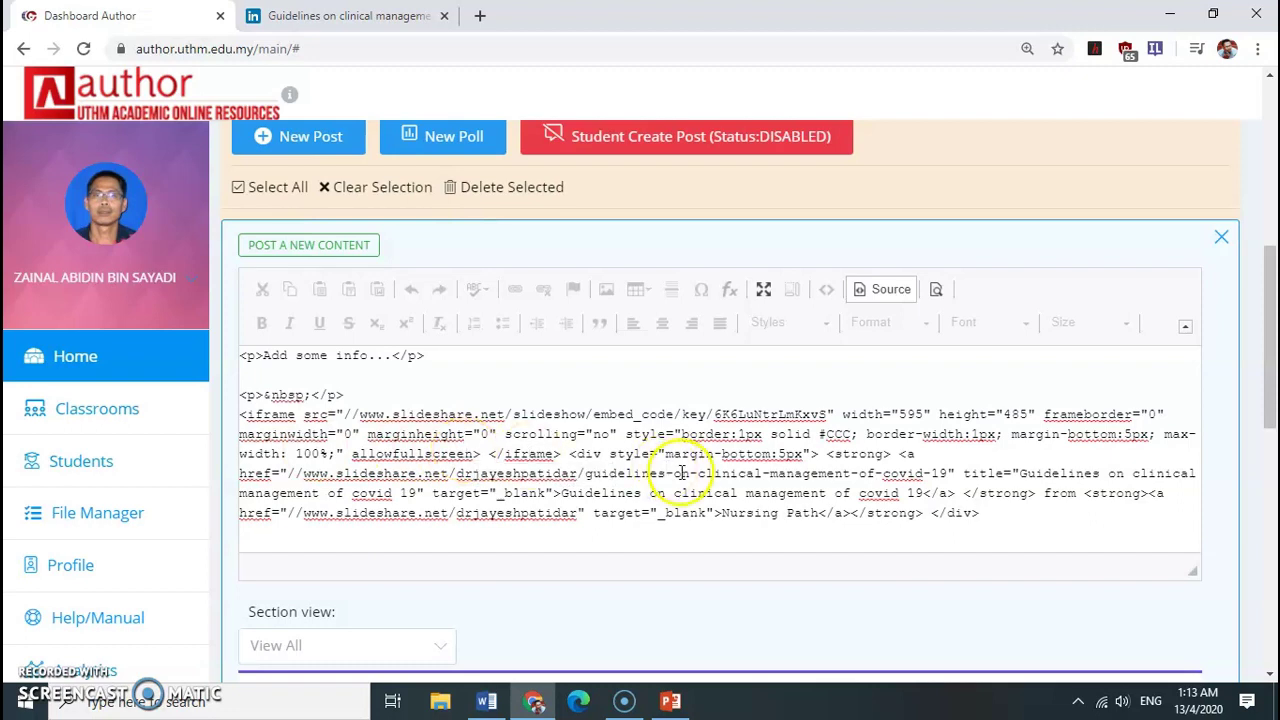
{"action": "left_click", "coordinate": [875, 298]}
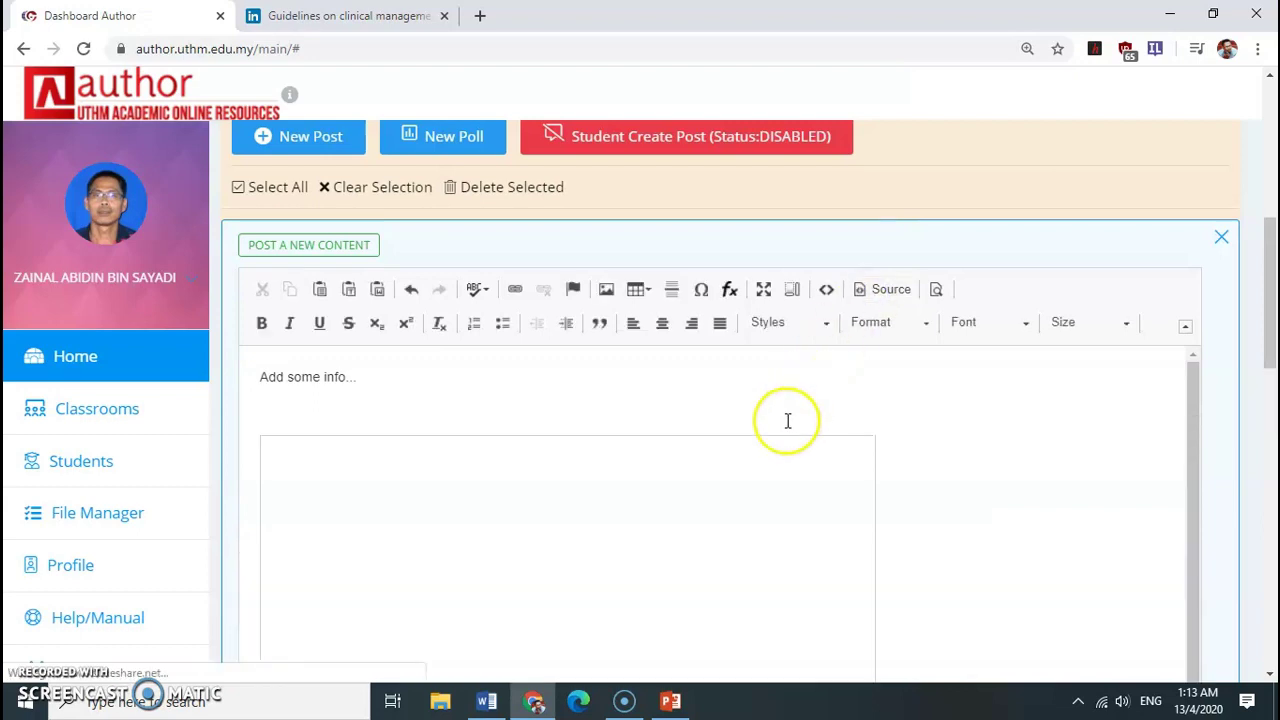
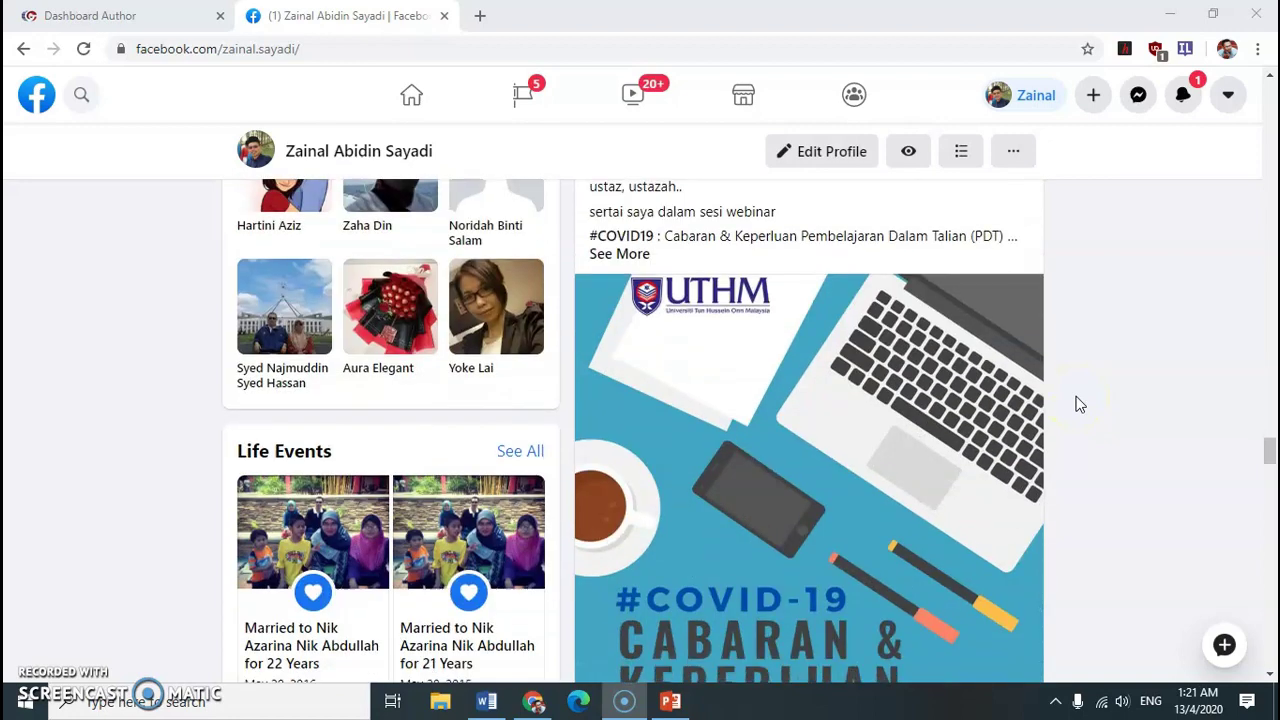
- Examine the available options, including Embed, of the March 28 webinar post on the Facebook profile
{"action": "scroll", "coordinate": [1079, 404], "scroll_direction": "up", "scroll_amount": 2}
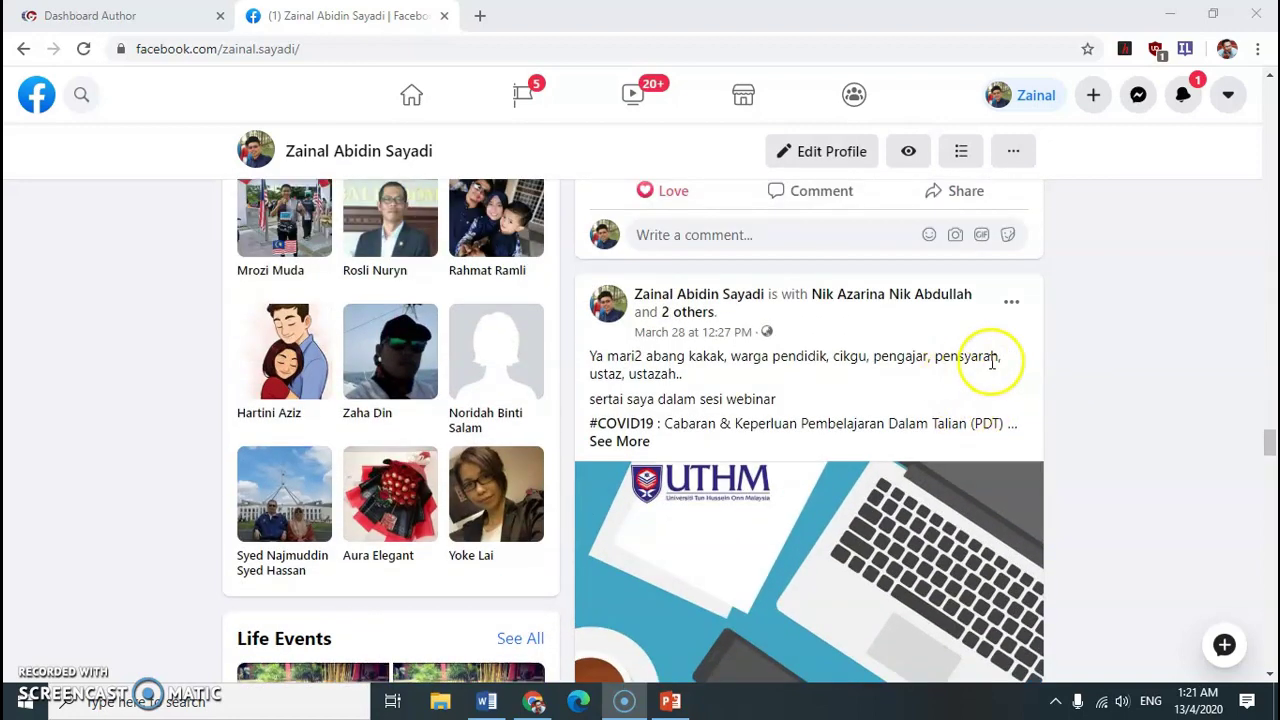
{"action": "left_click", "coordinate": [1012, 303]}
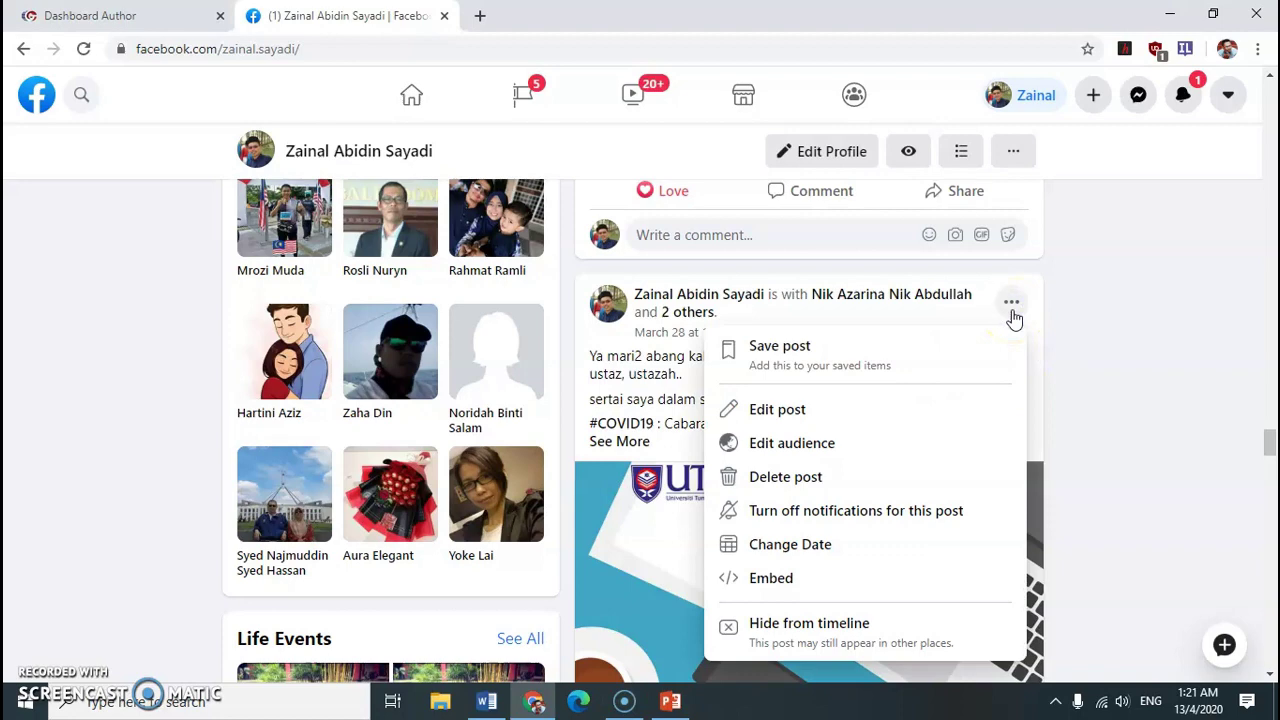
{"action": "left_click", "coordinate": [1111, 369]}
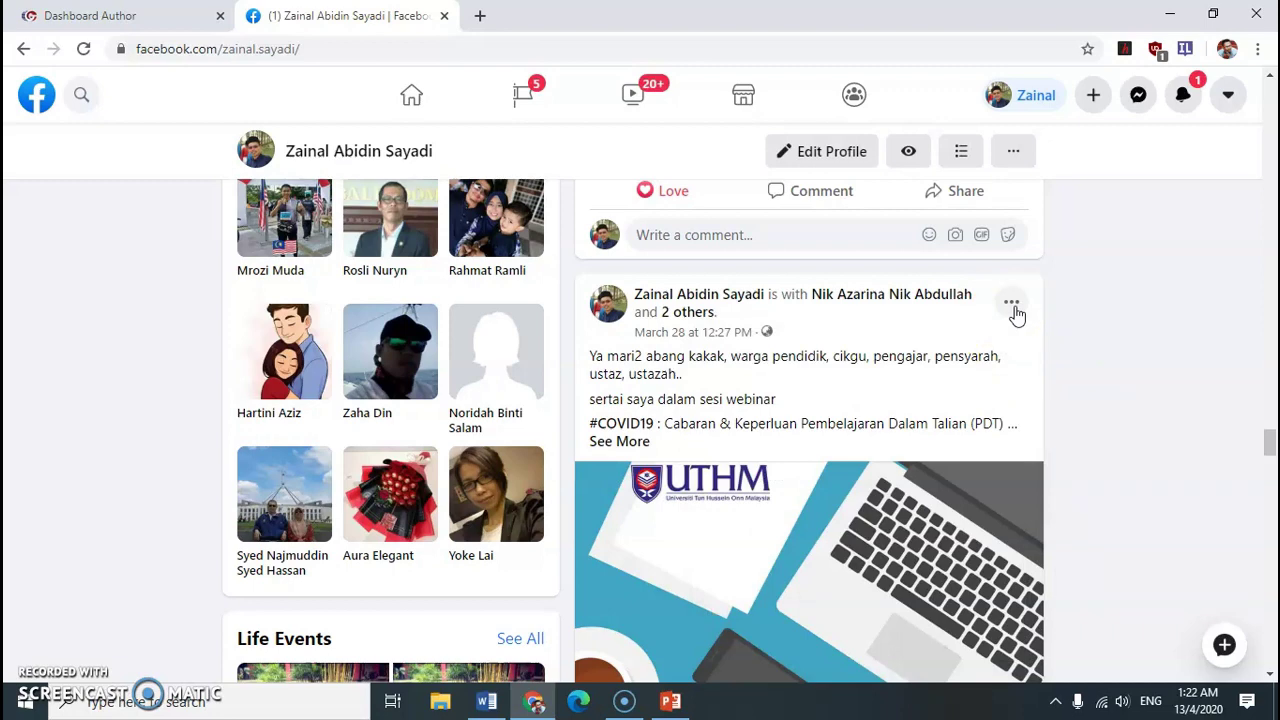
{"action": "left_click", "coordinate": [1013, 306]}
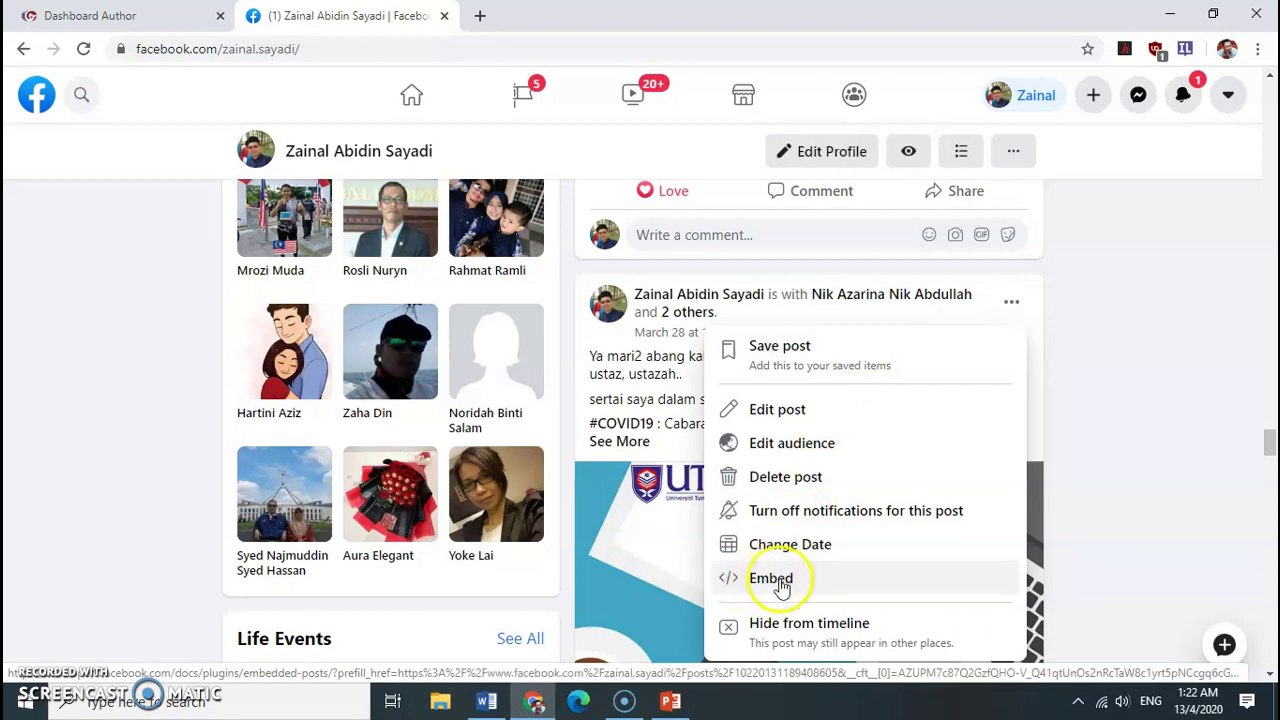
{"action": "left_click", "coordinate": [1203, 415]}
- Check whether the "STEEP LEARNING CURVE" post of March 29 offers an embed option
{"action": "scroll", "coordinate": [1170, 414], "scroll_direction": "up", "scroll_amount": 4}
{"action": "scroll", "coordinate": [1170, 414], "scroll_direction": "up", "scroll_amount": 3}
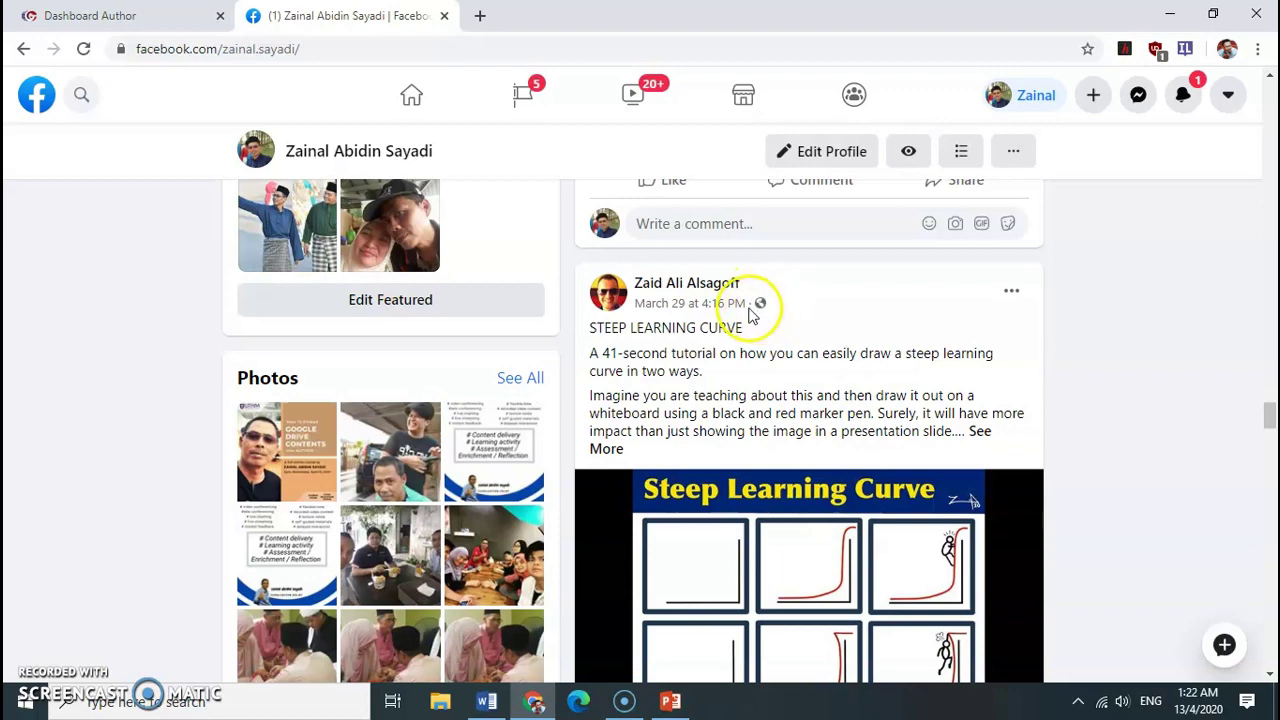
{"action": "left_click", "coordinate": [1010, 298]}
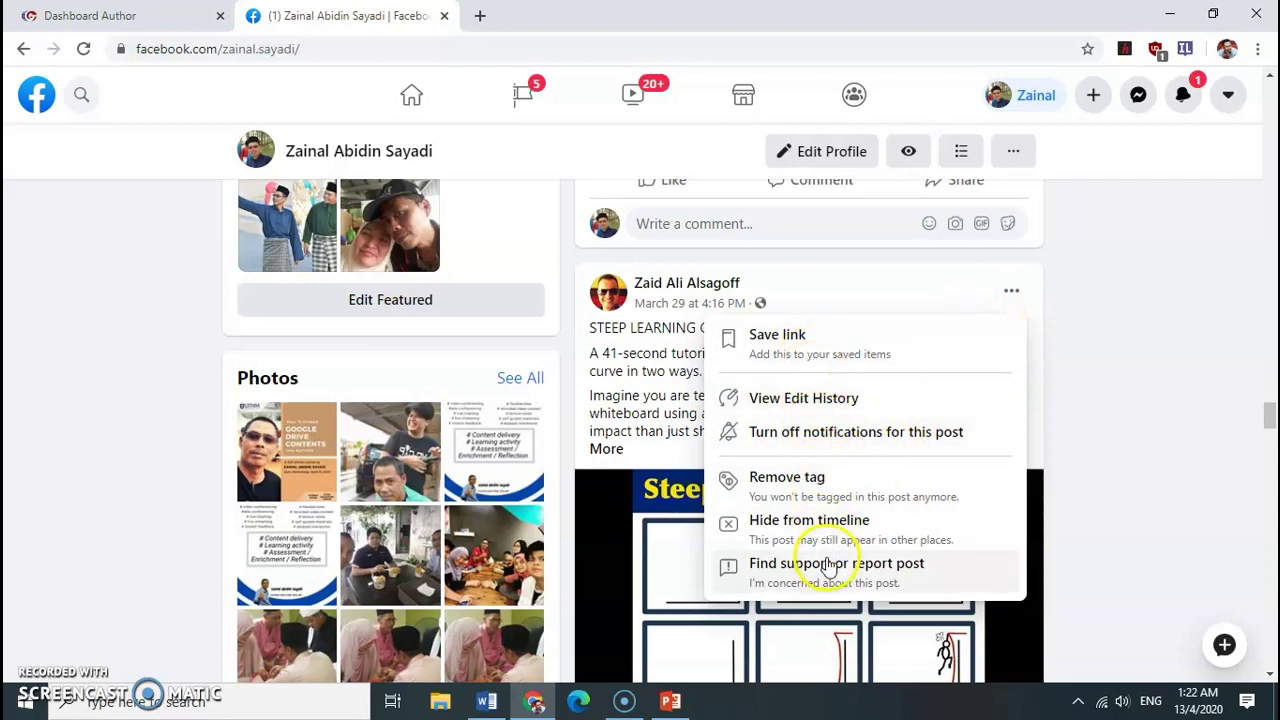
{"action": "scroll", "coordinate": [820, 563], "scroll_direction": "down", "scroll_amount": 1}
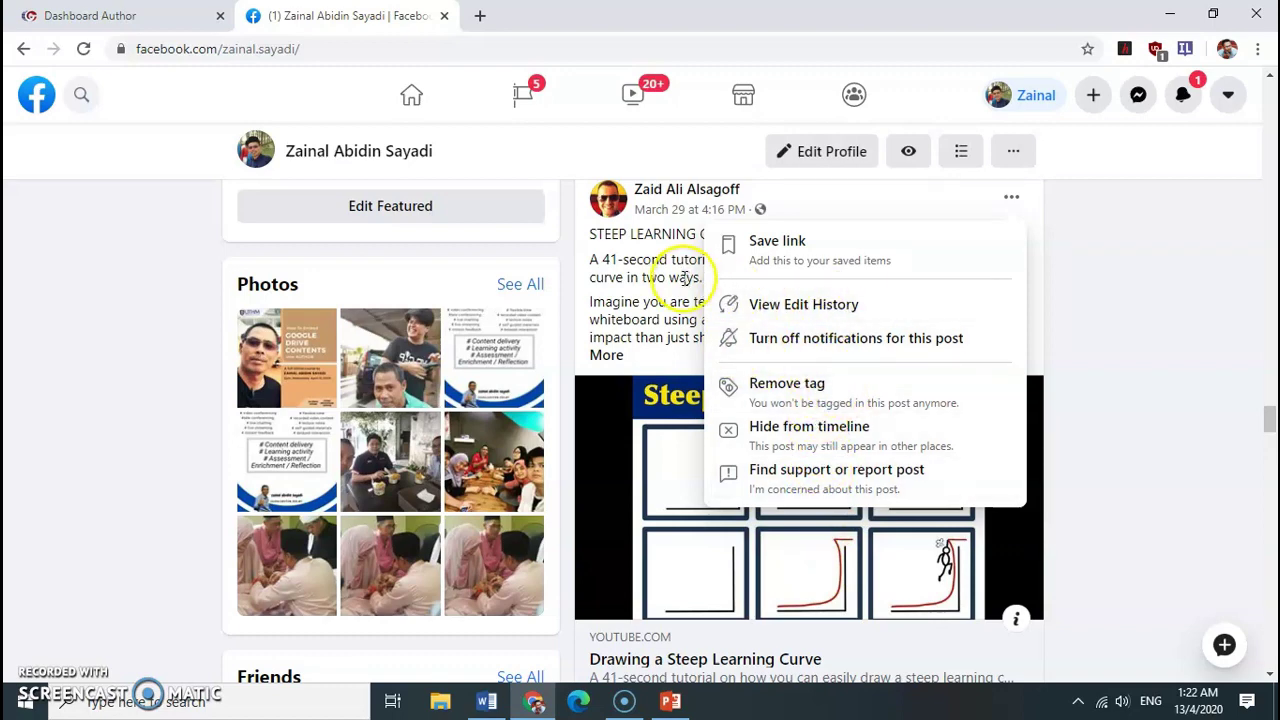
{"action": "left_click", "coordinate": [1124, 296]}
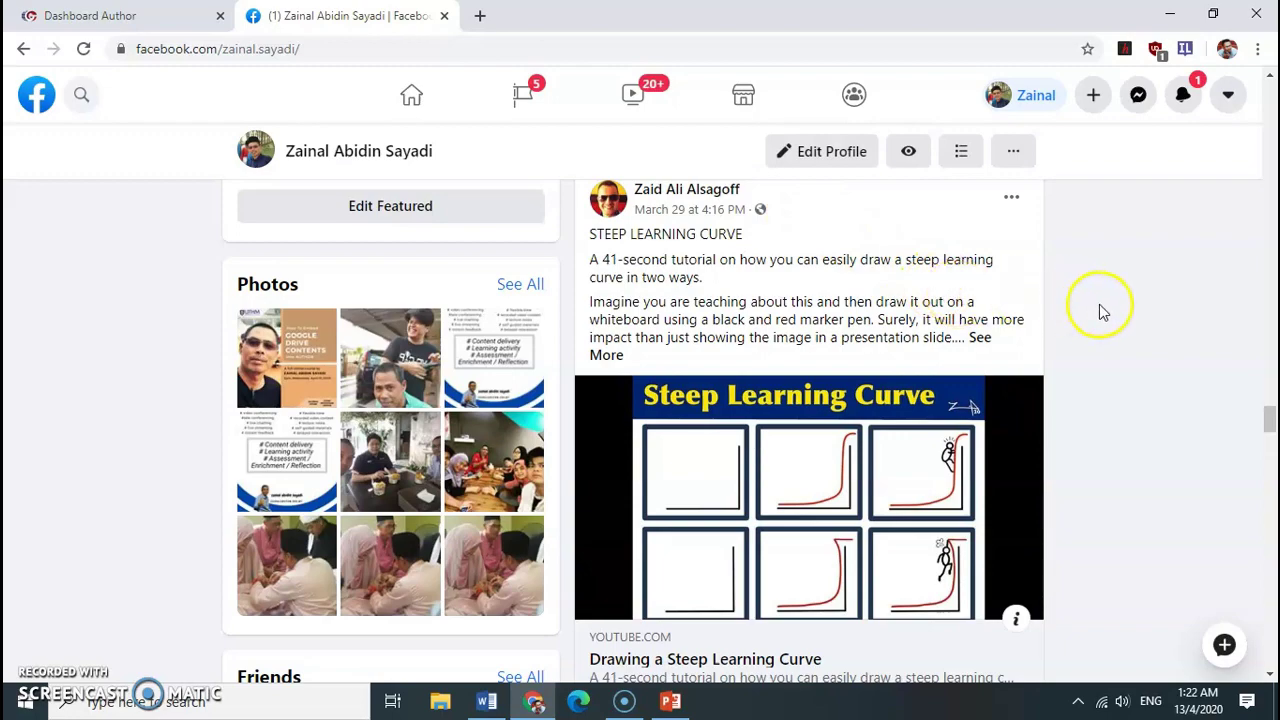
- Open the embed code generator for the March 28 webinar post on the Facebook profile
{"action": "scroll", "coordinate": [1097, 318], "scroll_direction": "down", "scroll_amount": 8}
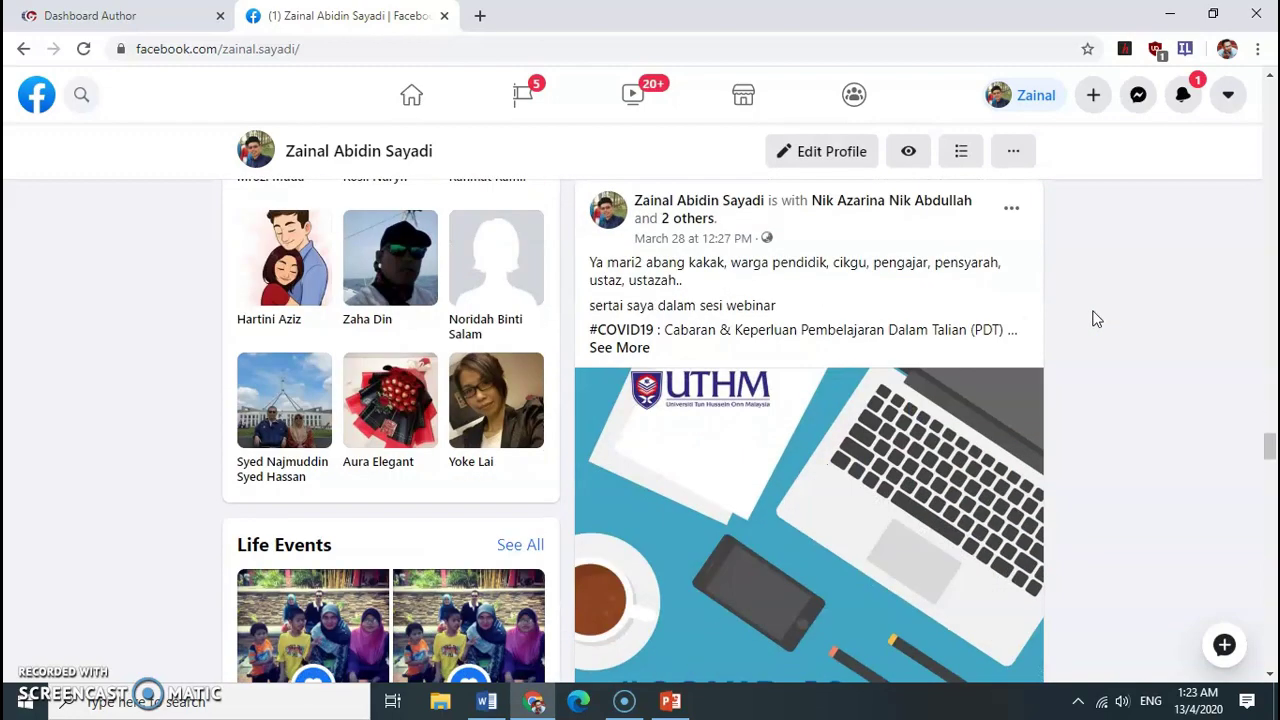
{"action": "scroll", "coordinate": [1097, 318], "scroll_direction": "up", "scroll_amount": 1}
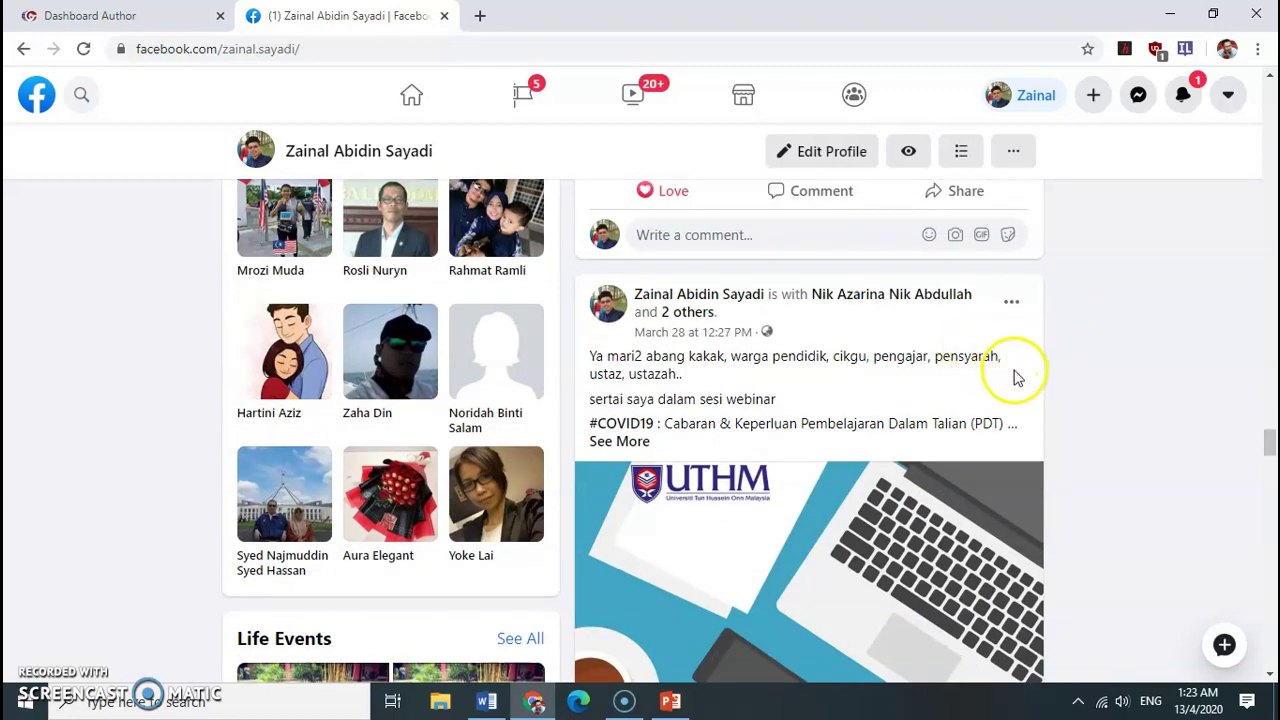
{"action": "left_click", "coordinate": [1013, 304]}
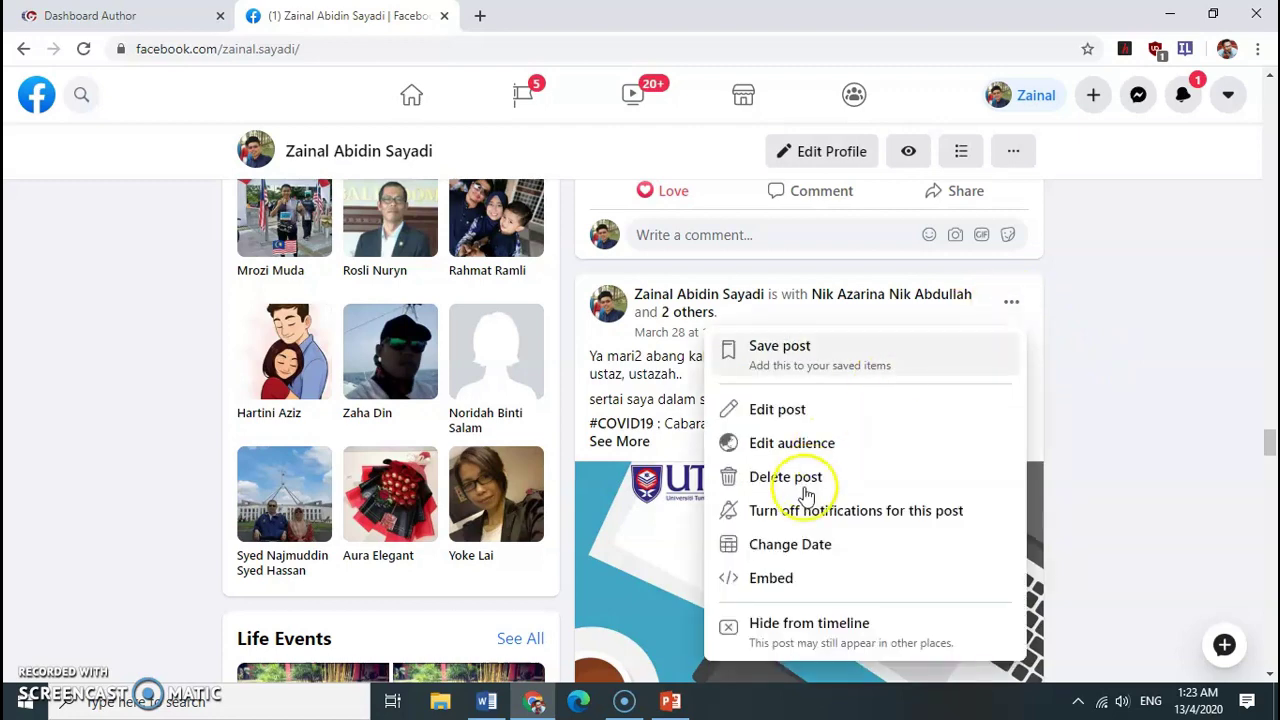
{"action": "left_click", "coordinate": [1137, 356]}
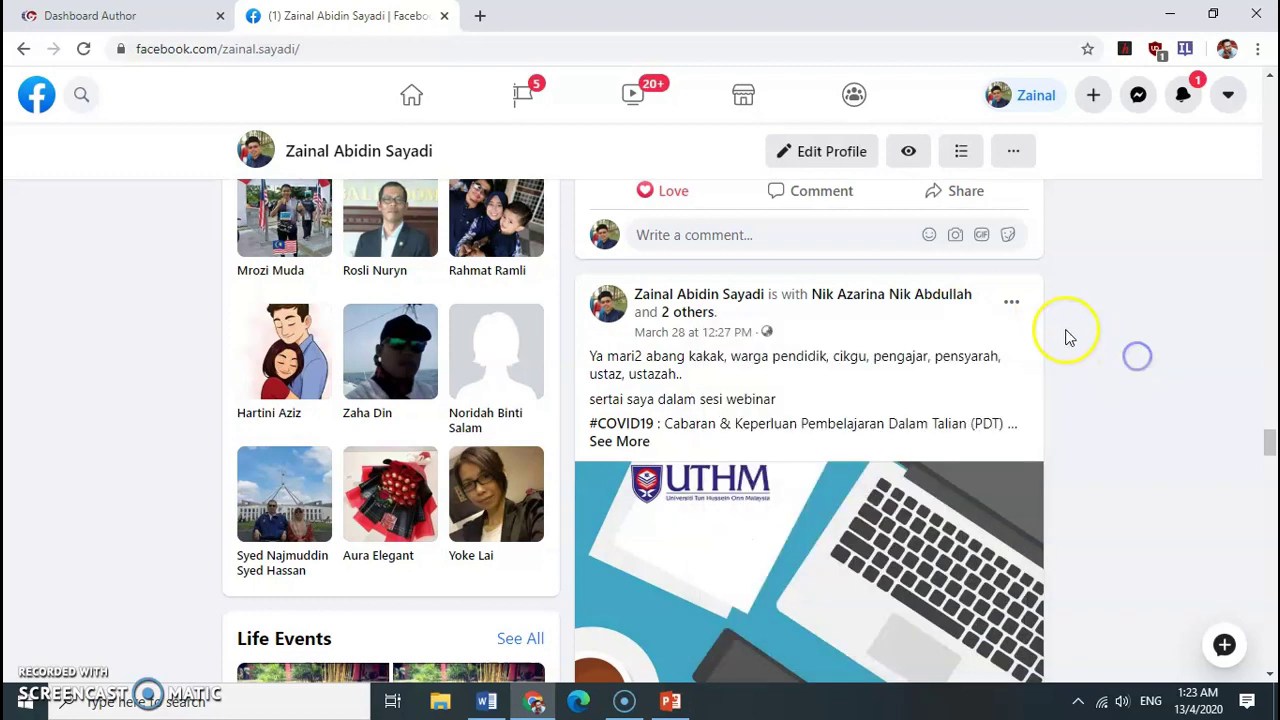
{"action": "left_click", "coordinate": [1017, 304]}
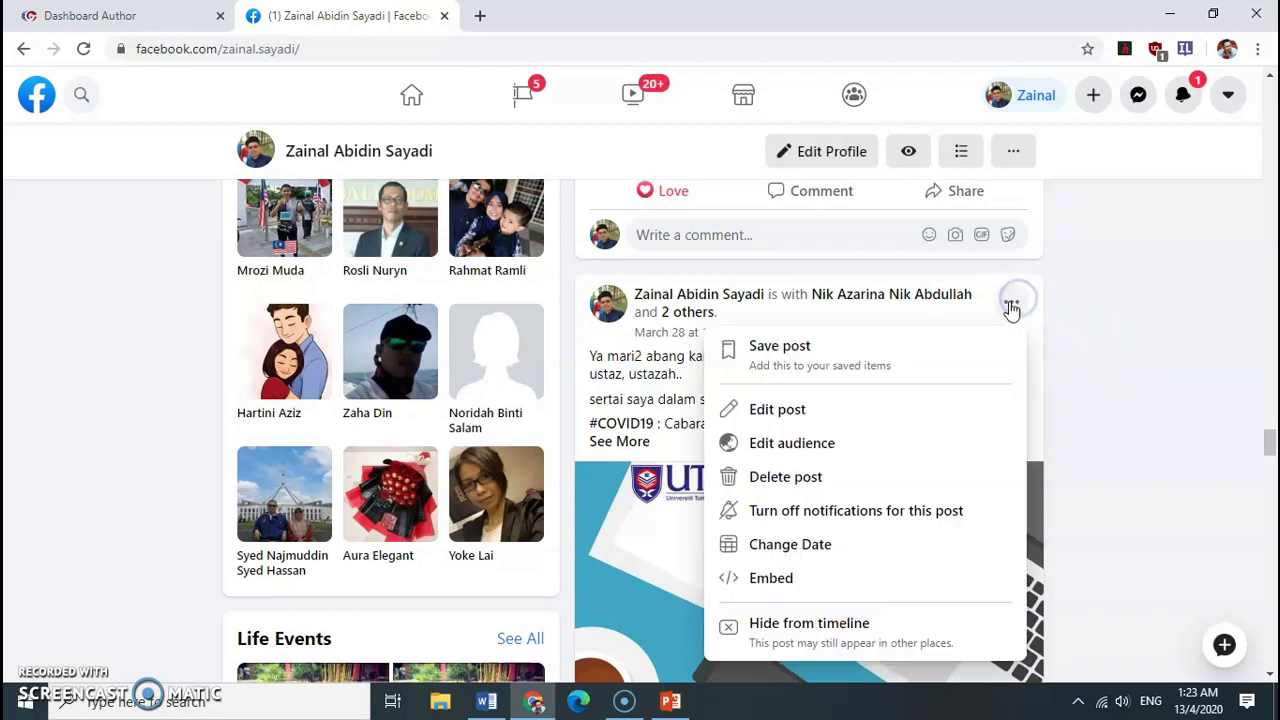
{"action": "left_click", "coordinate": [766, 588]}
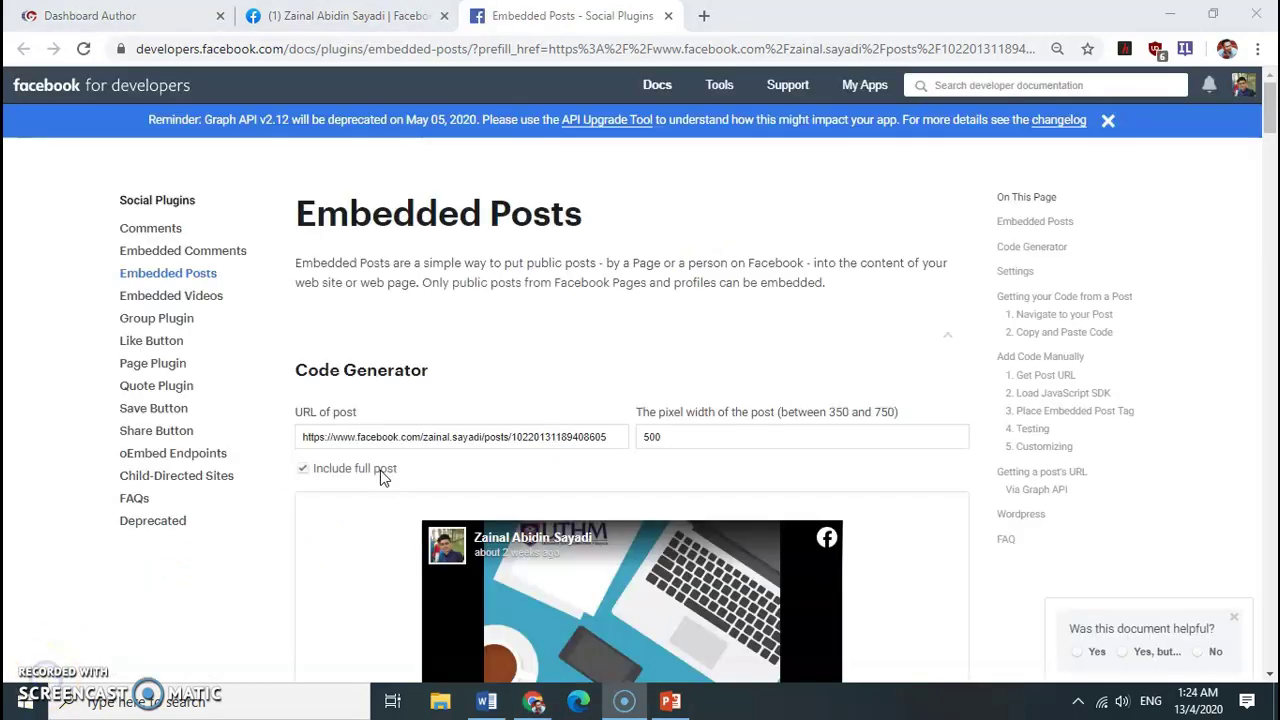
- Recheck where the webinar post offers Embed on the Facebook profile and return to the Embedded Posts page
{"action": "left_click", "coordinate": [352, 14]}
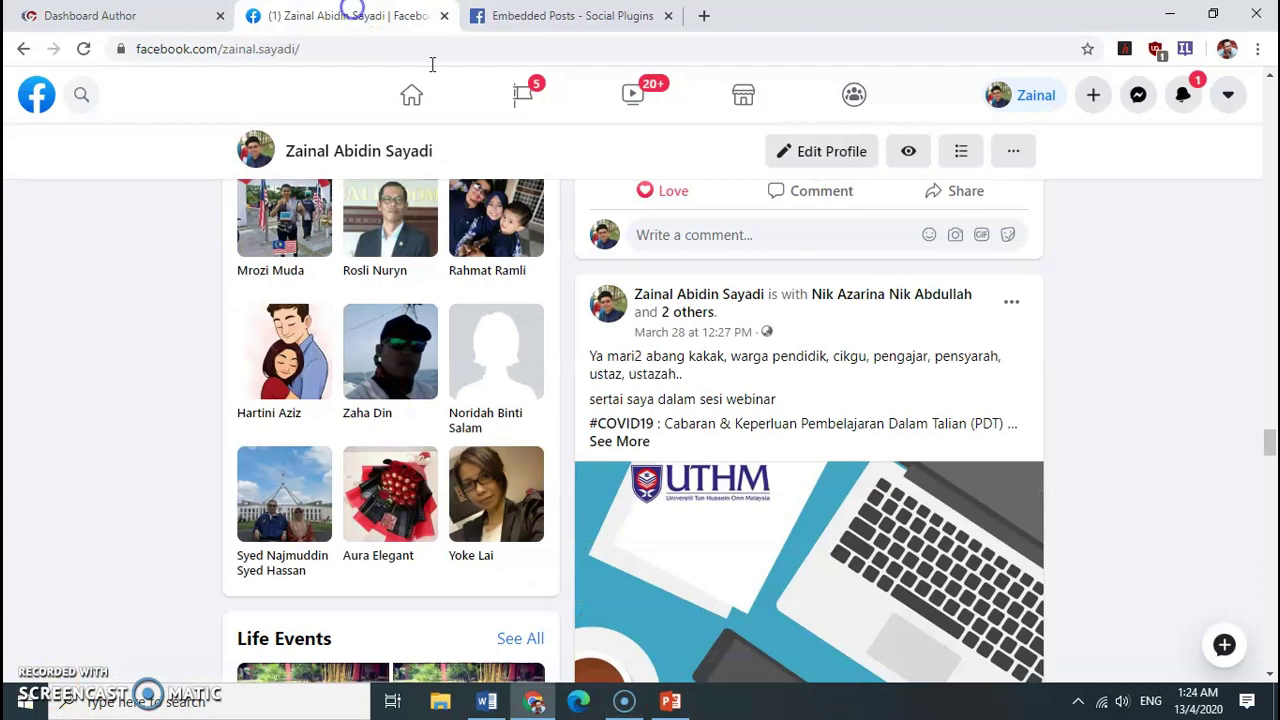
{"action": "left_click", "coordinate": [1012, 306]}
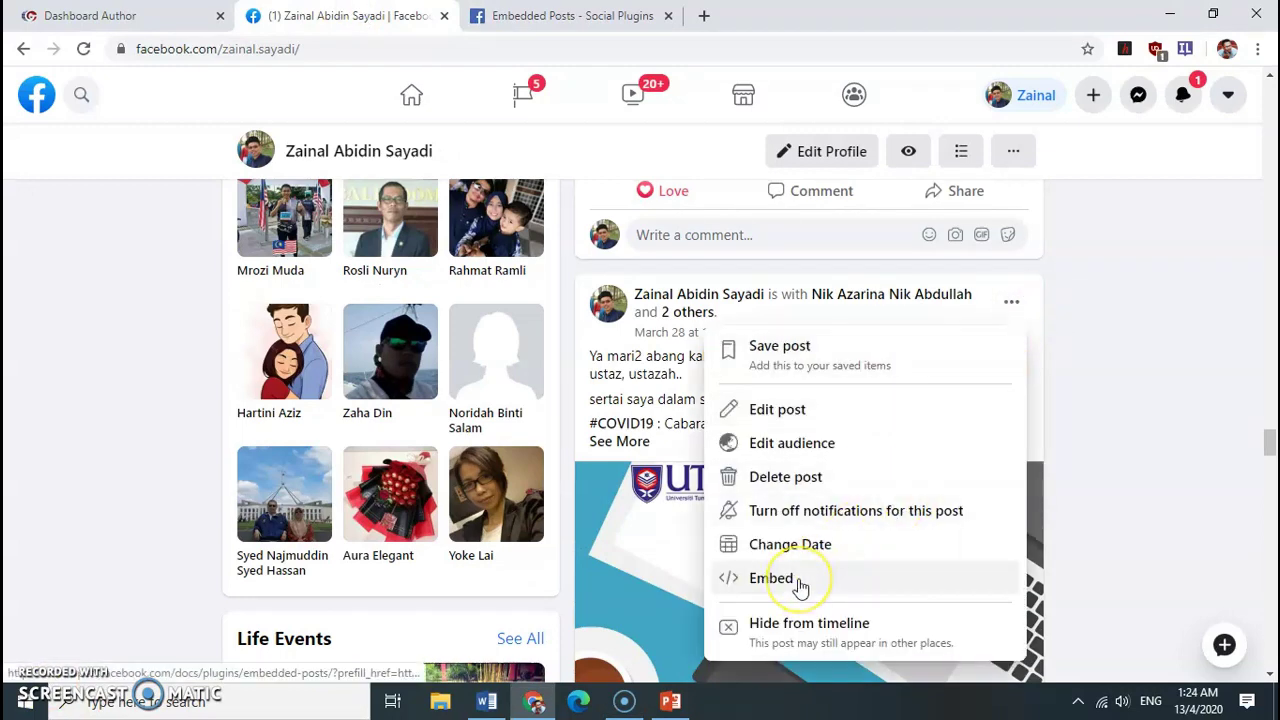
{"action": "left_click", "coordinate": [538, 18]}
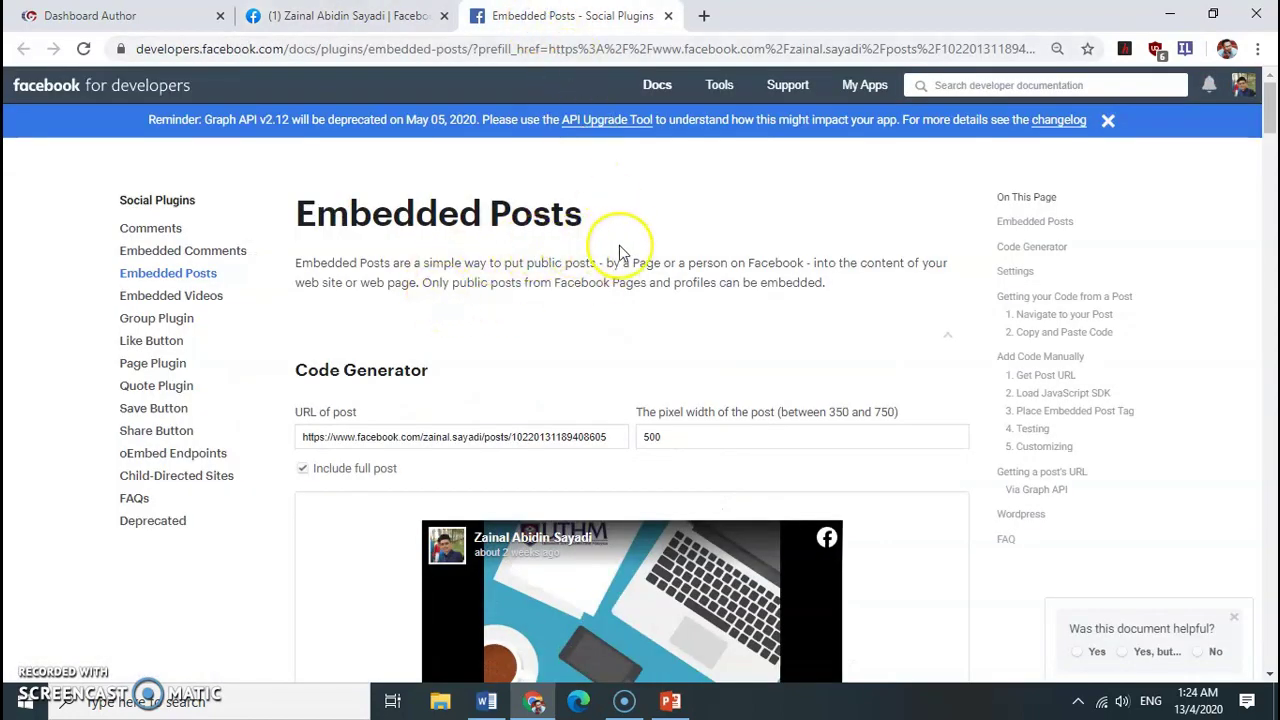
- Review the Code Generator's settings and the preview of the webinar post with its full text
{"action": "scroll", "coordinate": [620, 252], "scroll_direction": "down", "scroll_amount": 1}
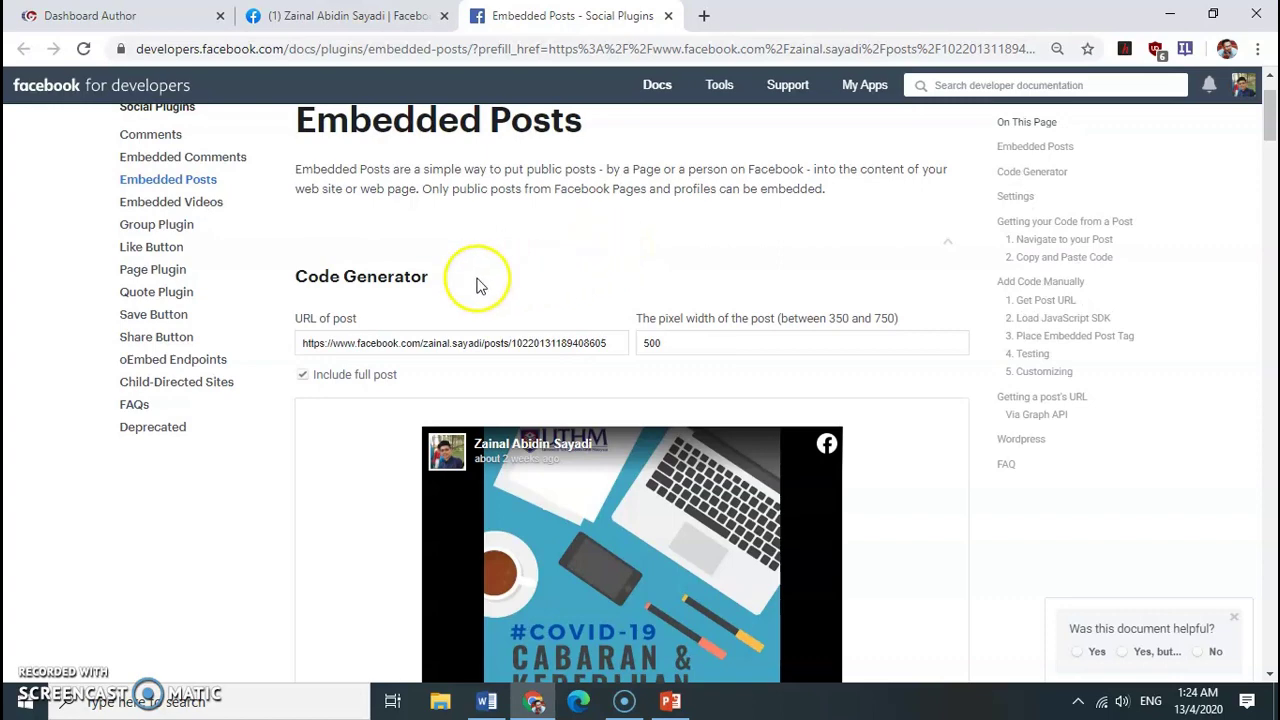
{"action": "scroll", "coordinate": [478, 287], "scroll_direction": "down", "scroll_amount": 2}
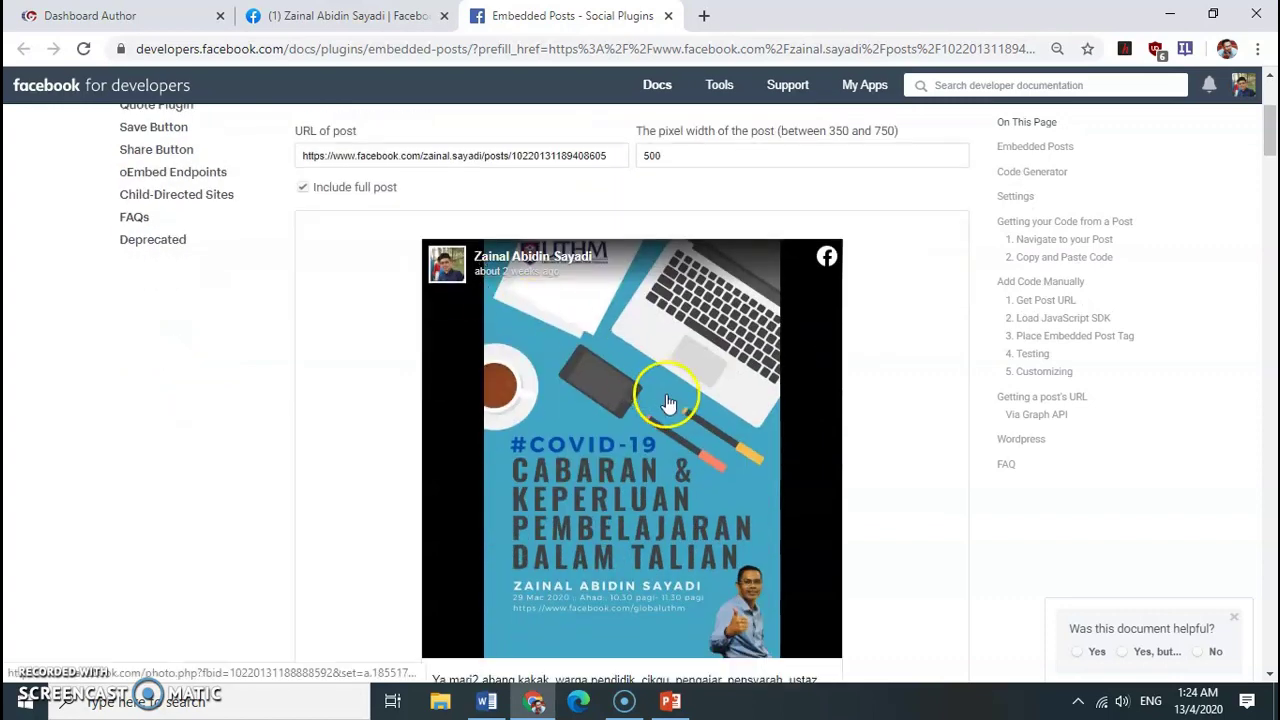
{"action": "scroll", "coordinate": [660, 408], "scroll_direction": "down", "scroll_amount": 2}
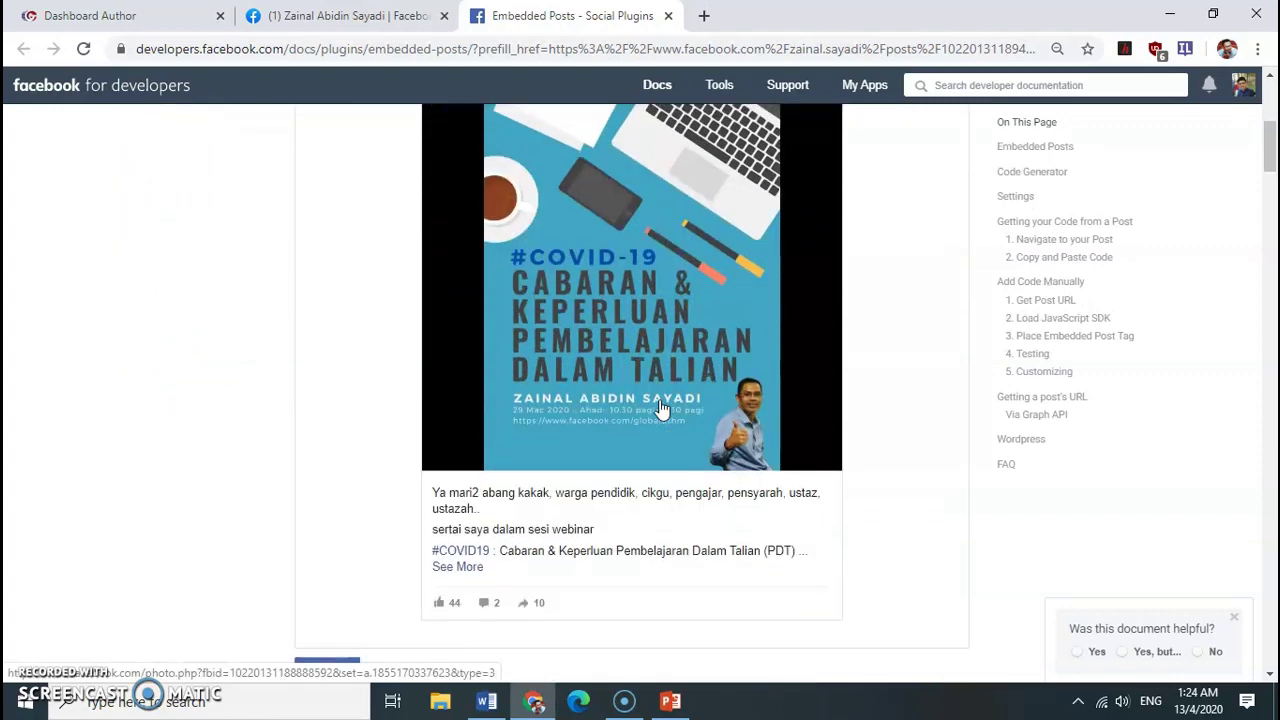
{"action": "scroll", "coordinate": [660, 408], "scroll_direction": "down", "scroll_amount": 1}
{"action": "scroll", "coordinate": [660, 408], "scroll_direction": "up", "scroll_amount": 5}
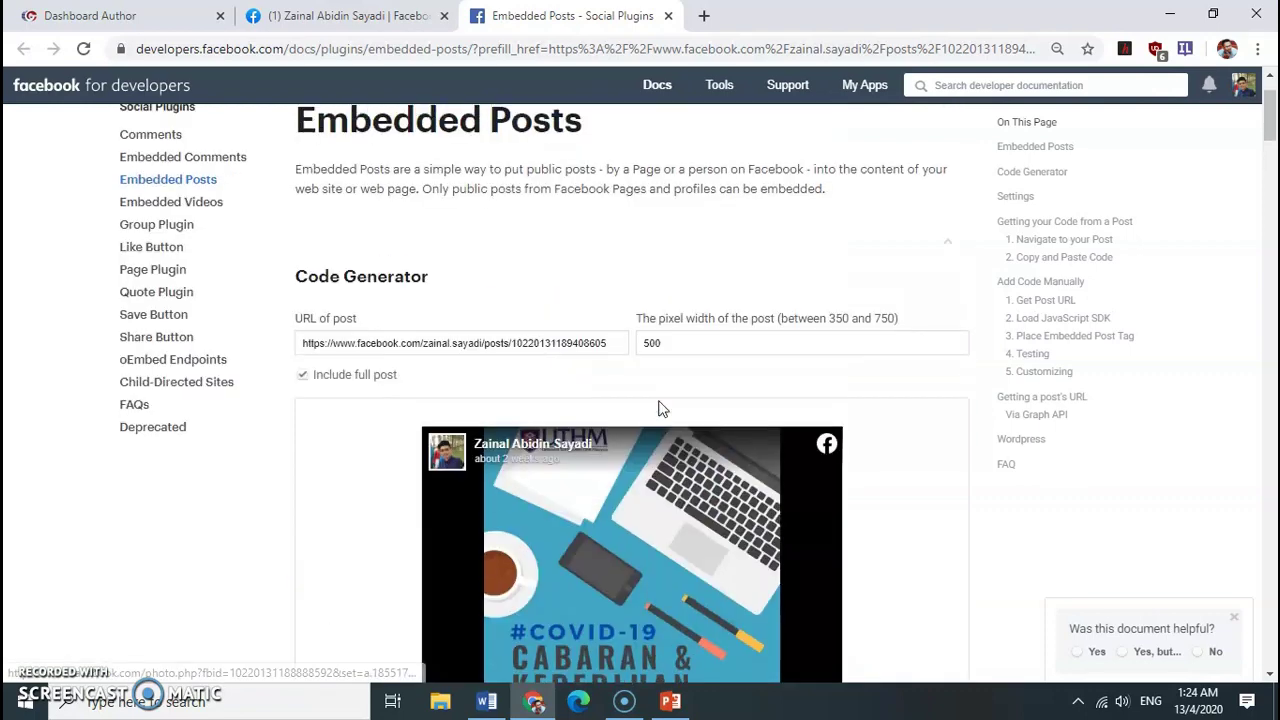
- Exclude the full post from the embed, compare the preview, and include the full post again
{"action": "left_click", "coordinate": [302, 376]}
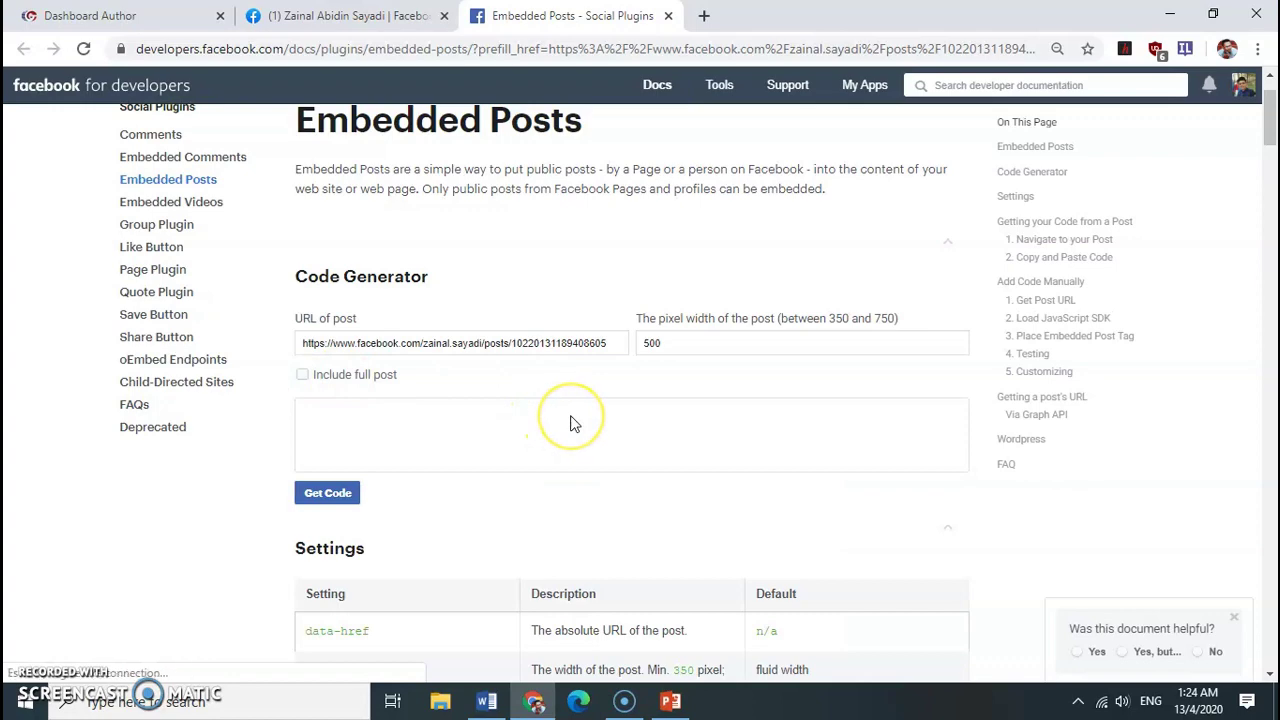
{"action": "scroll", "coordinate": [694, 400], "scroll_direction": "down", "scroll_amount": 3}
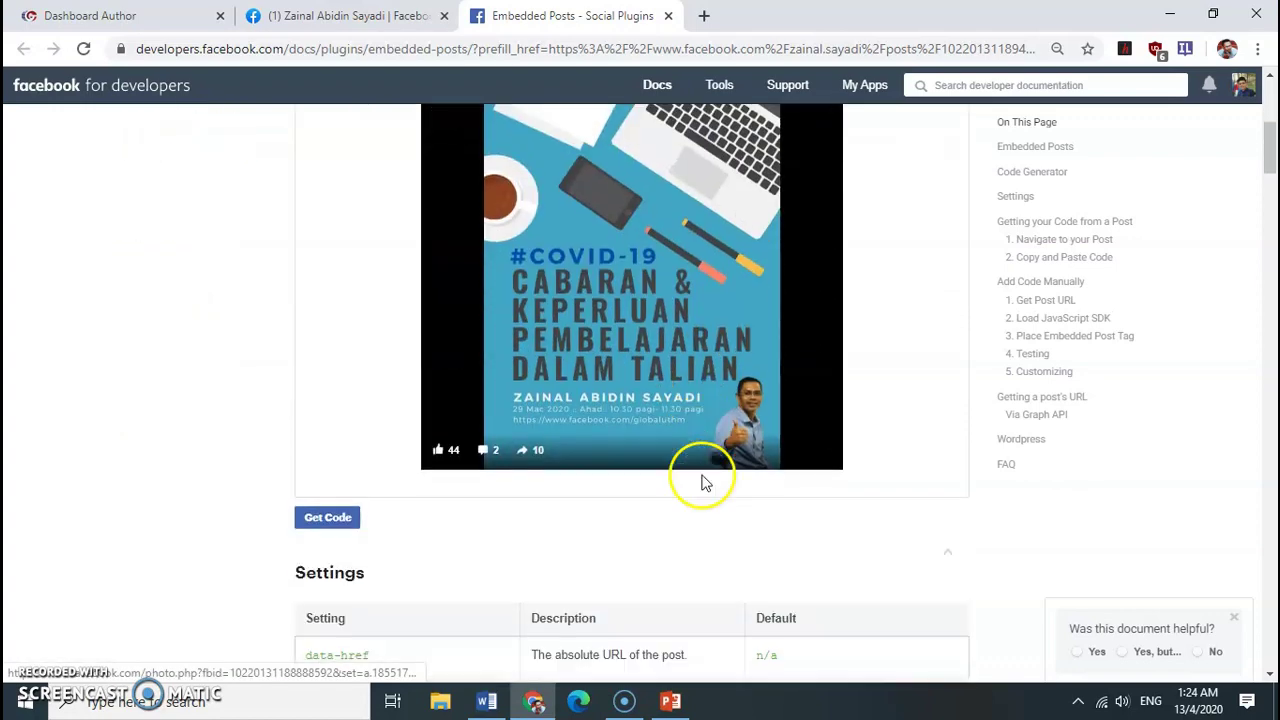
{"action": "scroll", "coordinate": [703, 483], "scroll_direction": "up", "scroll_amount": 2}
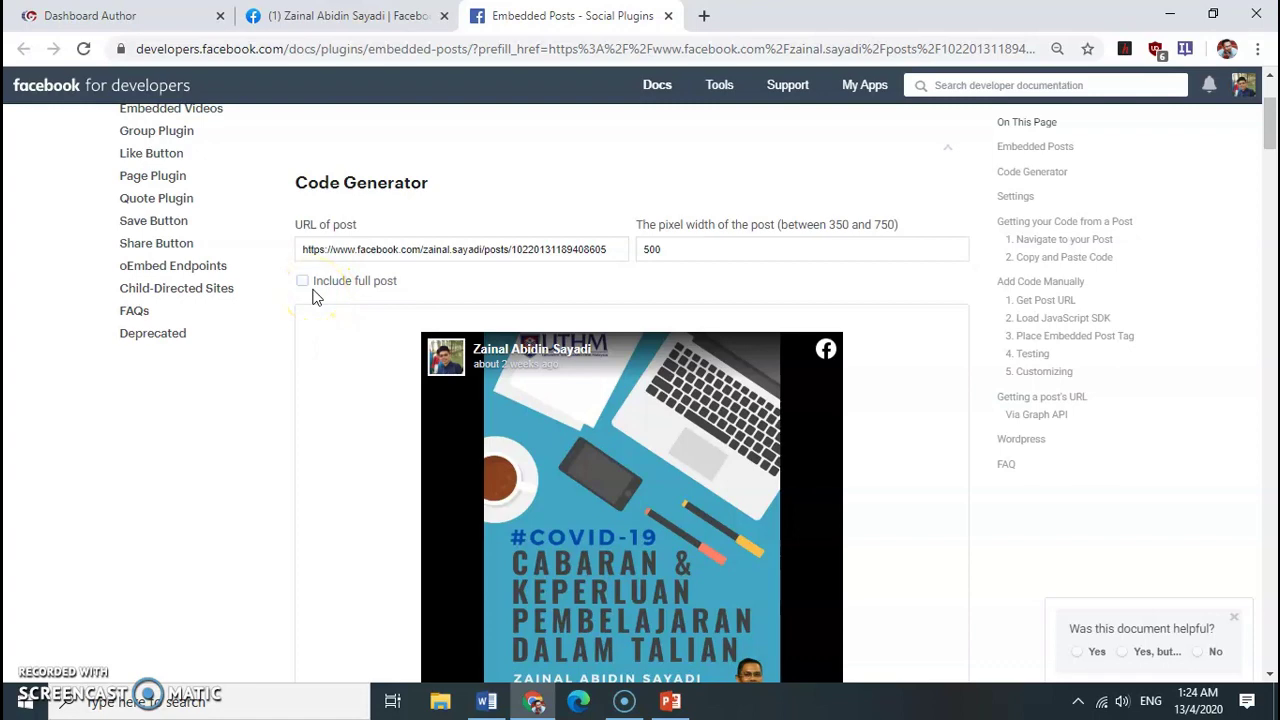
{"action": "scroll", "coordinate": [849, 486], "scroll_direction": "down", "scroll_amount": 3}
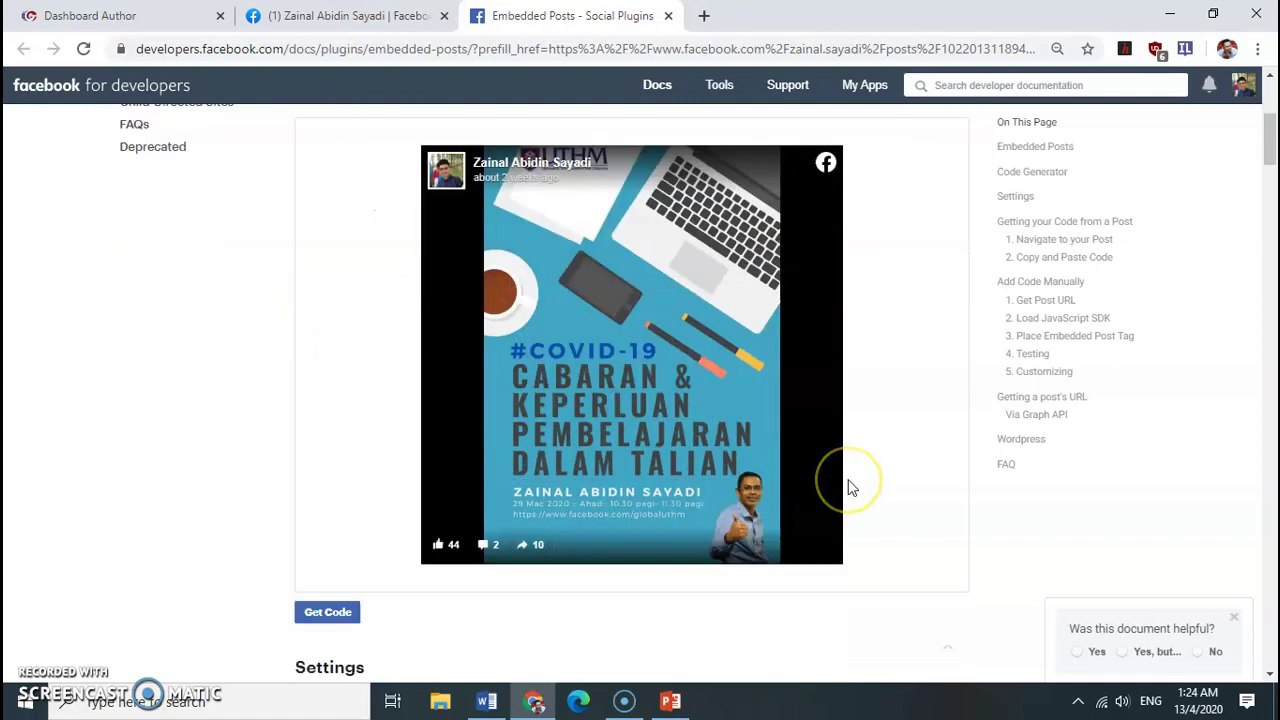
{"action": "scroll", "coordinate": [686, 423], "scroll_direction": "up", "scroll_amount": 5}
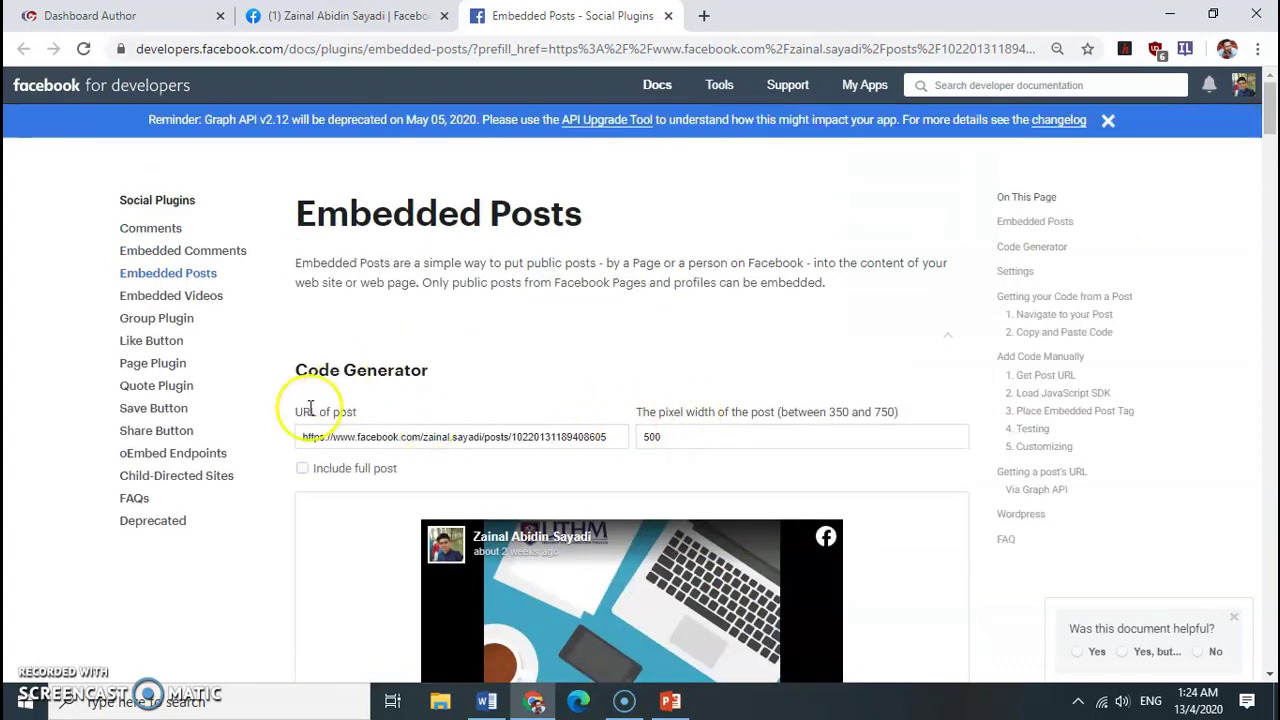
{"action": "left_click", "coordinate": [305, 471]}
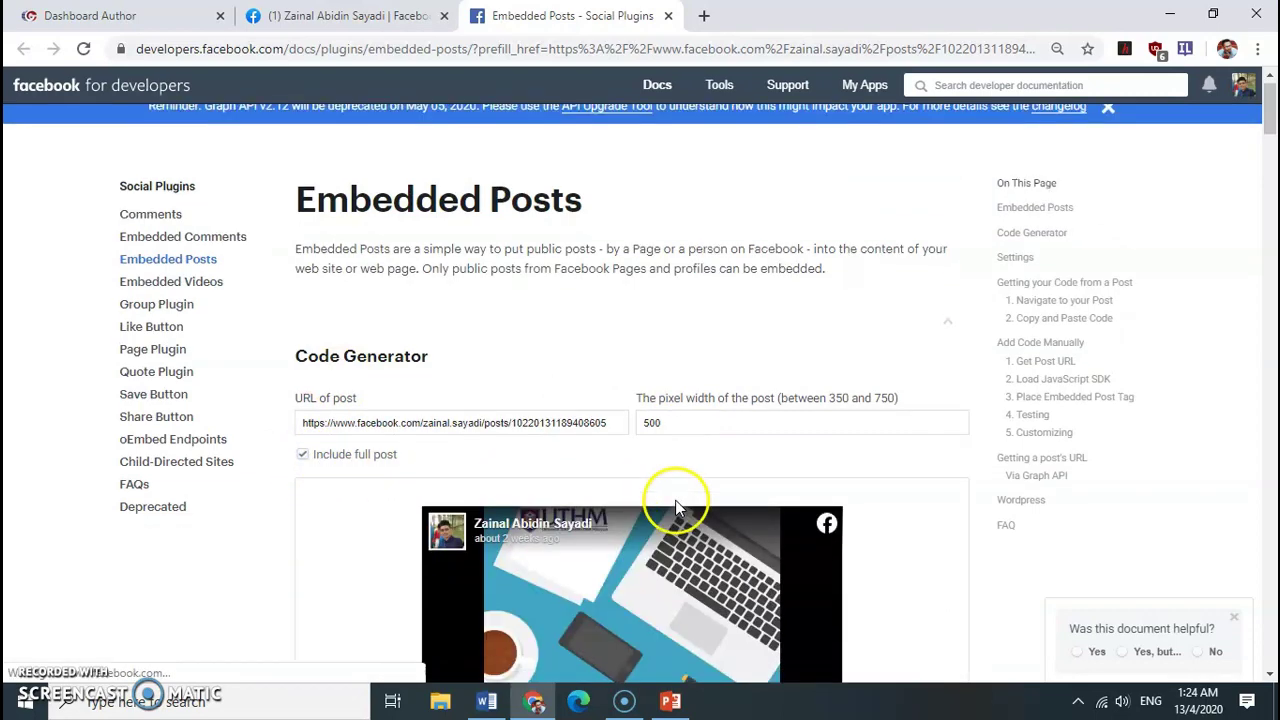
{"action": "scroll", "coordinate": [675, 500], "scroll_direction": "down", "scroll_amount": 5}
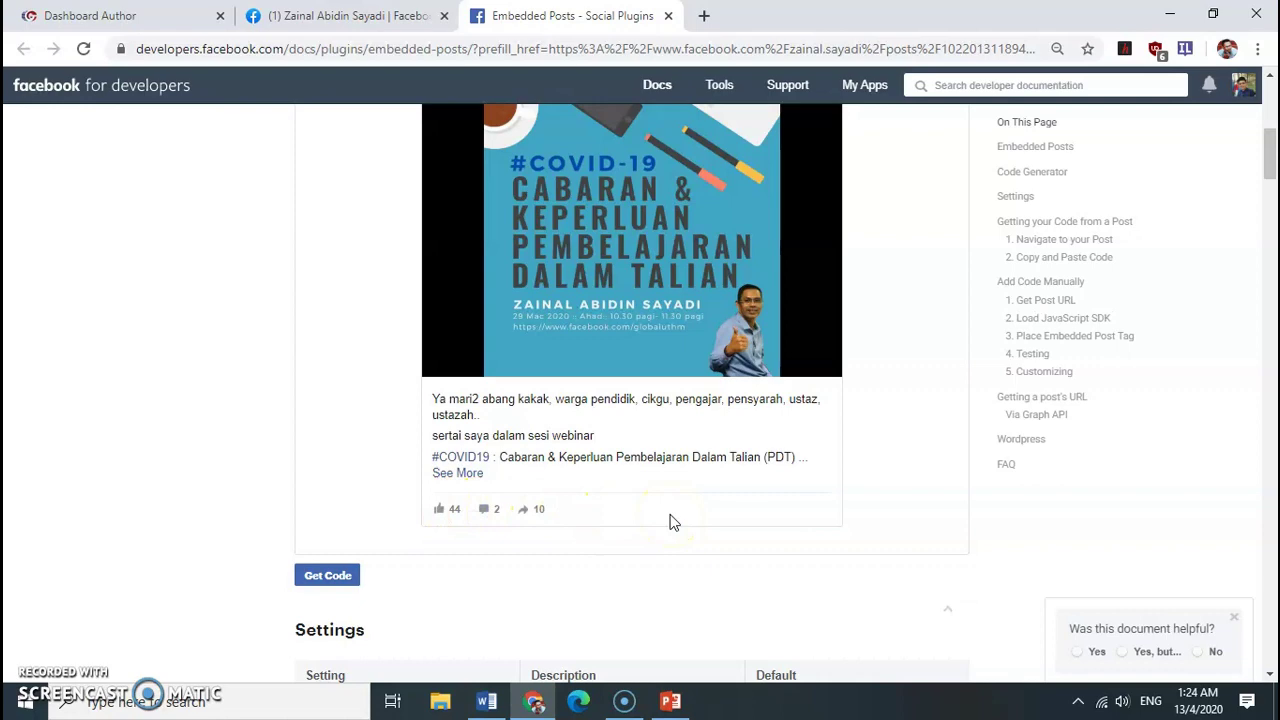
{"action": "scroll", "coordinate": [670, 521], "scroll_direction": "up", "scroll_amount": 5}
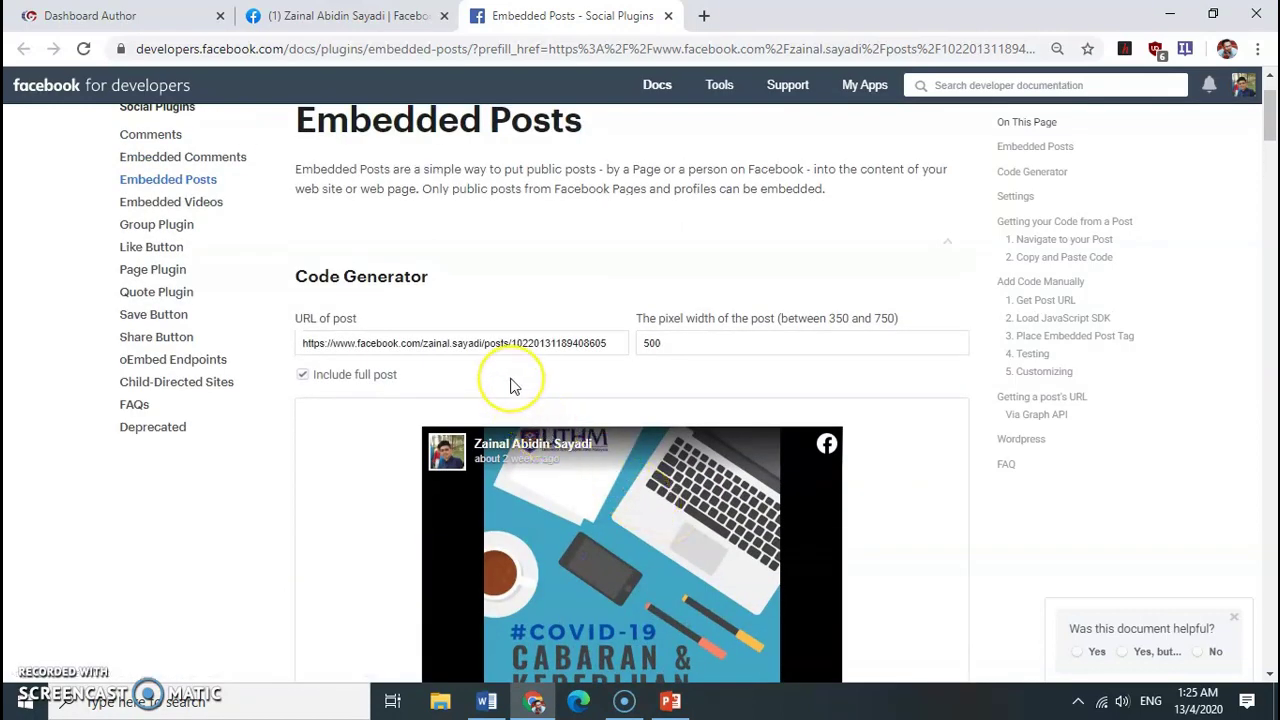
- Generate the embed code for the webinar post and copy its IFrame version
{"action": "scroll", "coordinate": [510, 387], "scroll_direction": "down", "scroll_amount": 7}
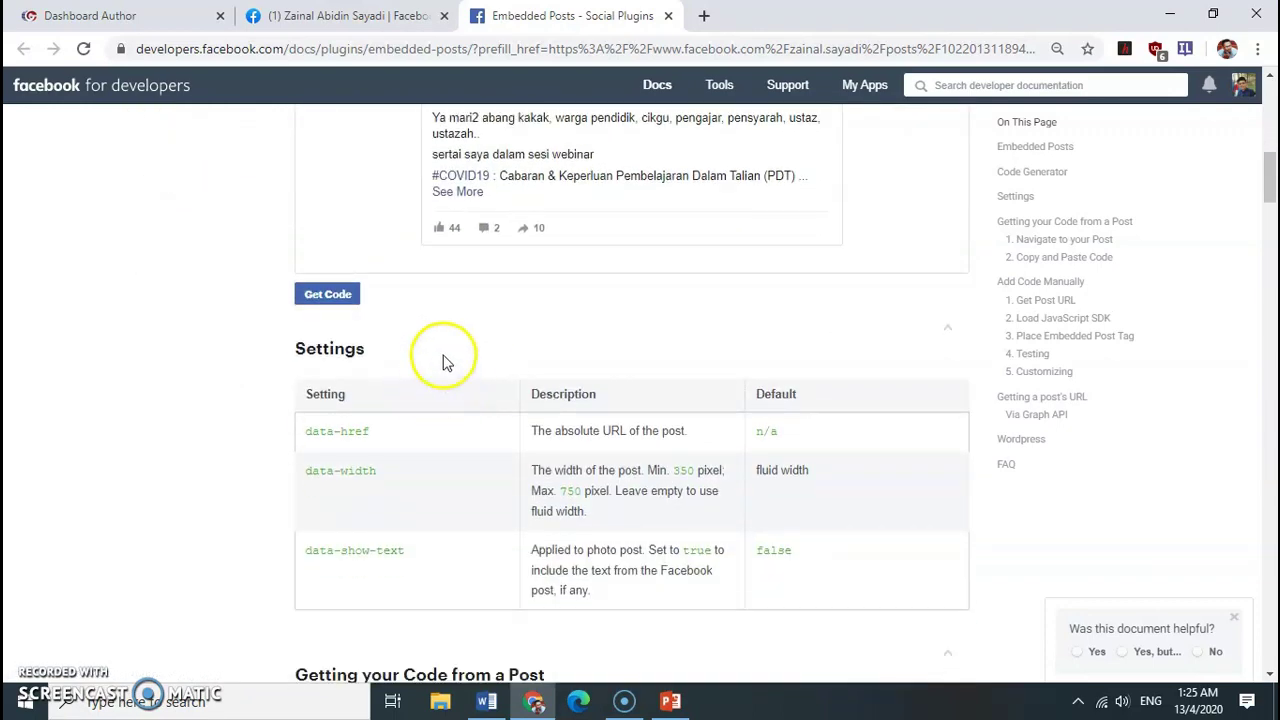
{"action": "left_click", "coordinate": [339, 298]}
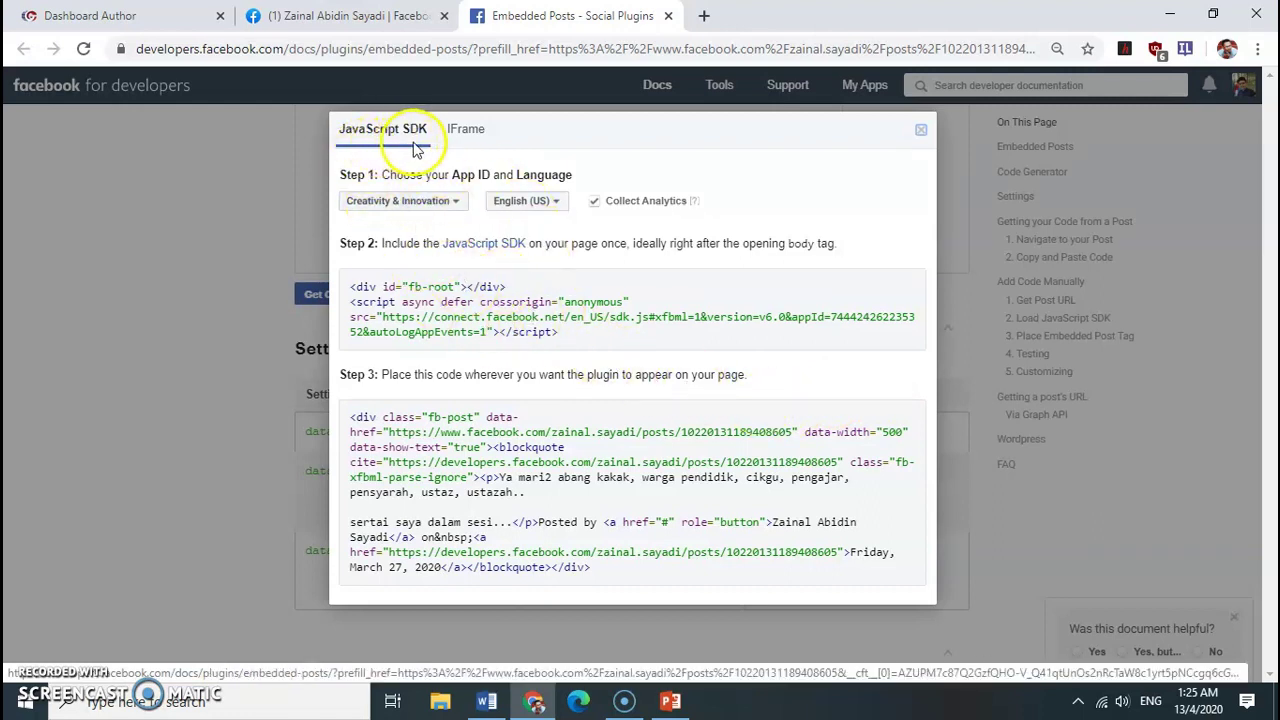
{"action": "left_click", "coordinate": [470, 130]}
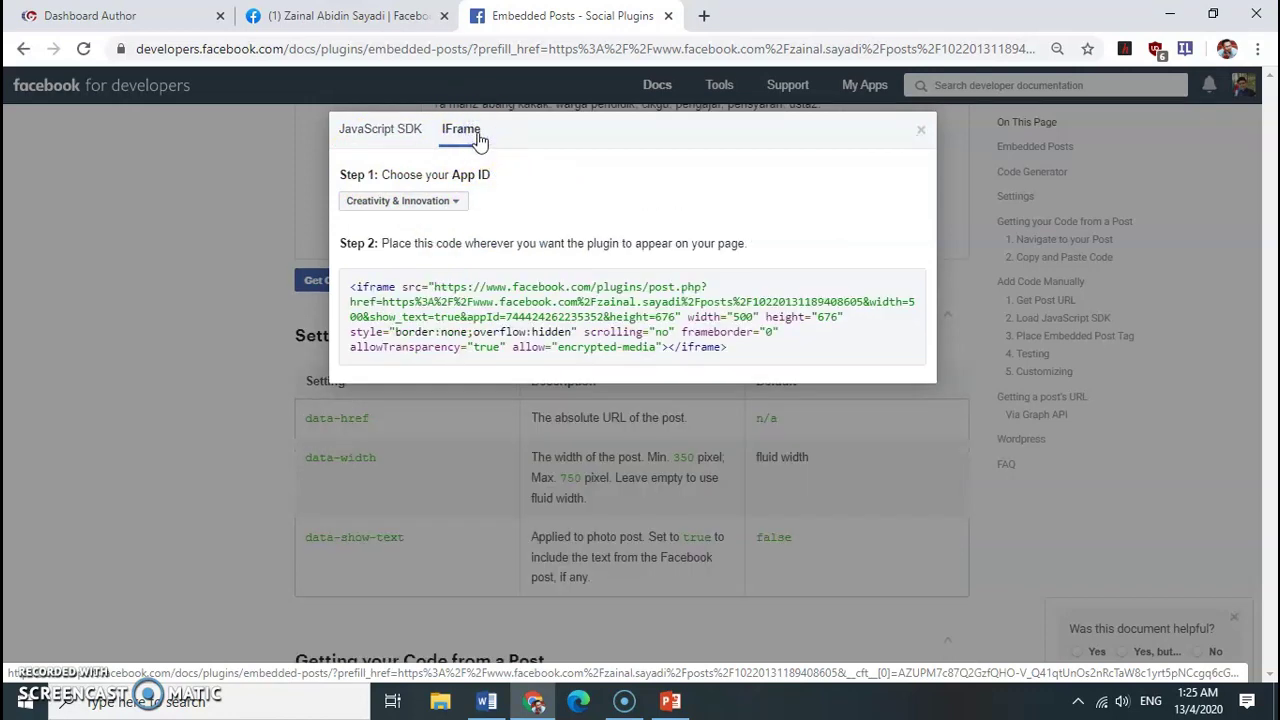
{"action": "left_click", "coordinate": [524, 316]}
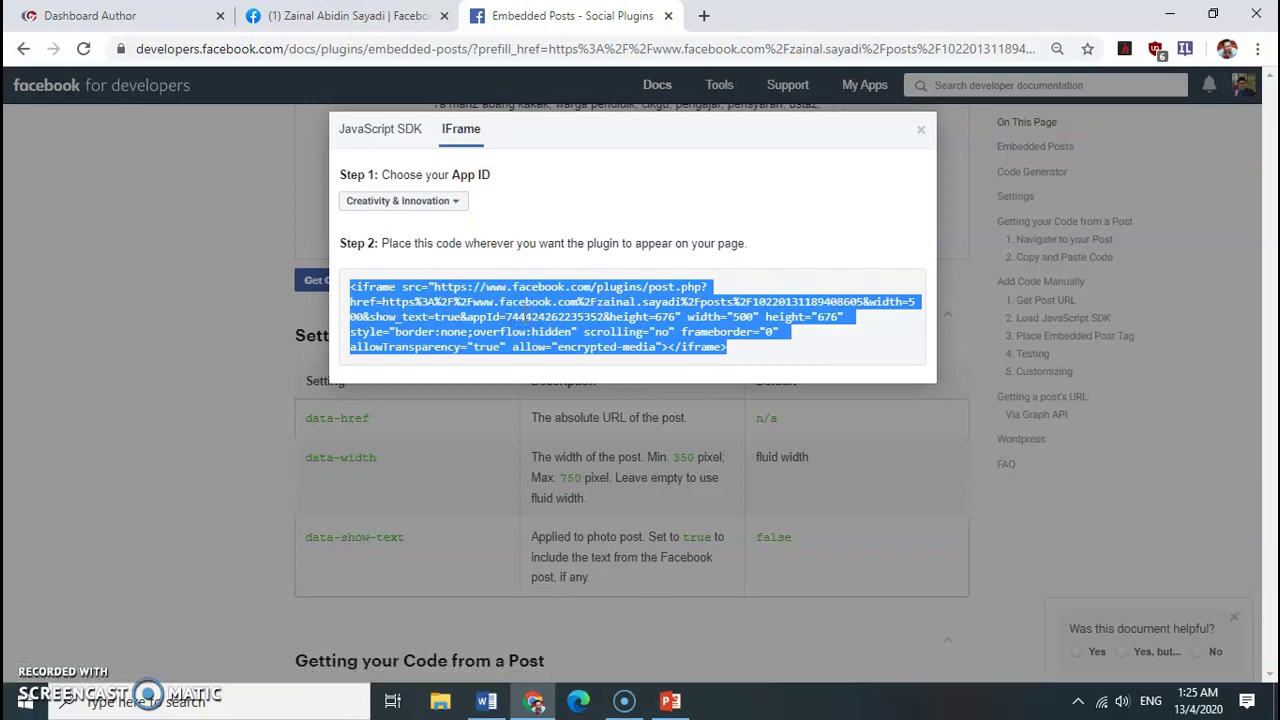
{"action": "right_click", "coordinate": [524, 317]}
{"action": "left_click", "coordinate": [553, 333]}
- Switch to the AUTHOR dashboard, start a new classroom stream post and add two empty paragraphs after the placeholder text
{"action": "left_click", "coordinate": [148, 18]}
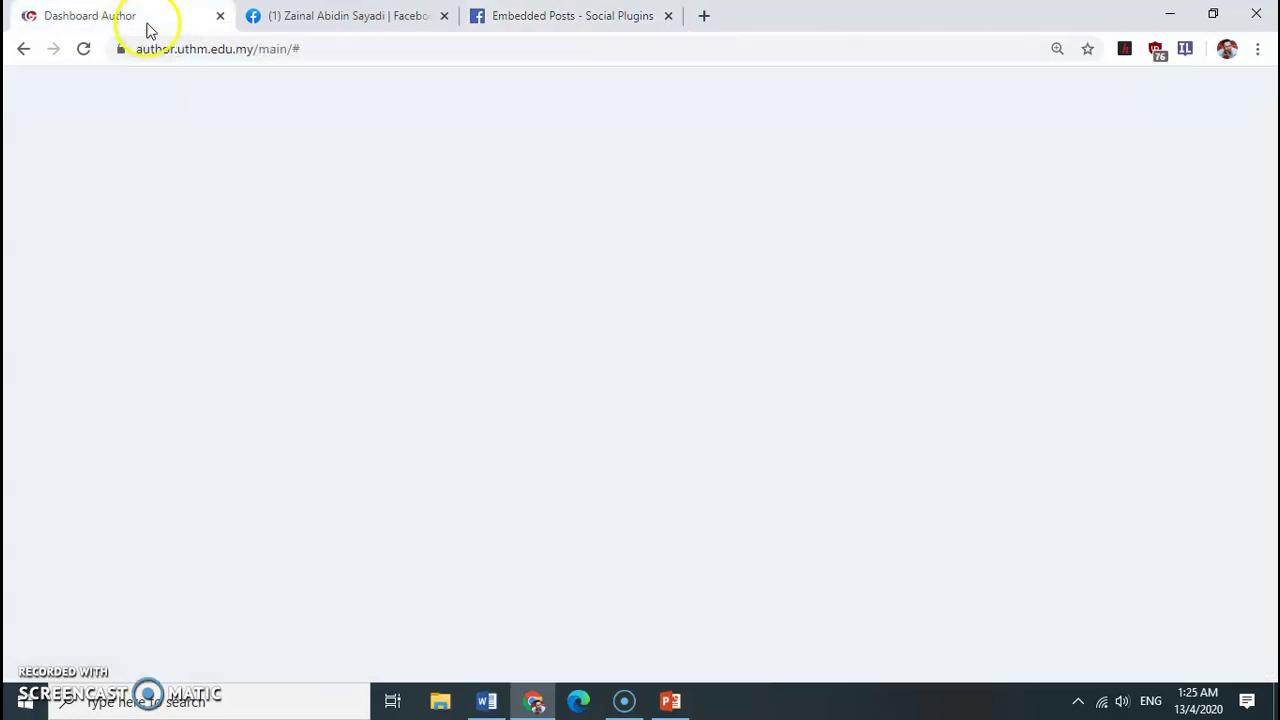
{"action": "scroll", "coordinate": [540, 370], "scroll_direction": "up", "scroll_amount": 4}
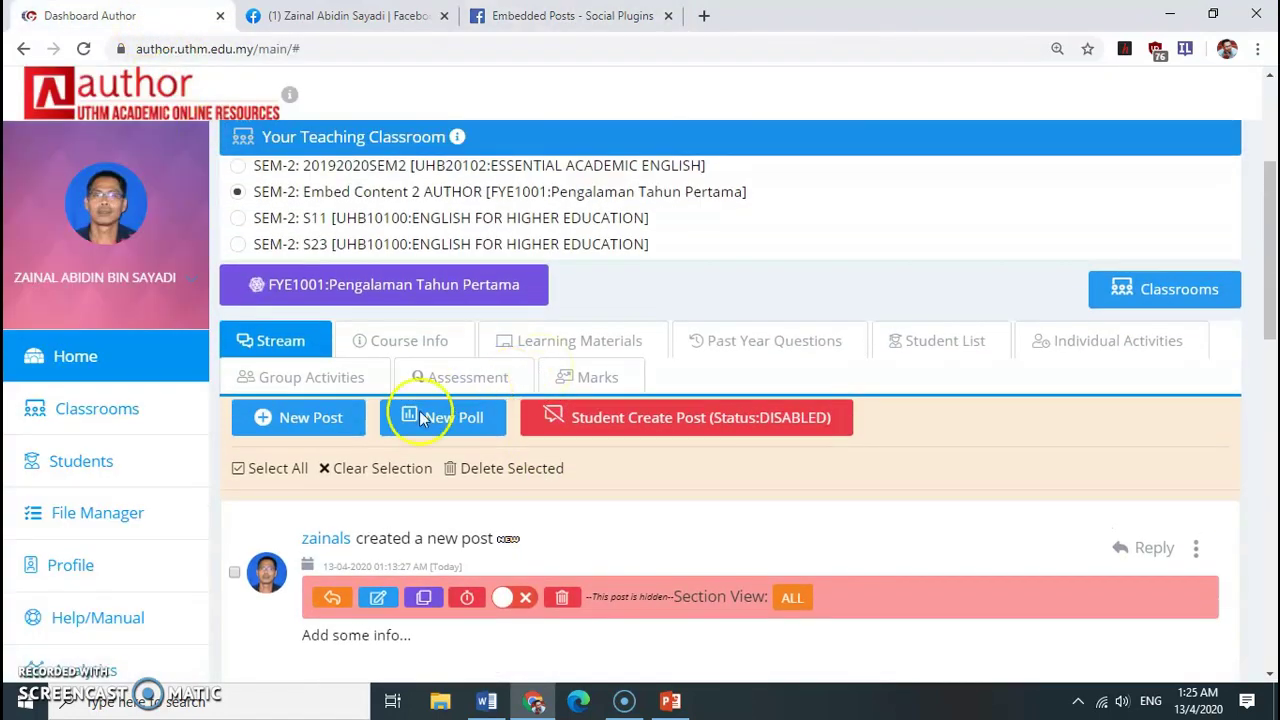
{"action": "left_click", "coordinate": [322, 422]}
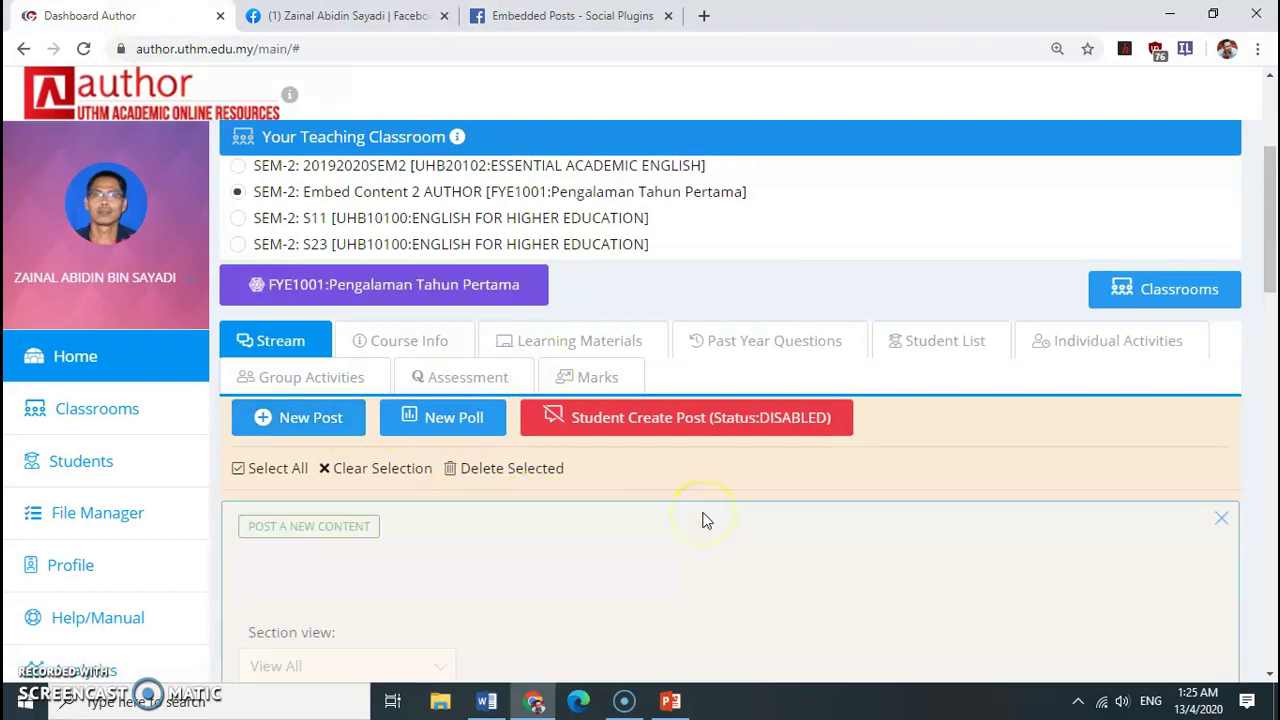
{"action": "scroll", "coordinate": [703, 518], "scroll_direction": "down", "scroll_amount": 3}
{"action": "left_click", "coordinate": [451, 453]}
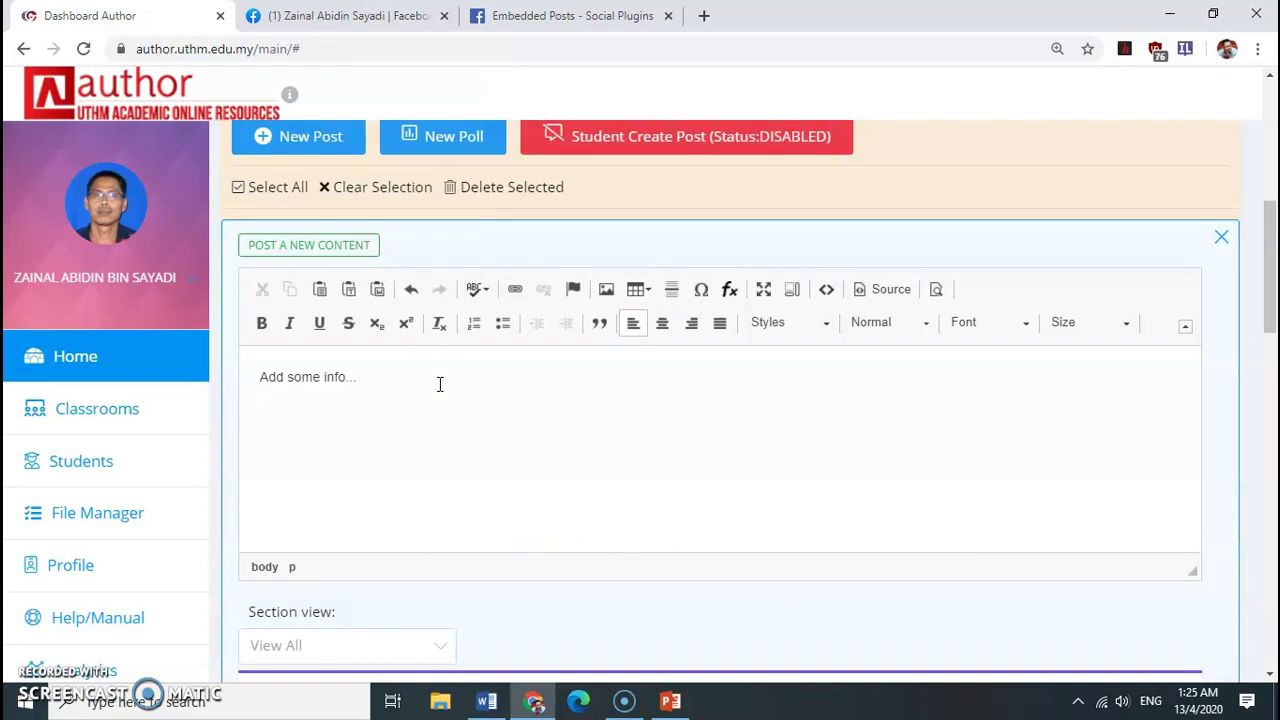
- Paste the Facebook iframe code below the empty paragraphs in the post's HTML source and check the result in the visual view
{"action": "left_click", "coordinate": [892, 291]}
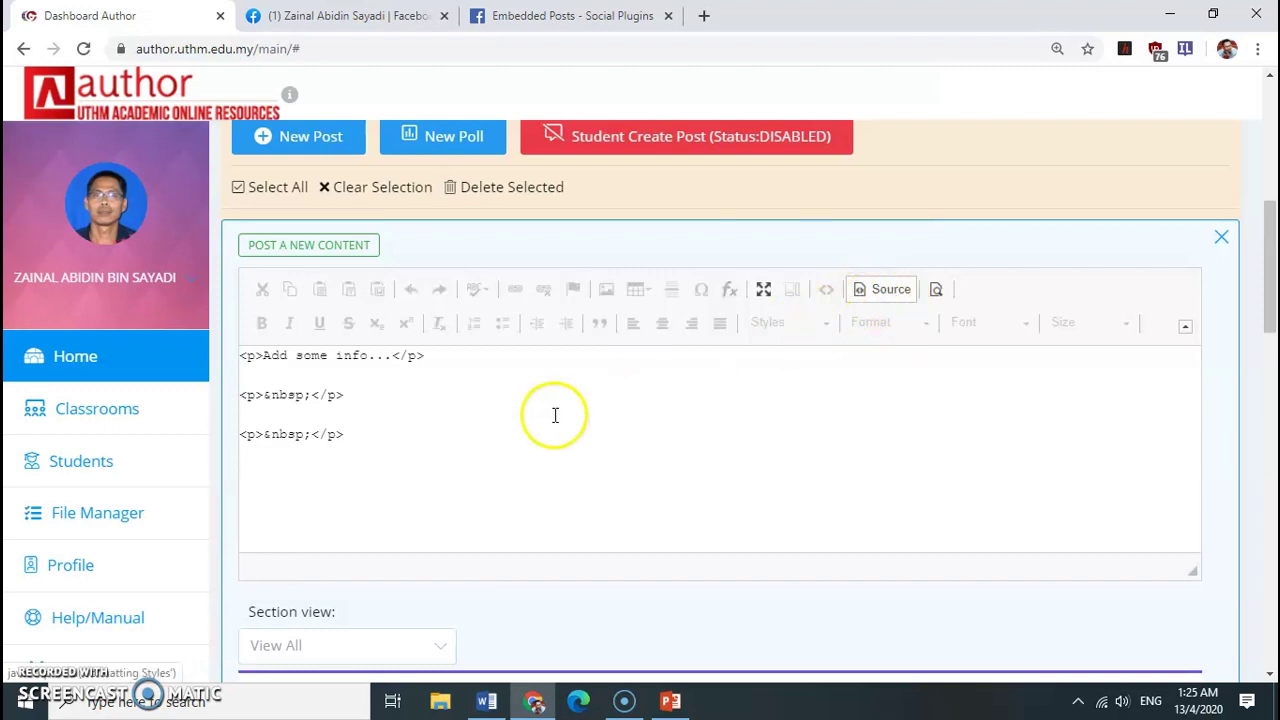
{"action": "left_click", "coordinate": [466, 426]}
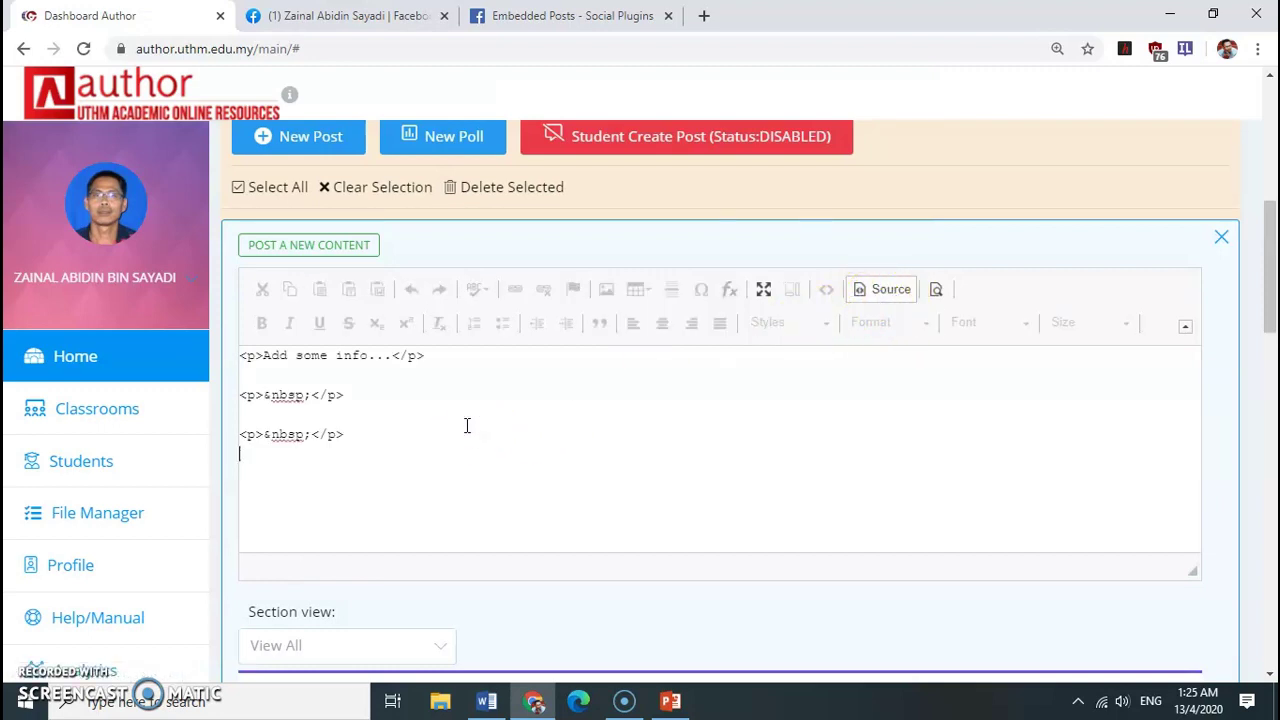
{"action": "key", "text": "ctrl+v"}
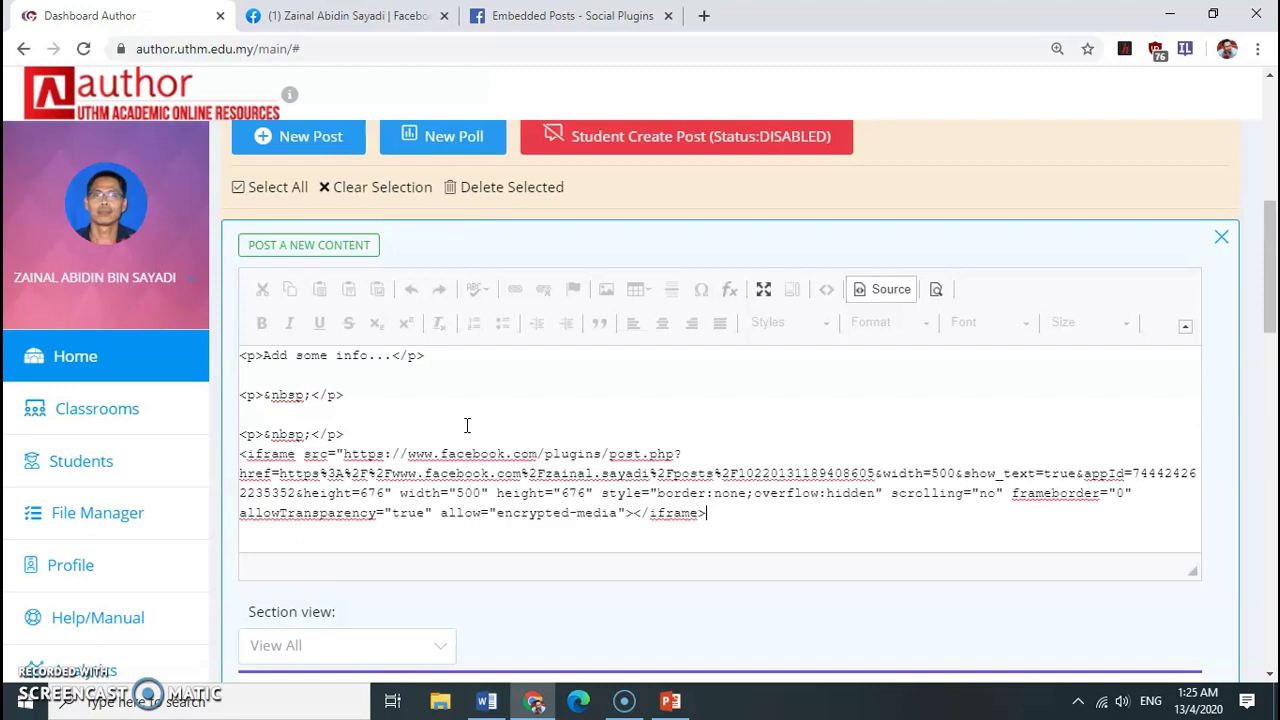
{"action": "left_click", "coordinate": [897, 289]}
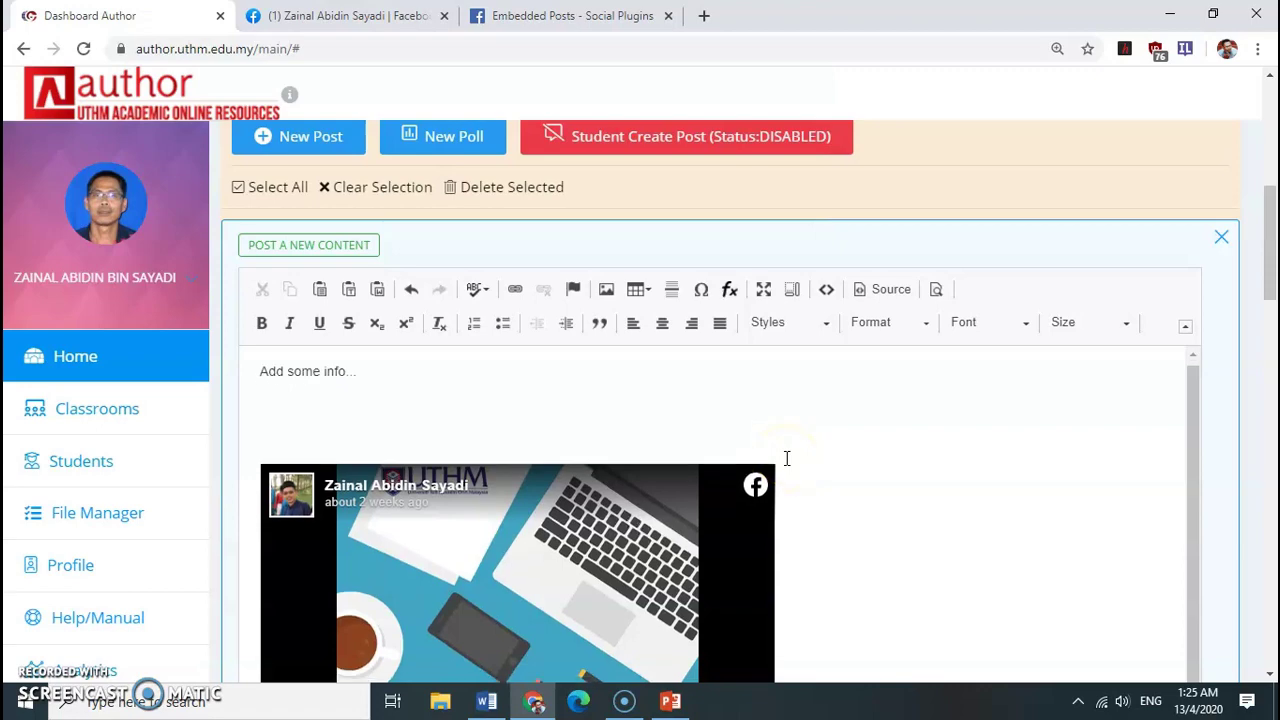
{"action": "scroll", "coordinate": [787, 458], "scroll_direction": "down", "scroll_amount": 4}
{"action": "scroll", "coordinate": [787, 458], "scroll_direction": "down", "scroll_amount": 3}
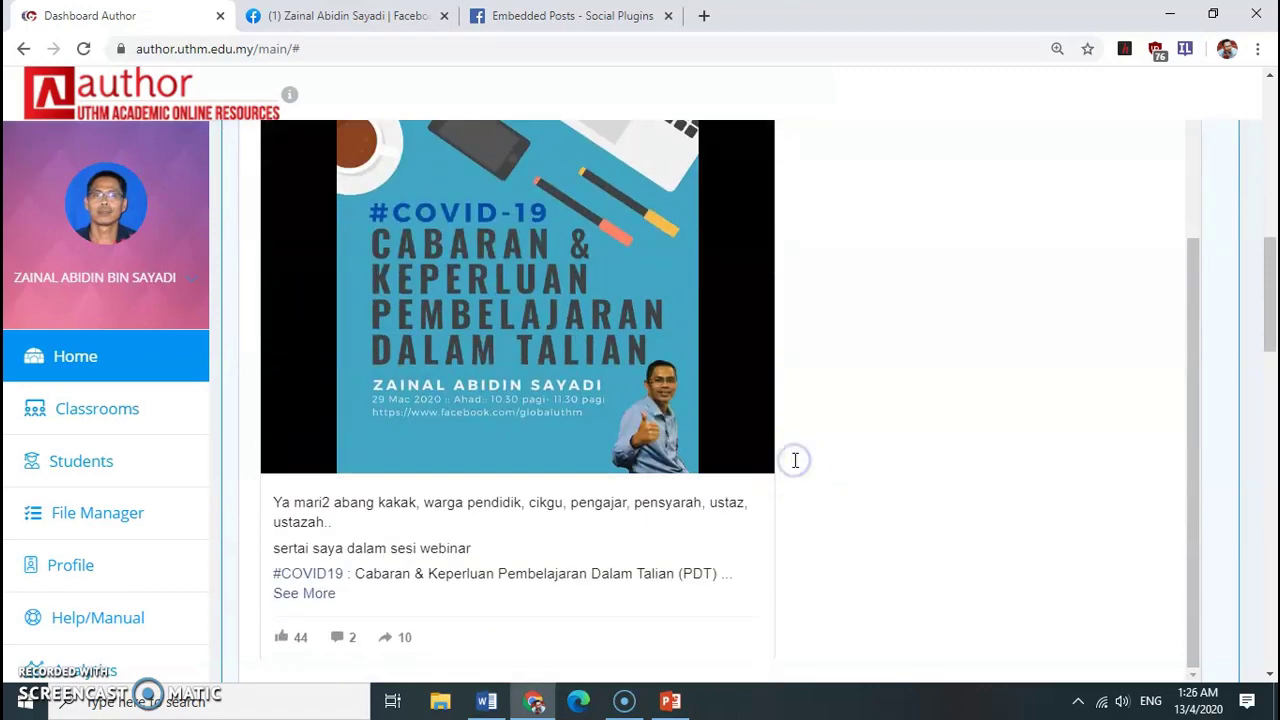
{"action": "scroll", "coordinate": [794, 460], "scroll_direction": "down", "scroll_amount": 4}
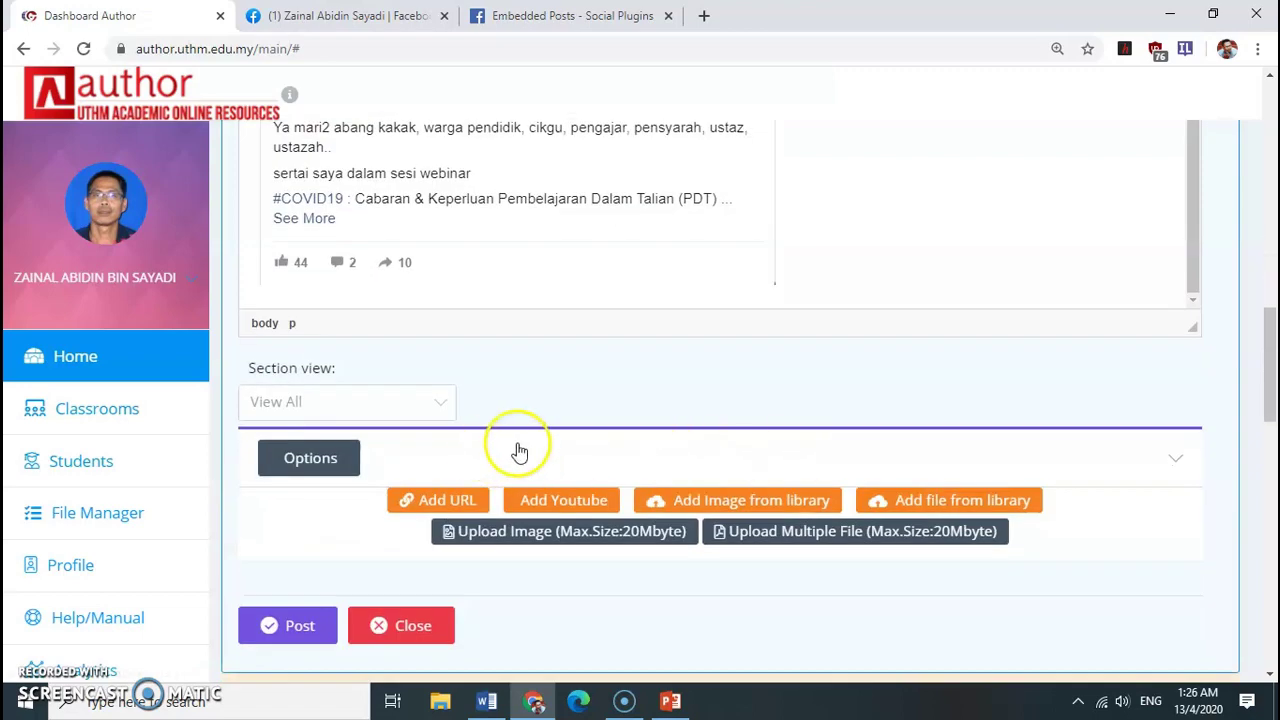
- Publish the post with the embedded Facebook webinar post, close the editor and review the embed in the classroom stream
{"action": "left_click", "coordinate": [301, 630]}
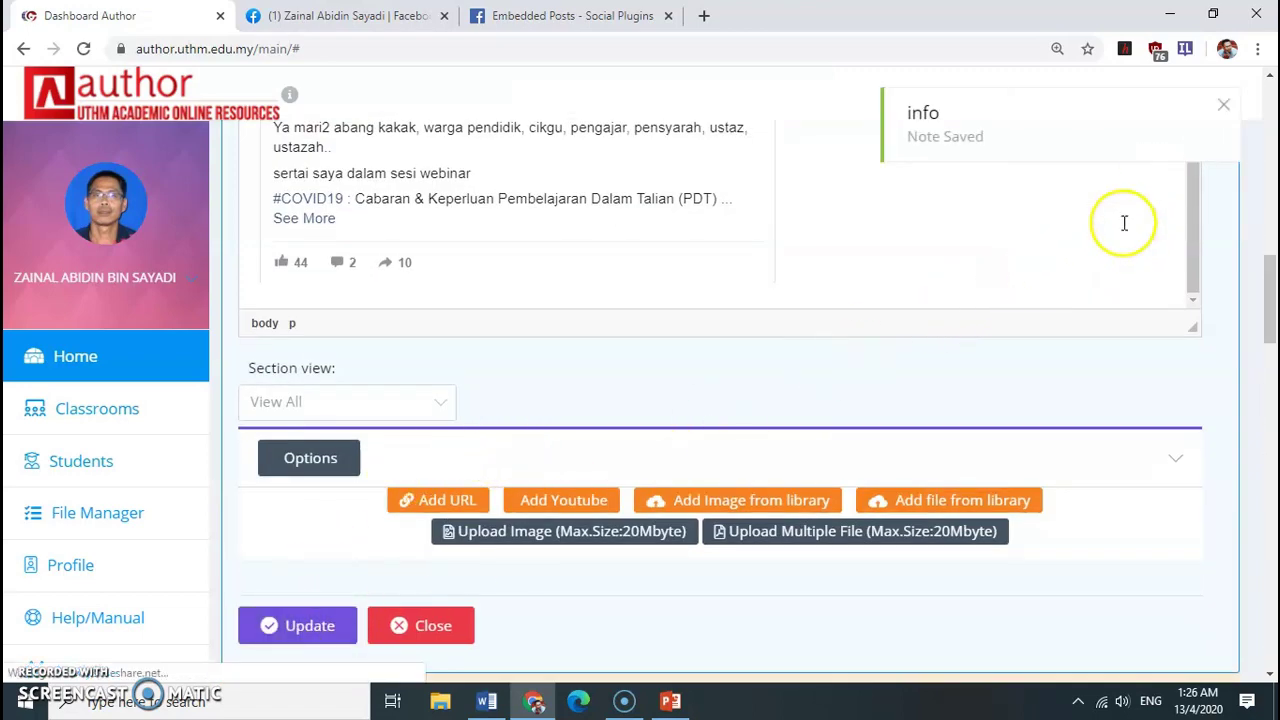
{"action": "left_click", "coordinate": [446, 618]}
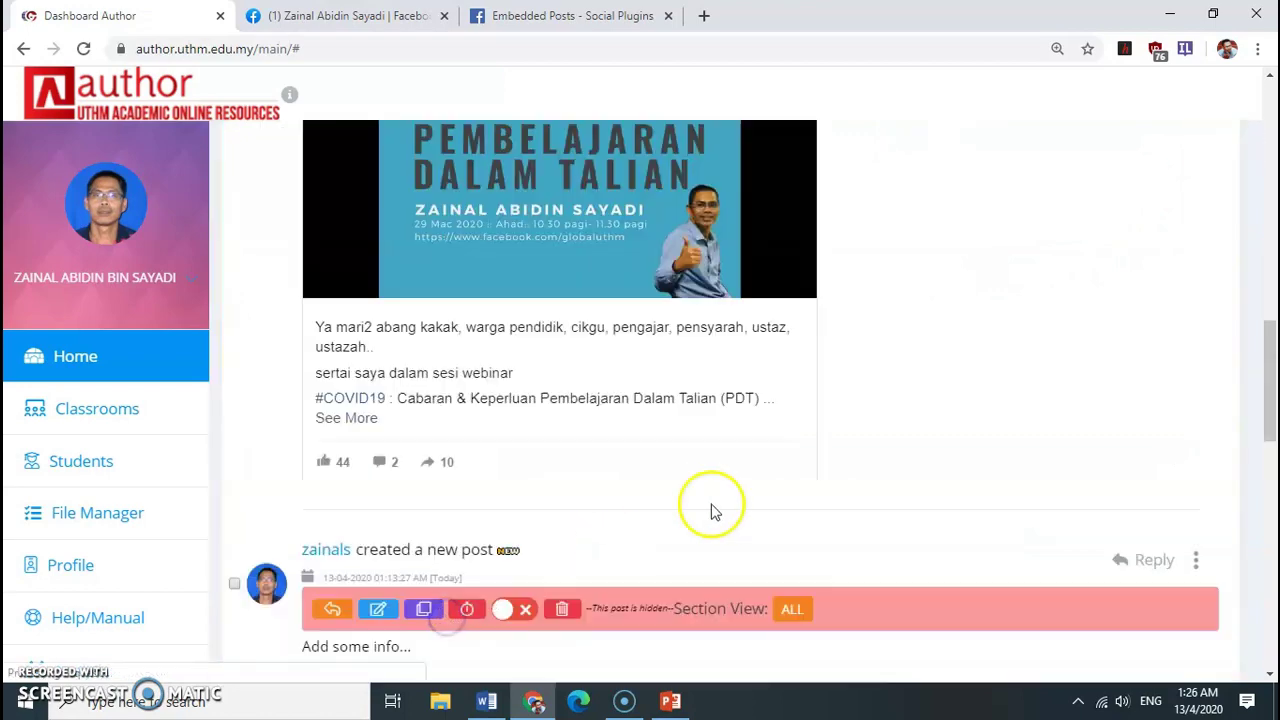
{"action": "scroll", "coordinate": [896, 330], "scroll_direction": "up", "scroll_amount": 4}
{"action": "scroll", "coordinate": [896, 330], "scroll_direction": "up", "scroll_amount": 1}
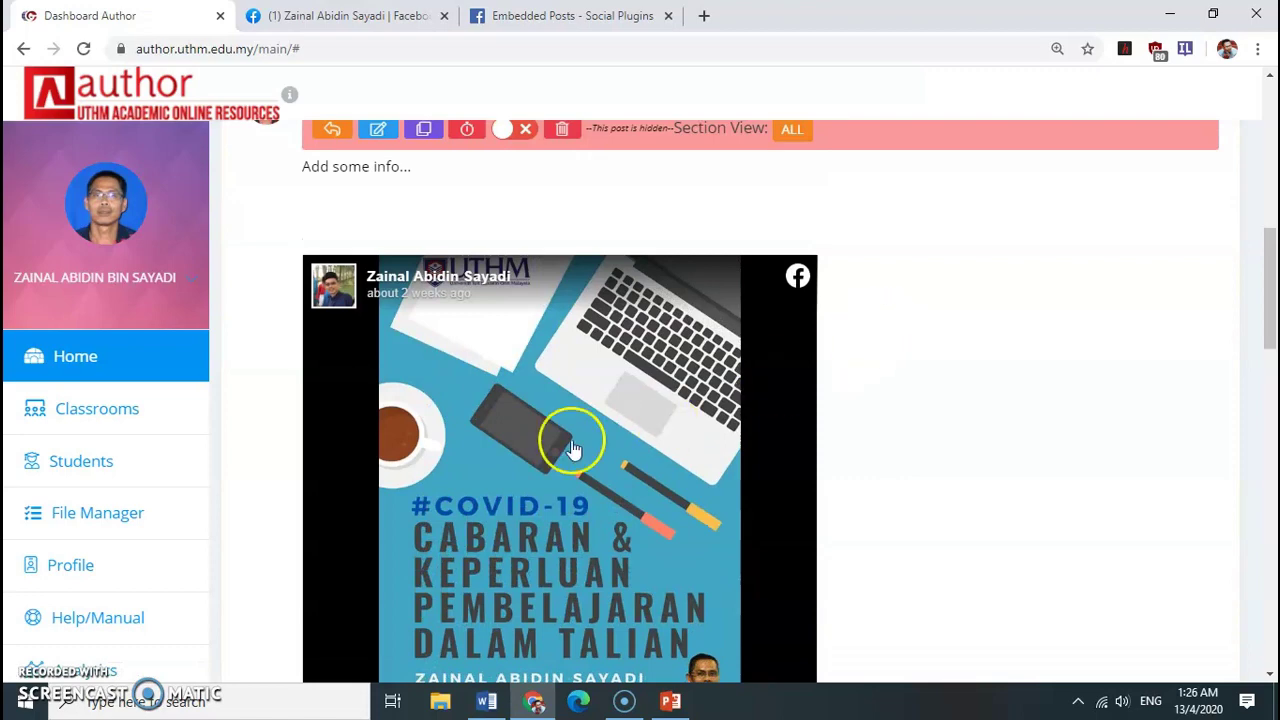
{"action": "scroll", "coordinate": [572, 450], "scroll_direction": "down", "scroll_amount": 5}
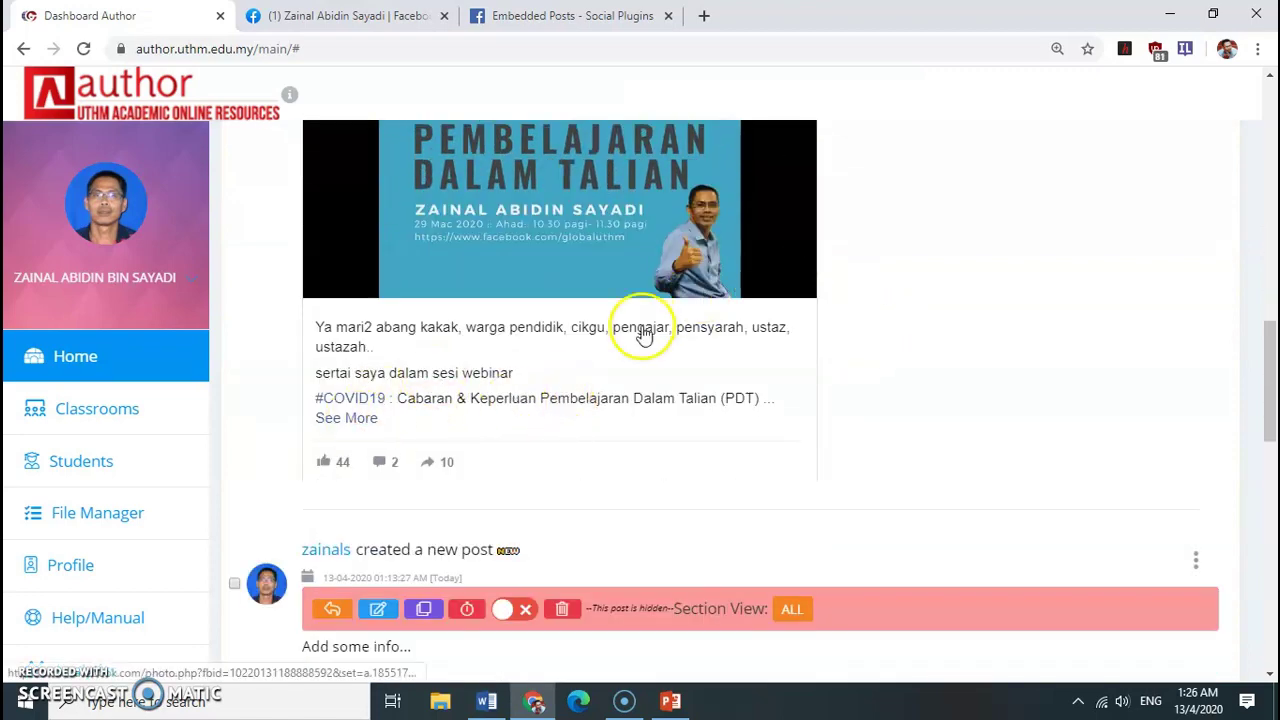
- Open the full Facebook post from the embed's See More link, compare it with the embedded version and read through it
{"action": "left_click", "coordinate": [345, 420]}
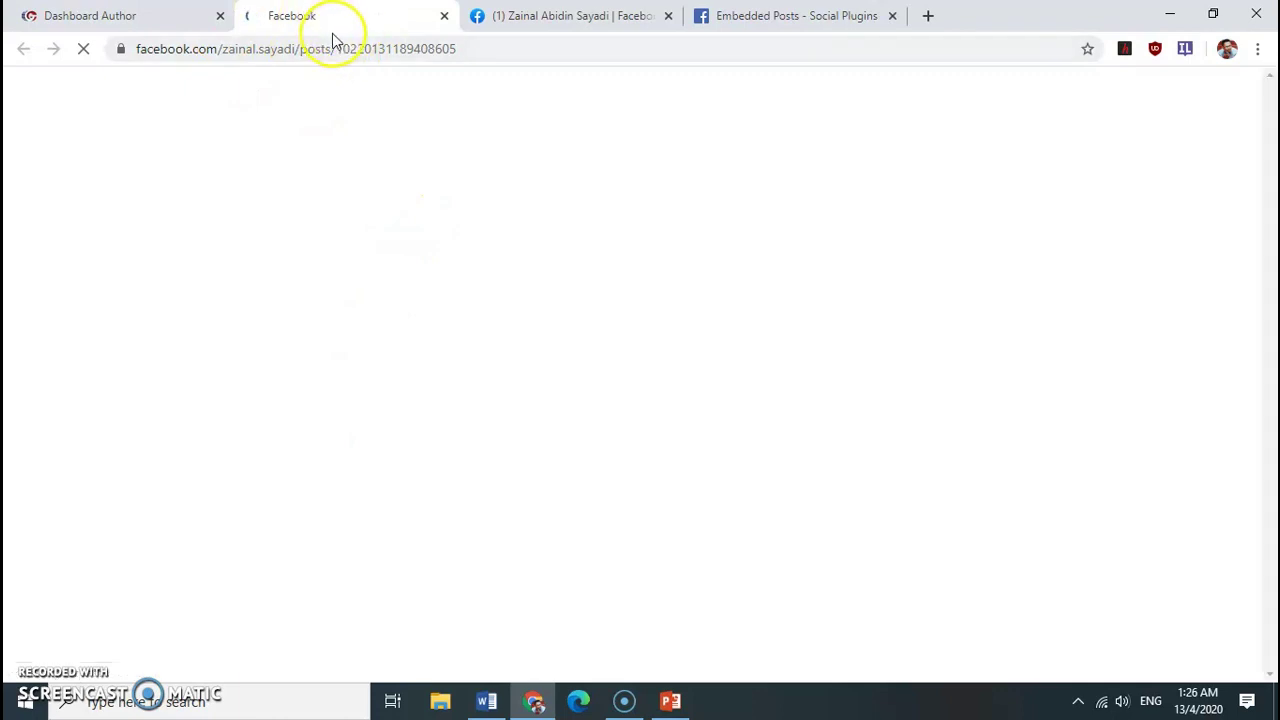
{"action": "left_click", "coordinate": [150, 18]}
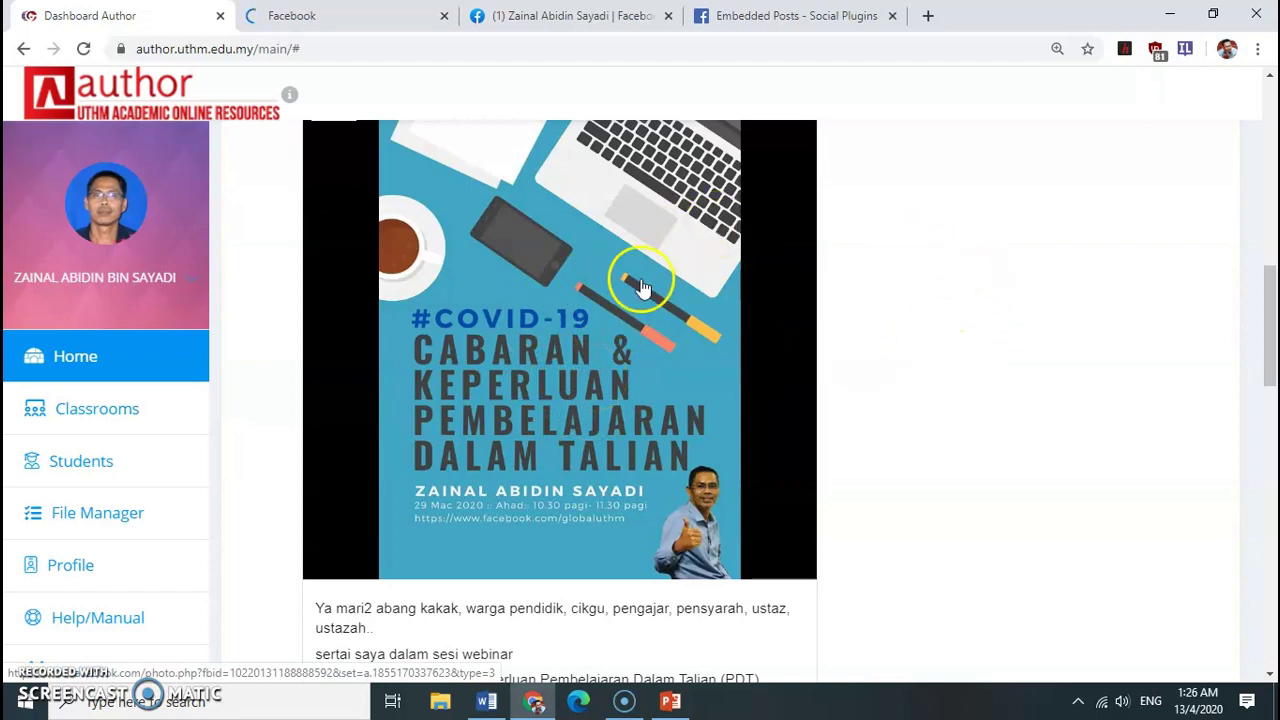
{"action": "left_click", "coordinate": [315, 20]}
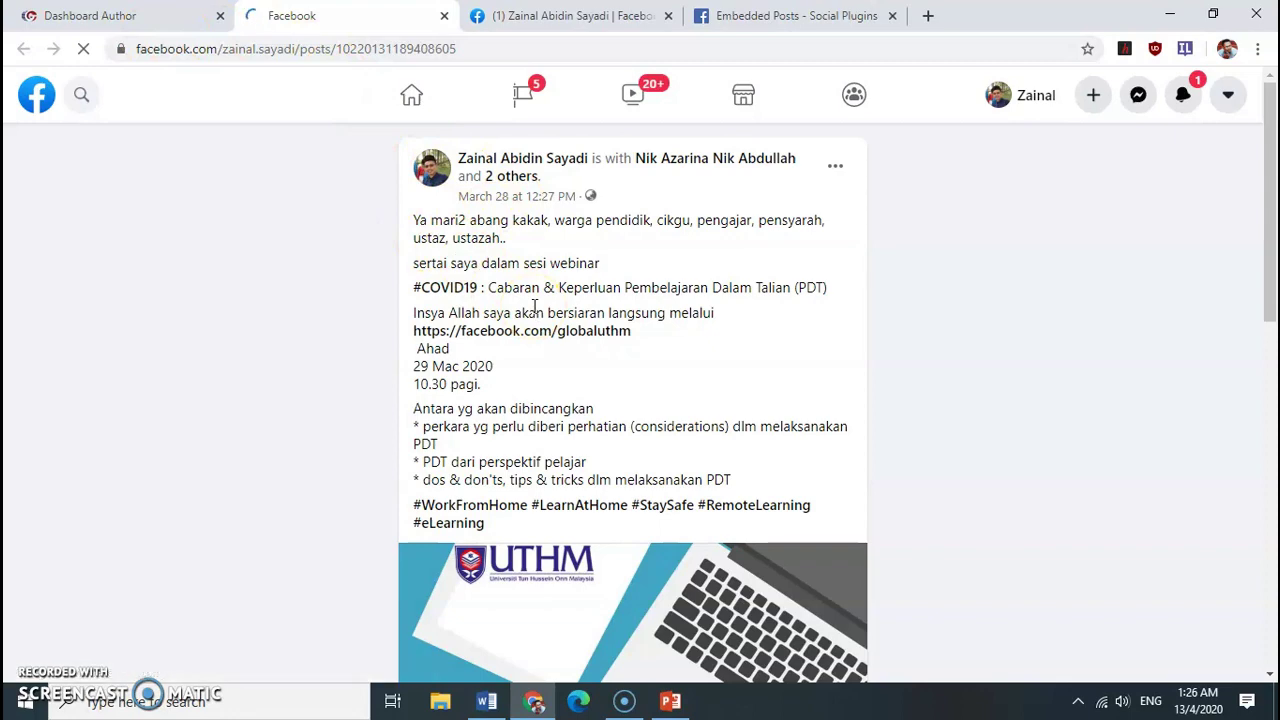
{"action": "scroll", "coordinate": [534, 306], "scroll_direction": "down", "scroll_amount": 3}
{"action": "scroll", "coordinate": [530, 320], "scroll_direction": "up", "scroll_amount": 3}
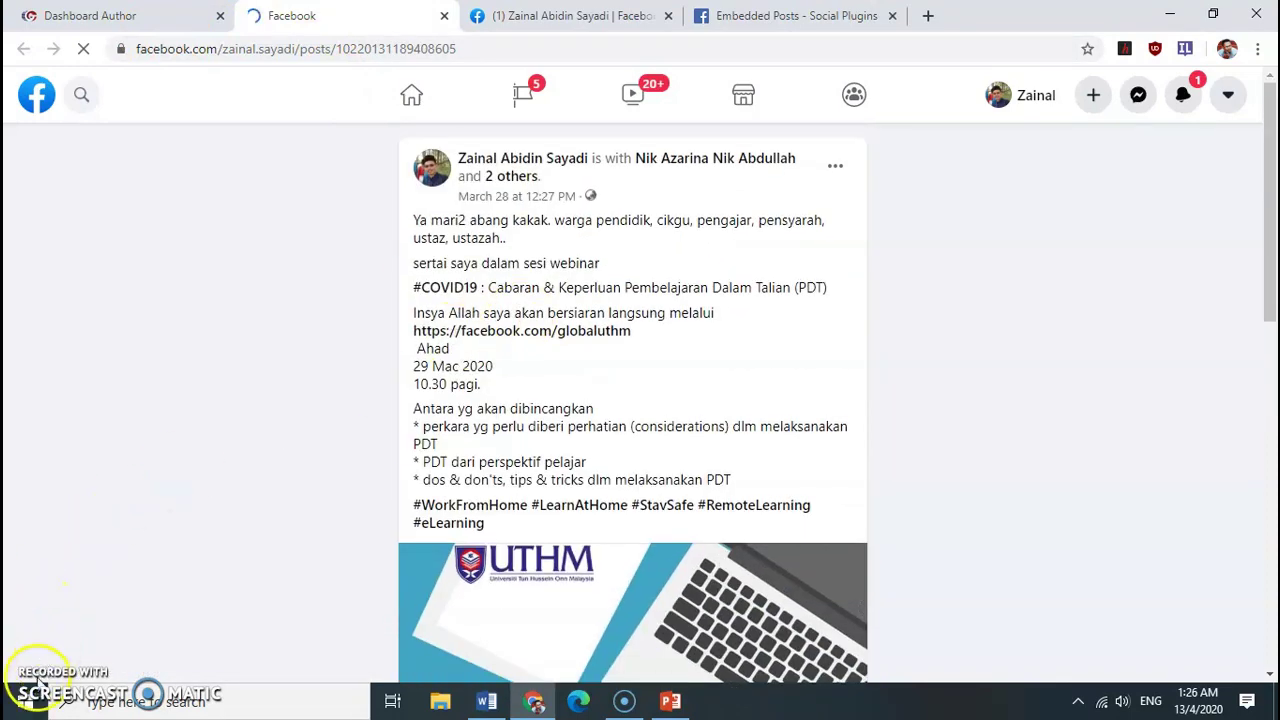